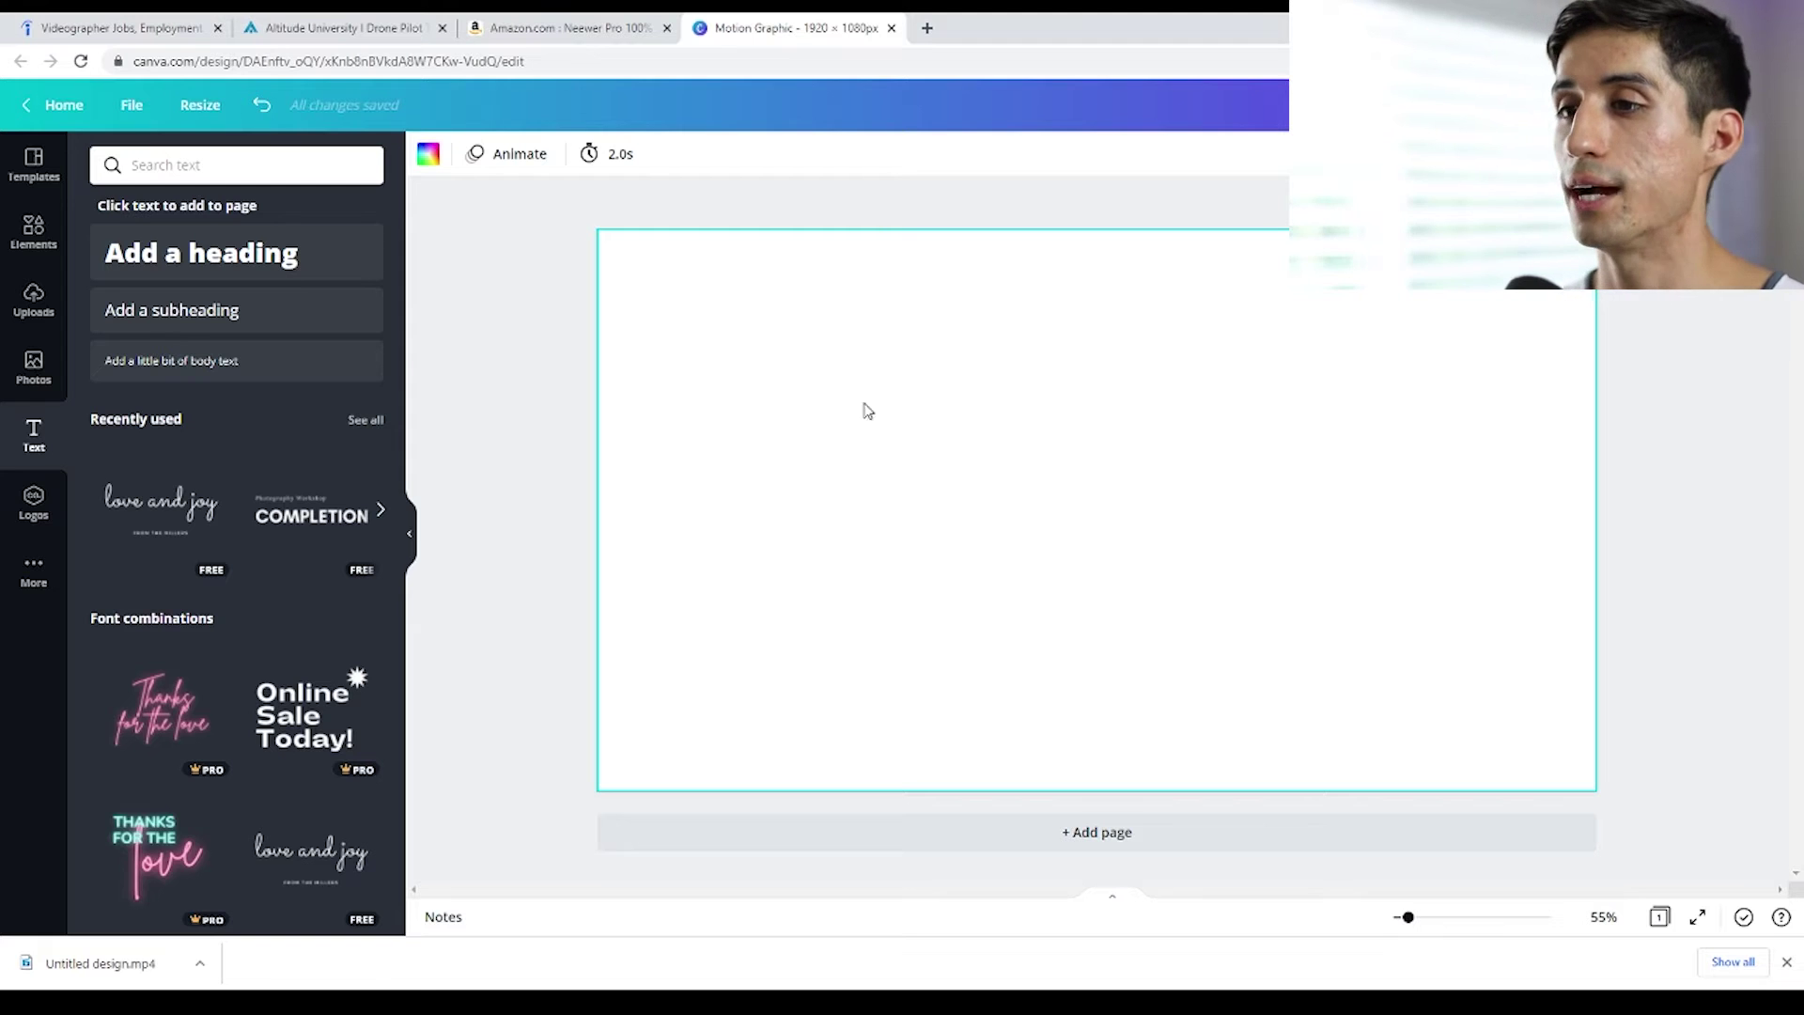
# - Fill the blank 1920 × 1080 page background with a custom bright green colour
pyautogui.click(430, 155)
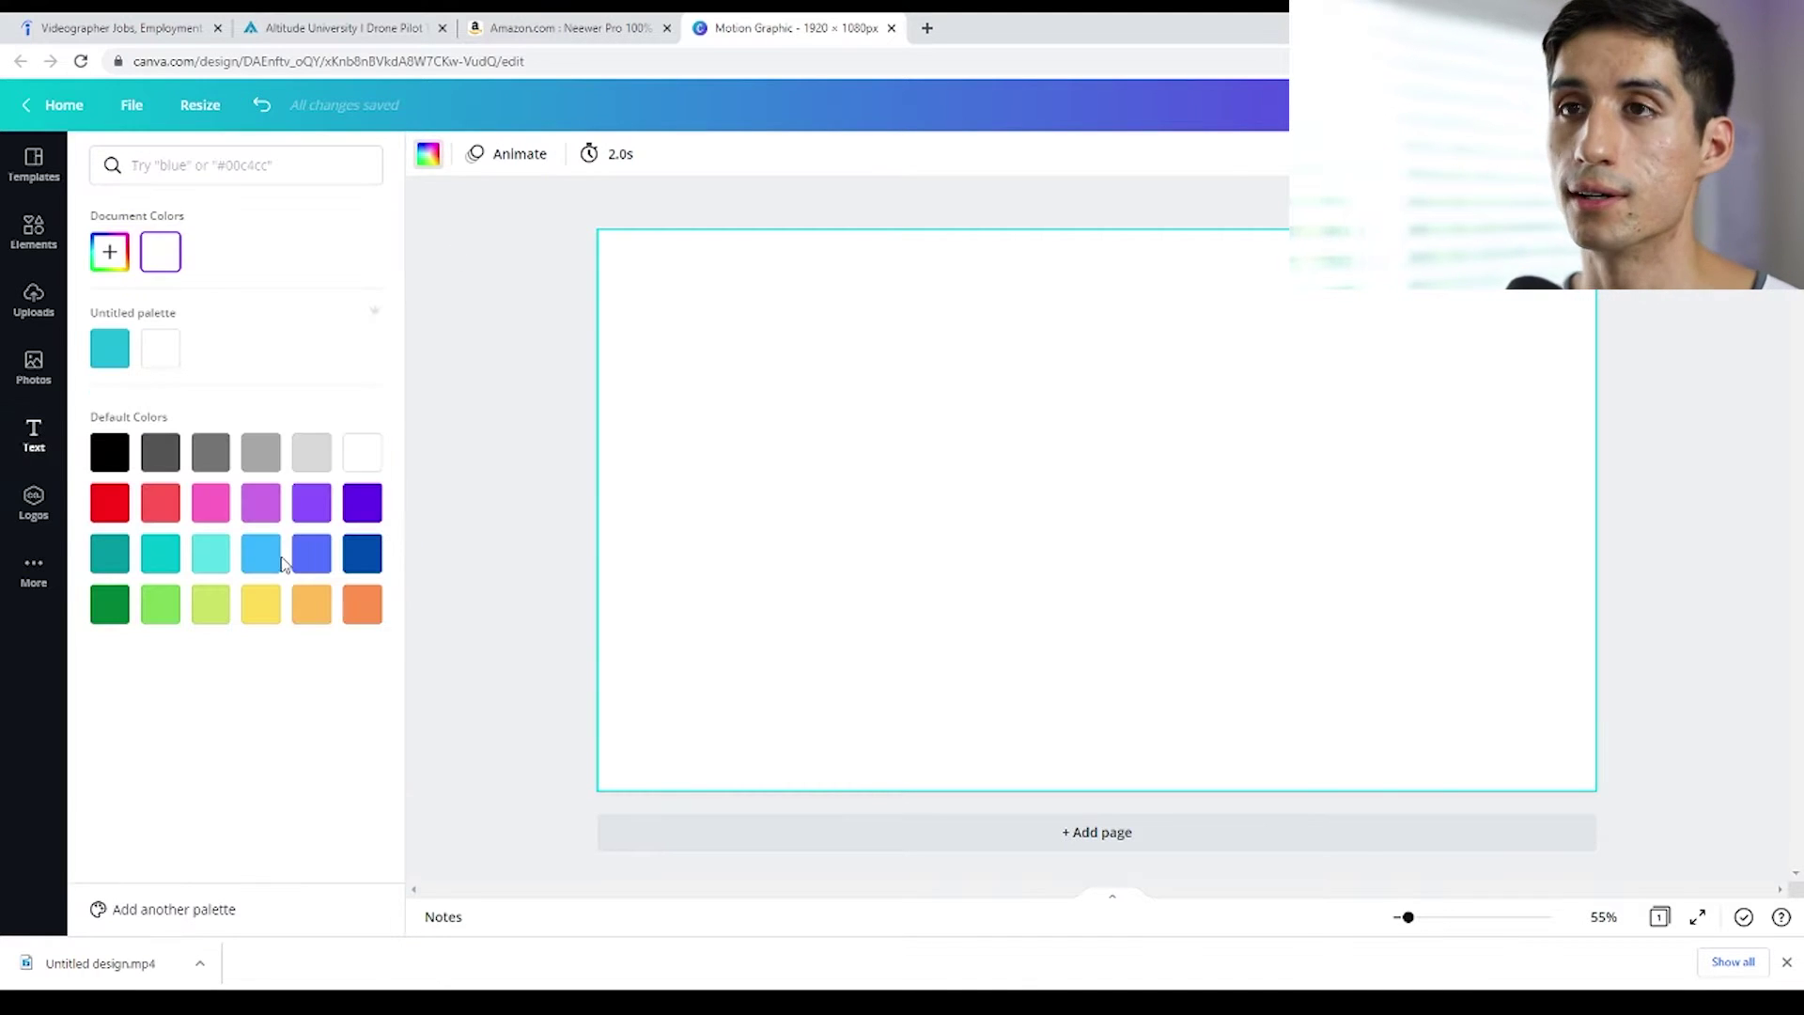
pyautogui.click(110, 254)
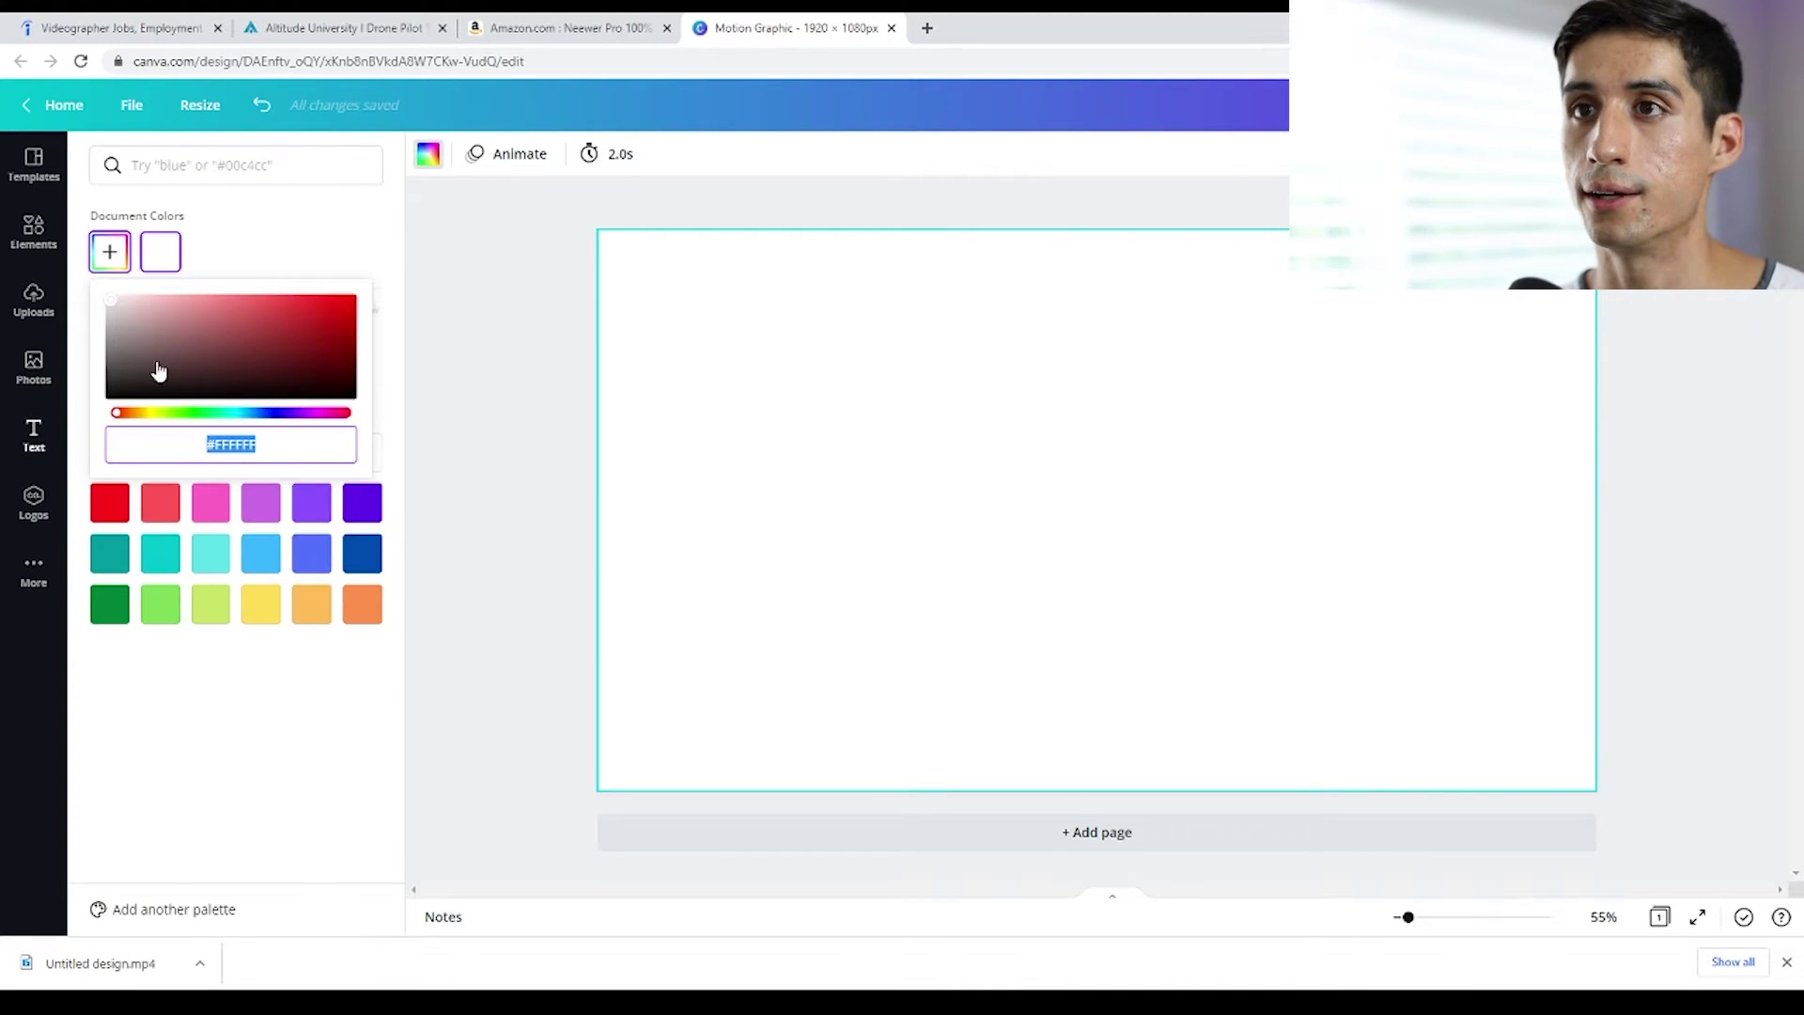
pyautogui.click(191, 414)
pyautogui.moveTo(288, 348); pyautogui.dragTo(293, 299)
pyautogui.click(374, 238)
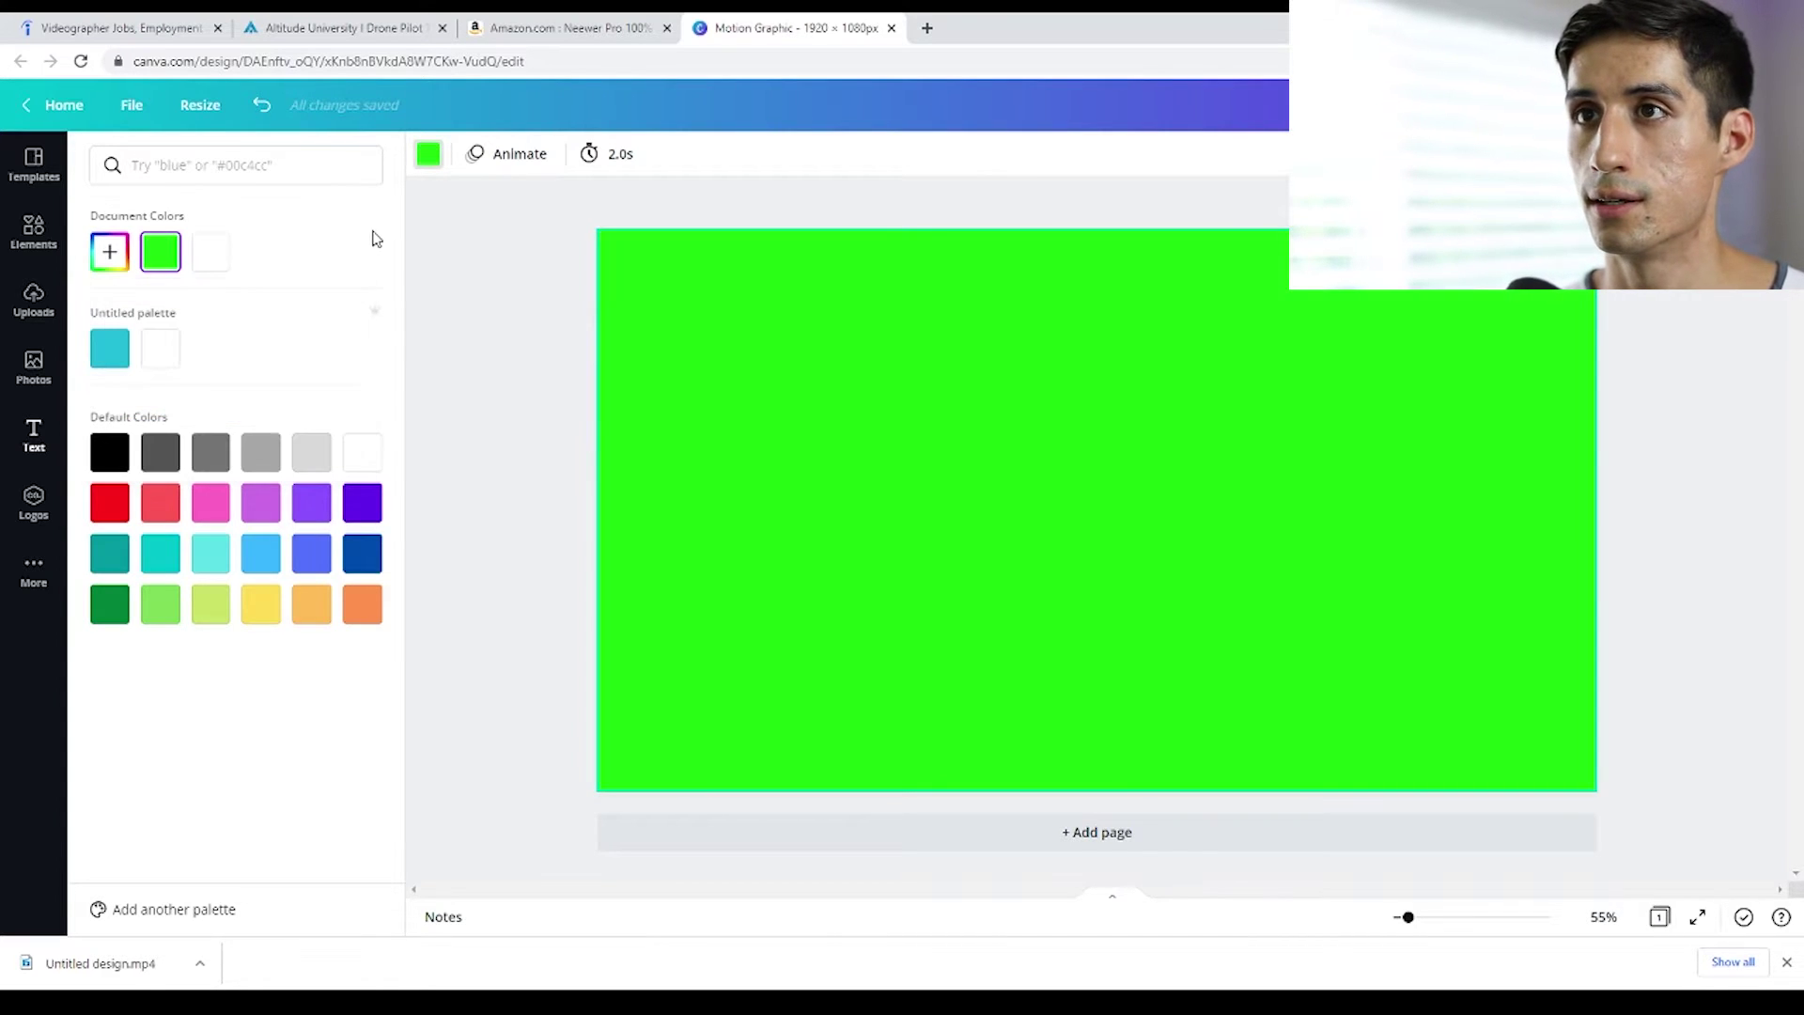
pyautogui.click(543, 414)
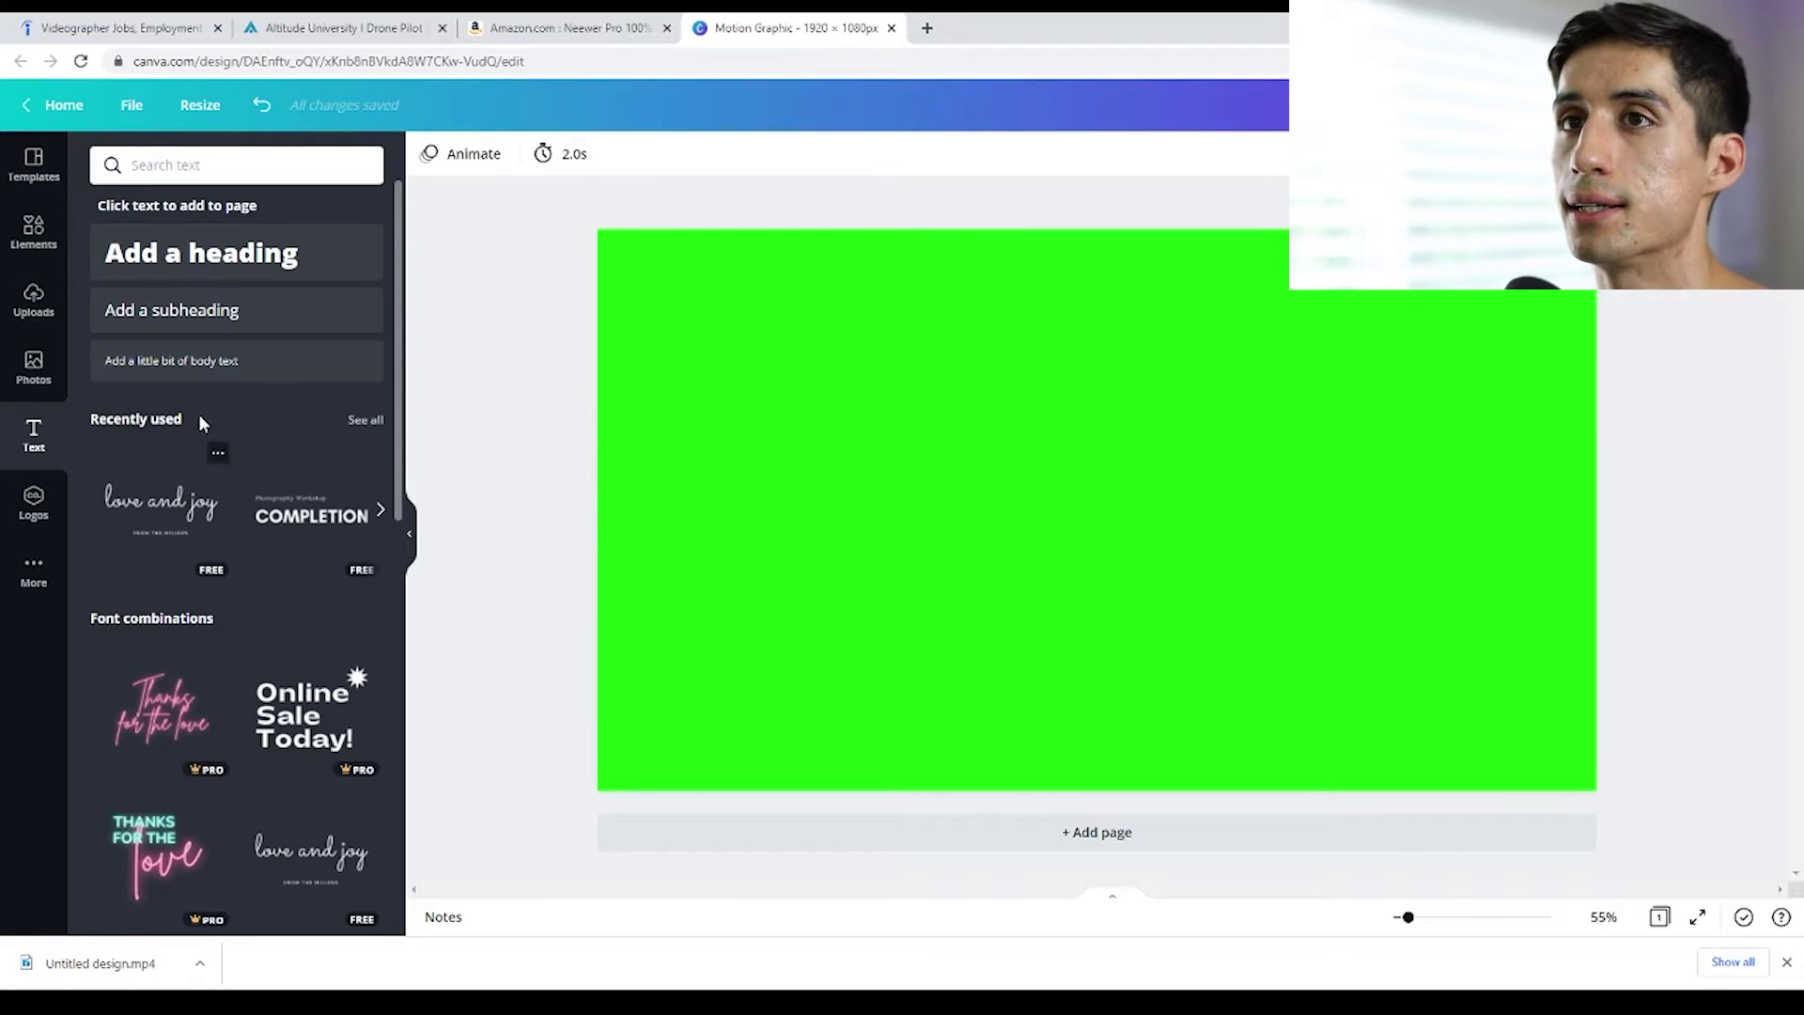
pyautogui.click(34, 230)
# - Search Elements for 'speech bubble' and add the large white bubble to the page
pyautogui.click(252, 170)
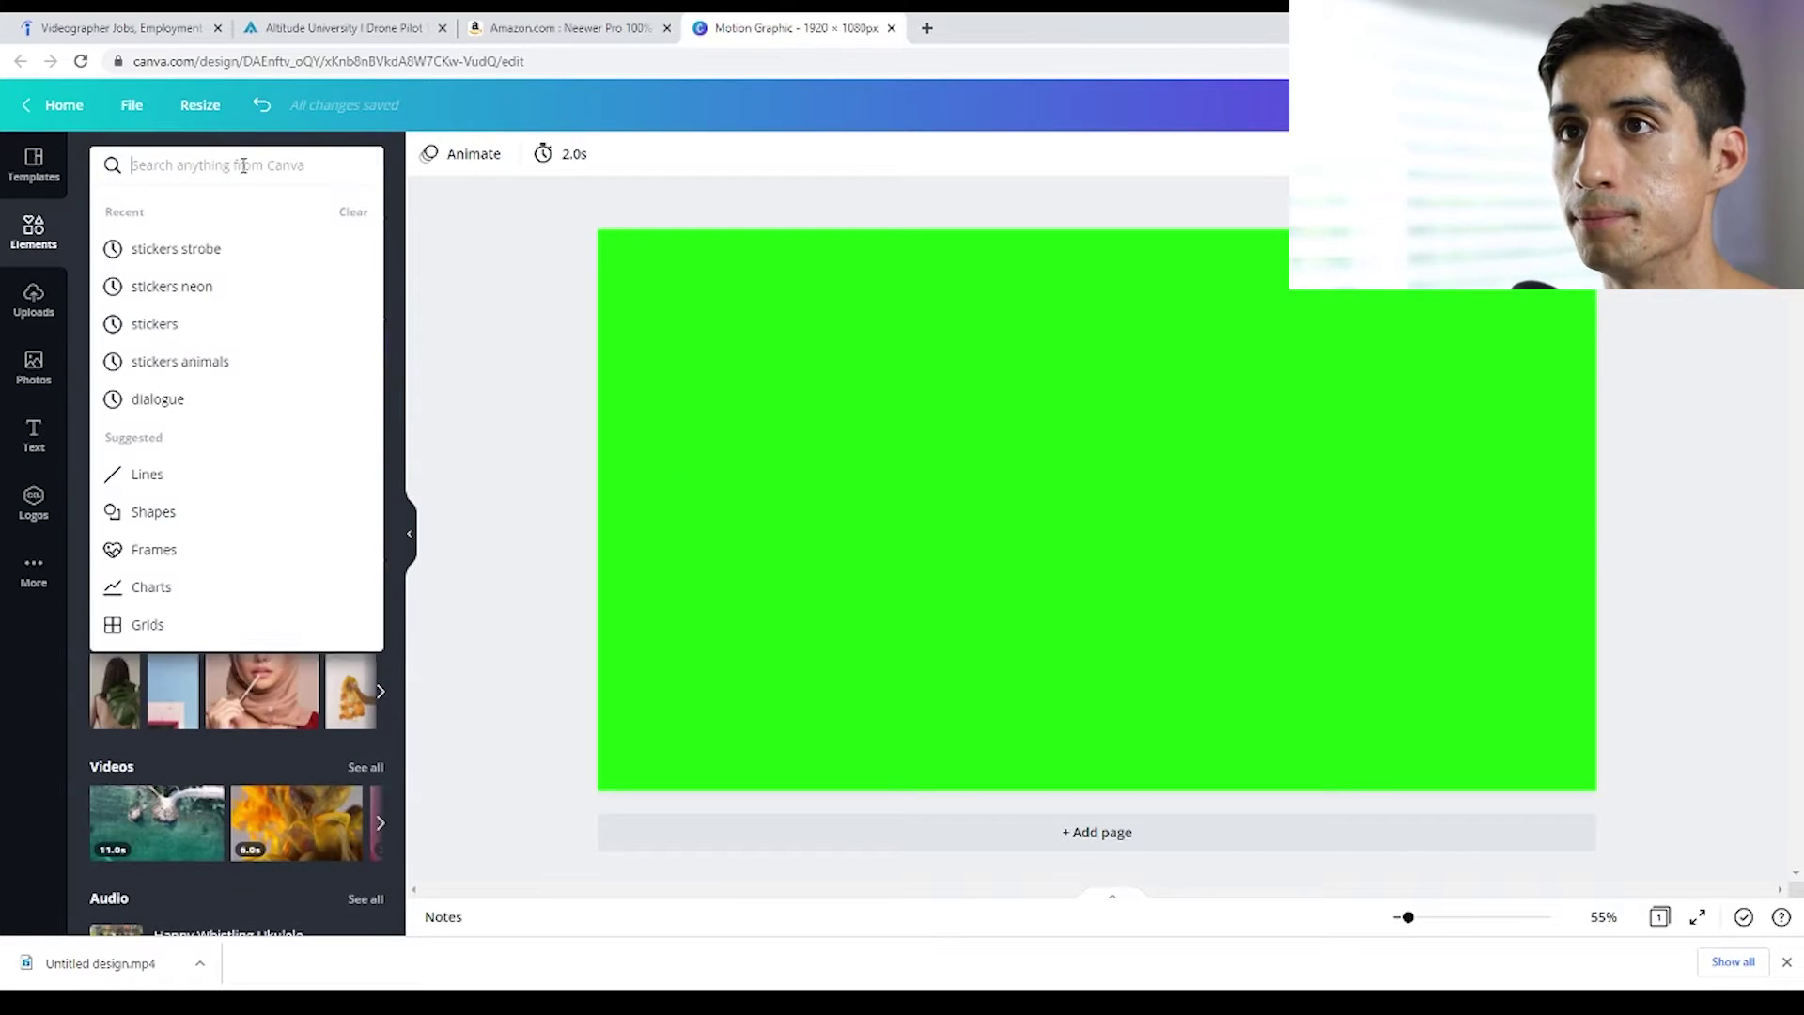
pyautogui.write('speech bubble')
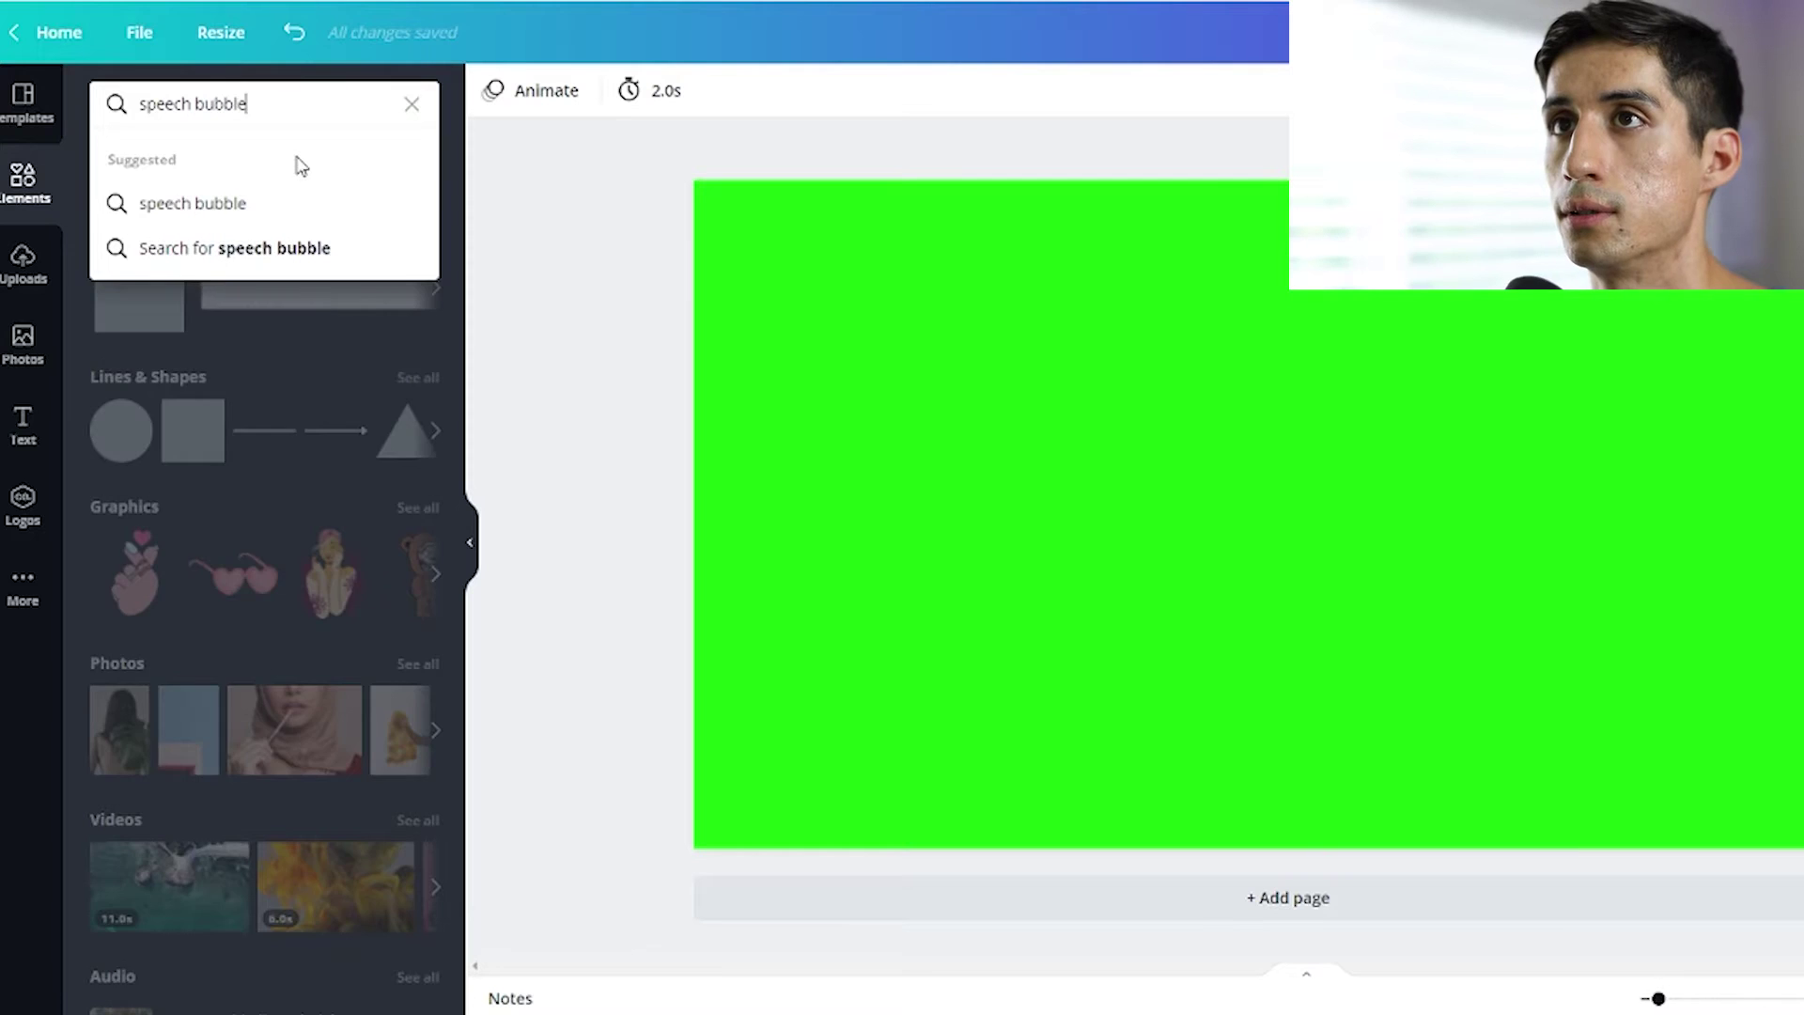
pyautogui.press('Return')
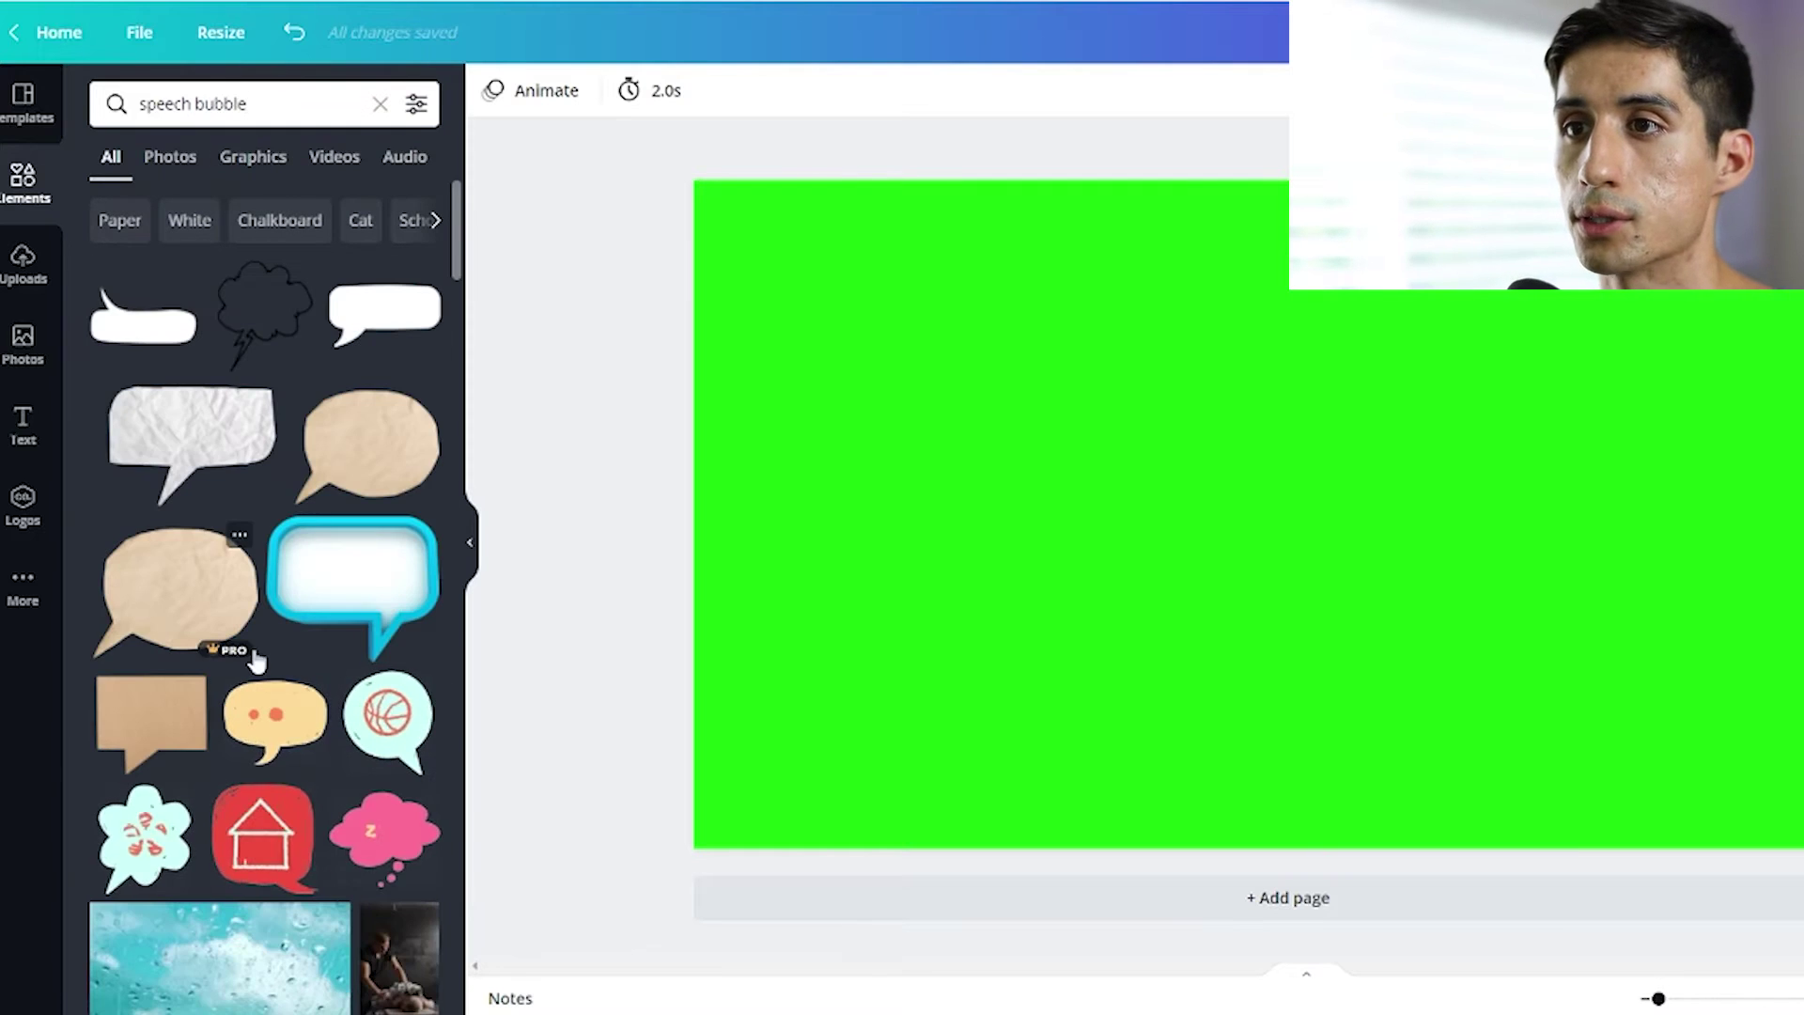
pyautogui.scroll(-3, 235, 564)
pyautogui.scroll(-3, 214, 739)
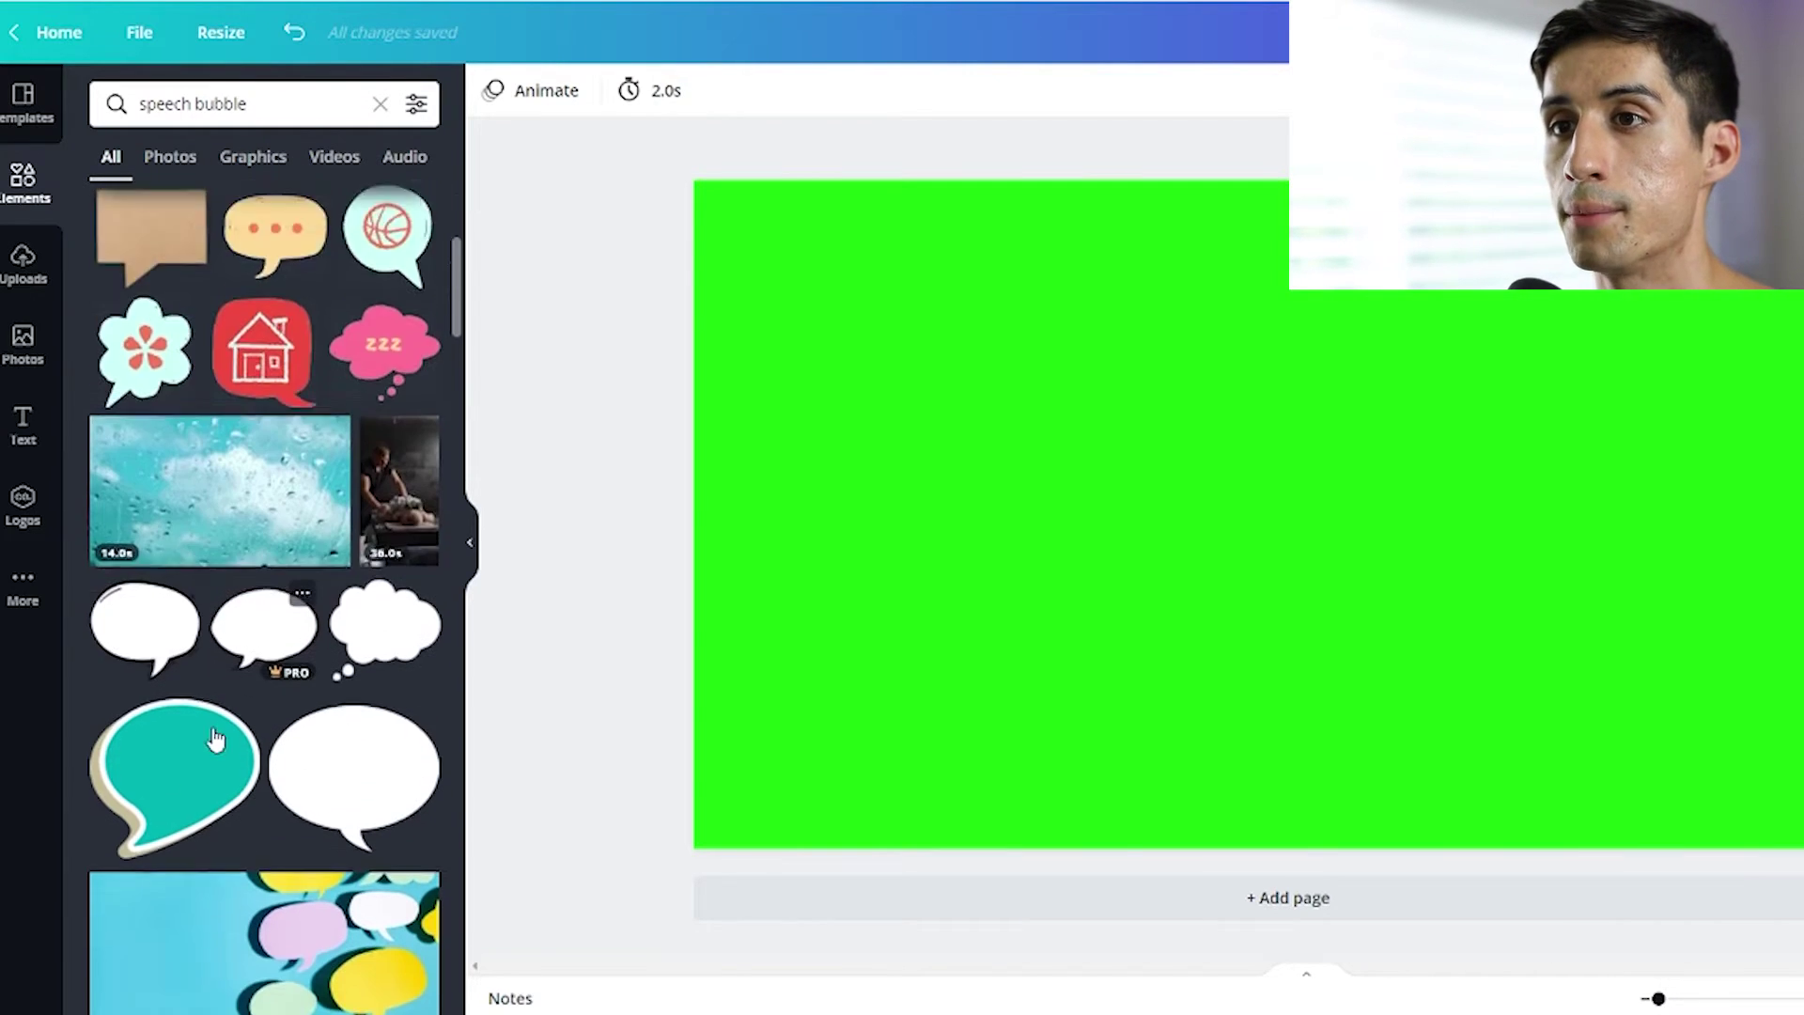
pyautogui.click(363, 720)
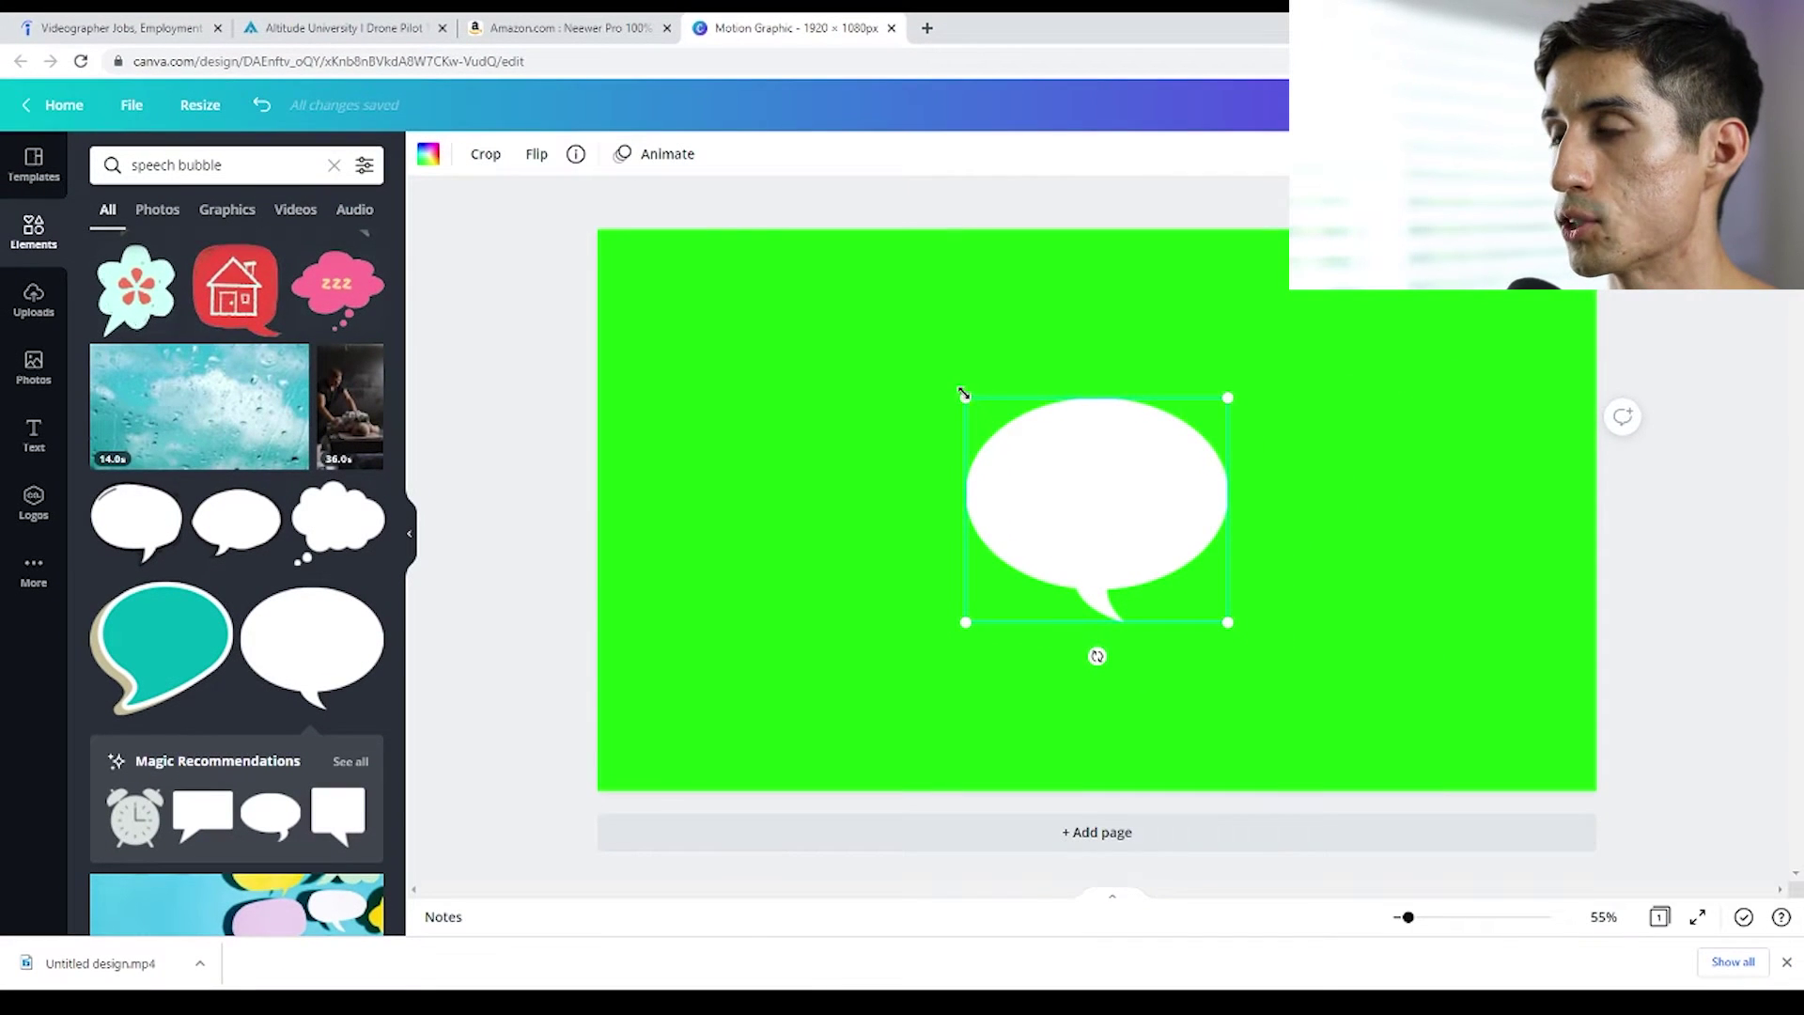
# - Move the bubble left of centre, tilt it slightly, and size it to about 757 × 648
pyautogui.moveTo(963, 393); pyautogui.dragTo(673, 300)
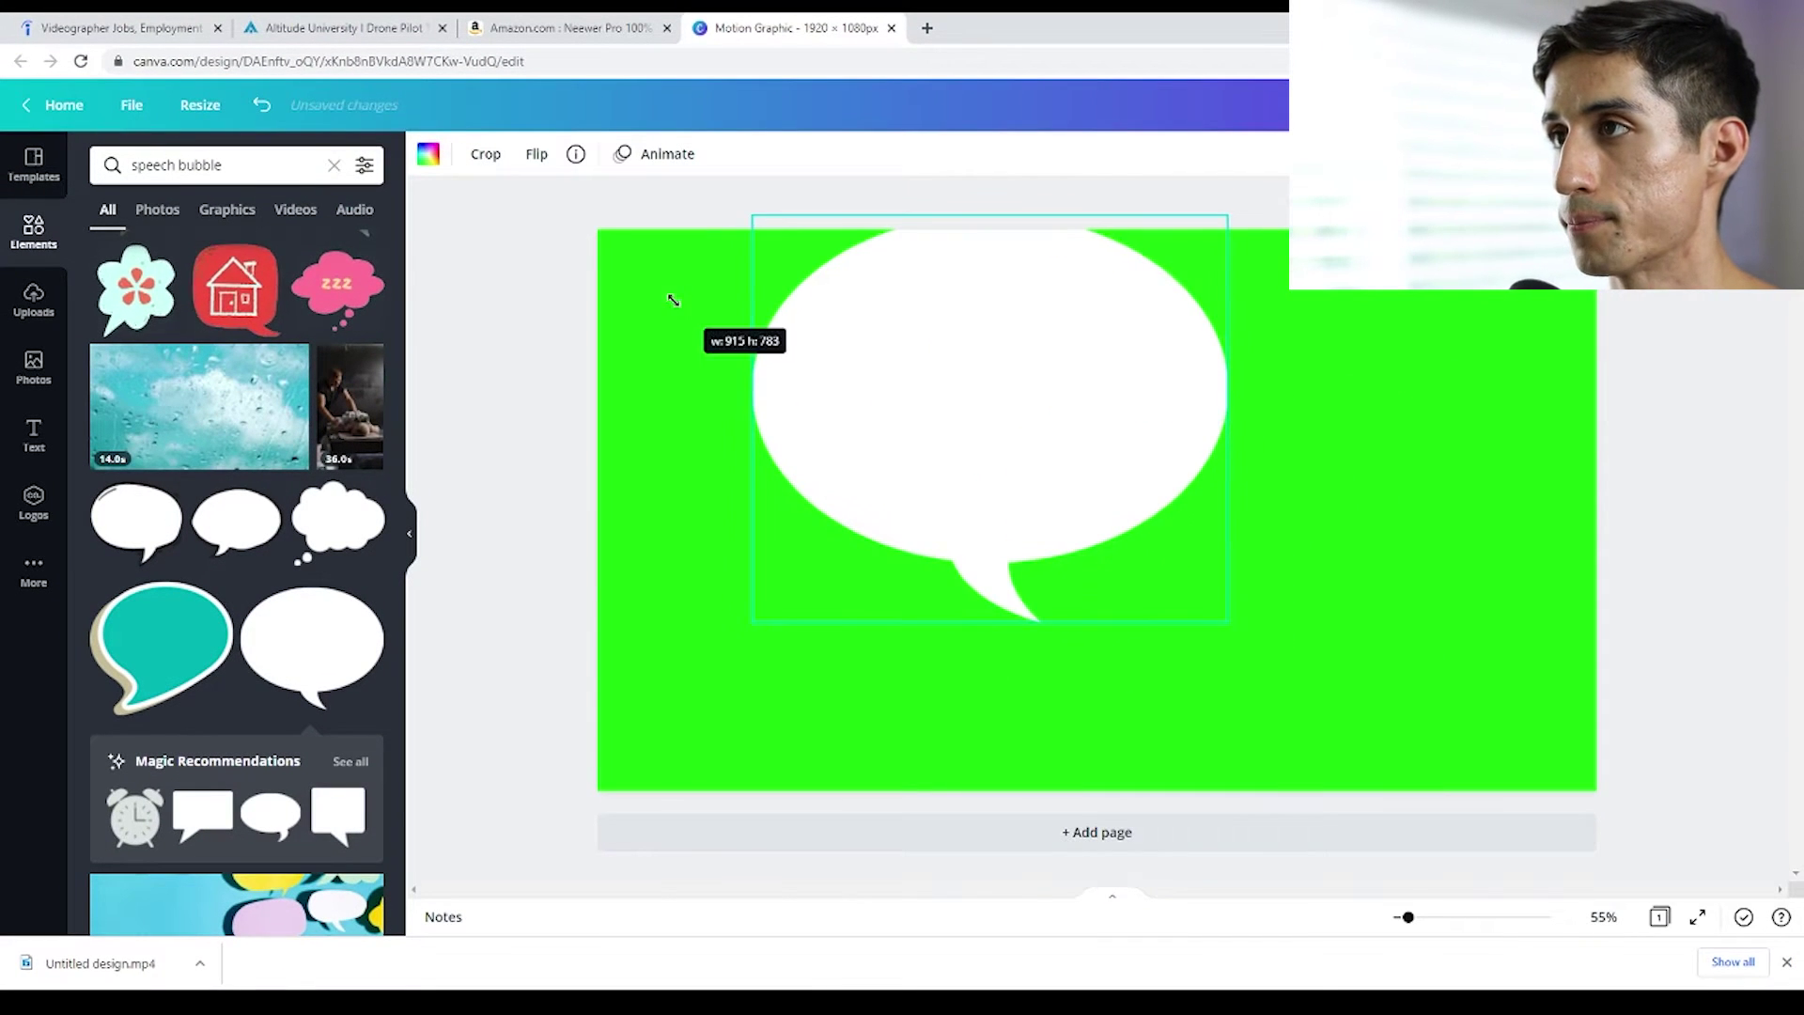
pyautogui.moveTo(987, 462); pyautogui.dragTo(893, 506)
pyautogui.moveTo(902, 703); pyautogui.dragTo(930, 709)
pyautogui.moveTo(1132, 660); pyautogui.dragTo(975, 524)
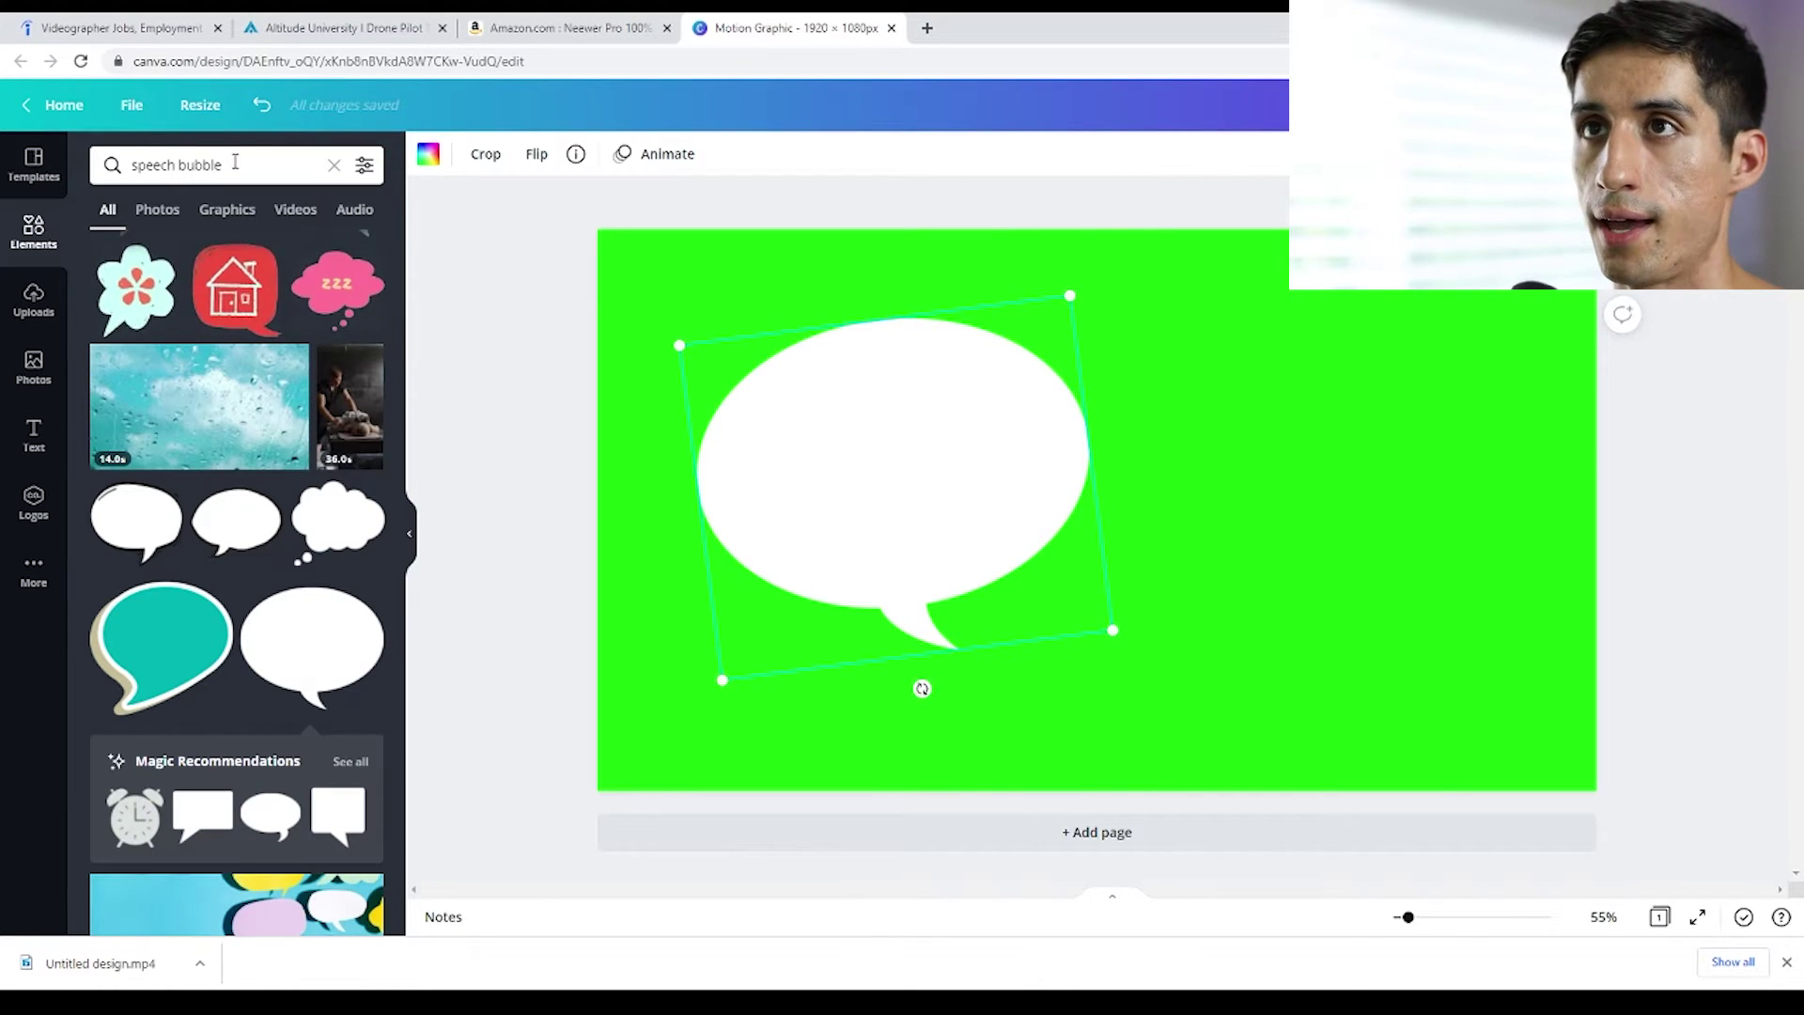
# - Add the animated paw-prints sticker from a 'stickers animal' search, sized about 210 × 242 inside the bubble
pyautogui.click(230, 162)
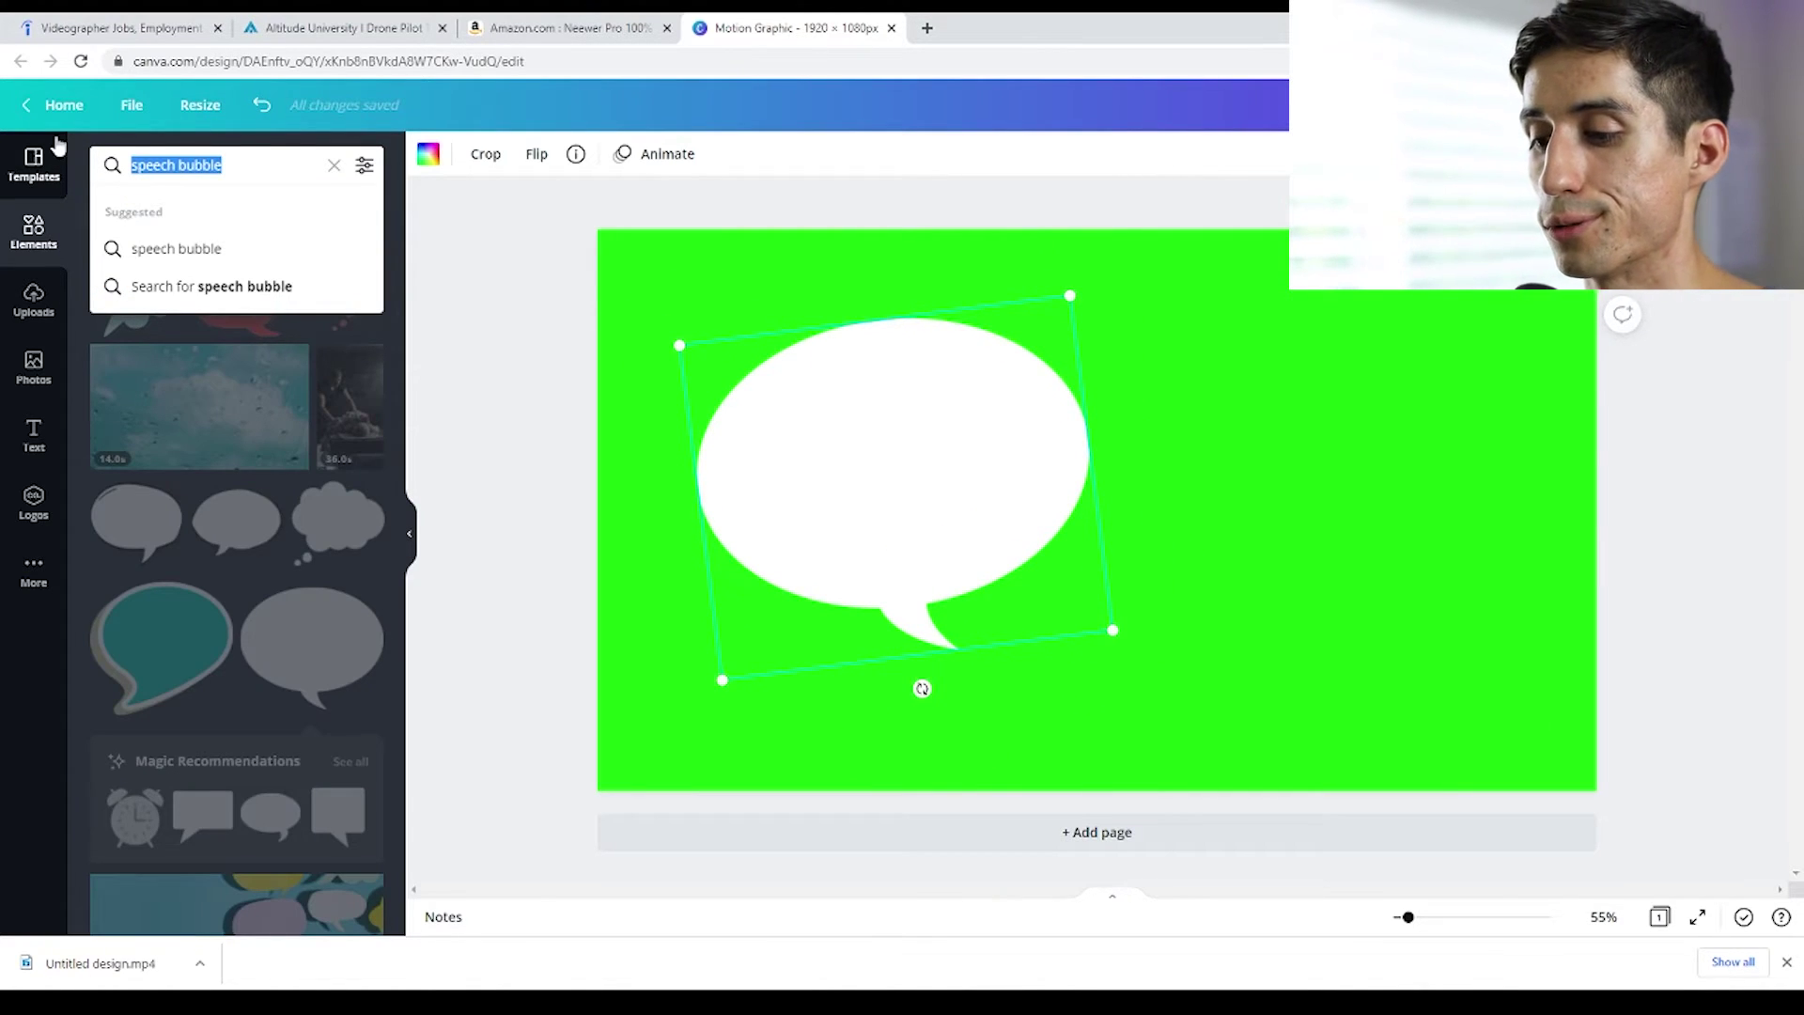
pyautogui.write('stickers')
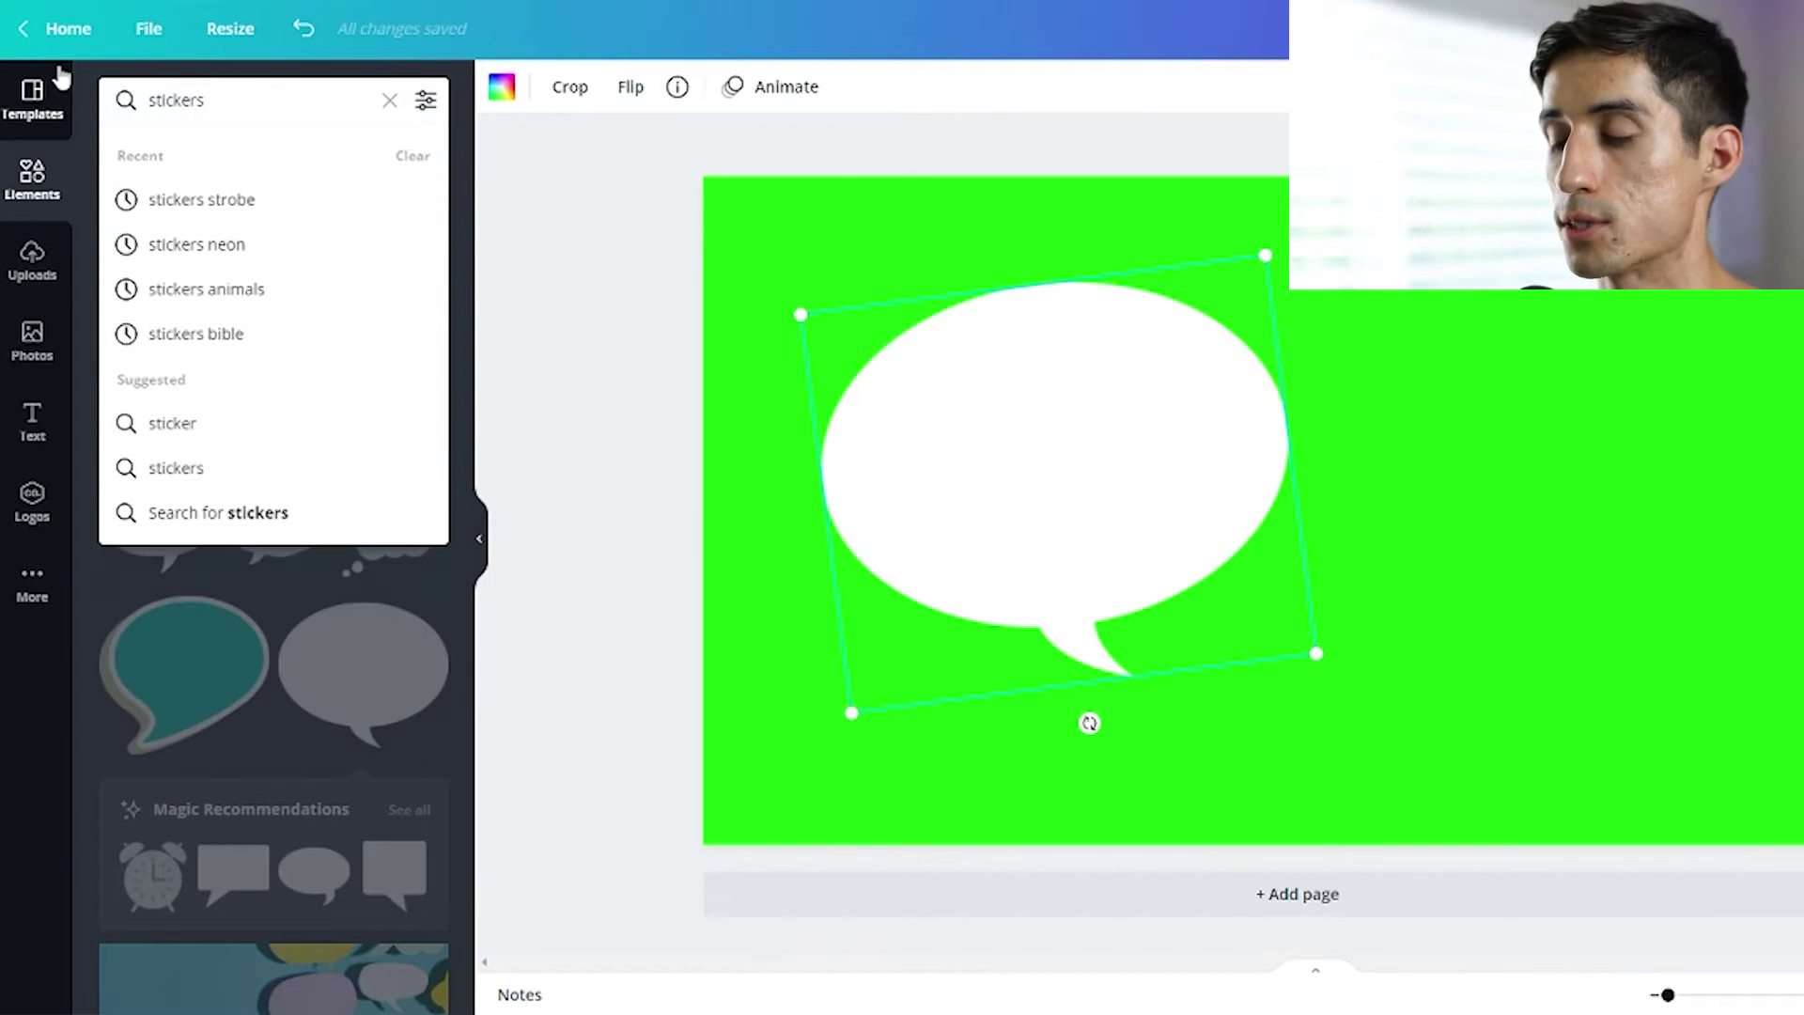
pyautogui.write(' animal')
pyautogui.press('Return')
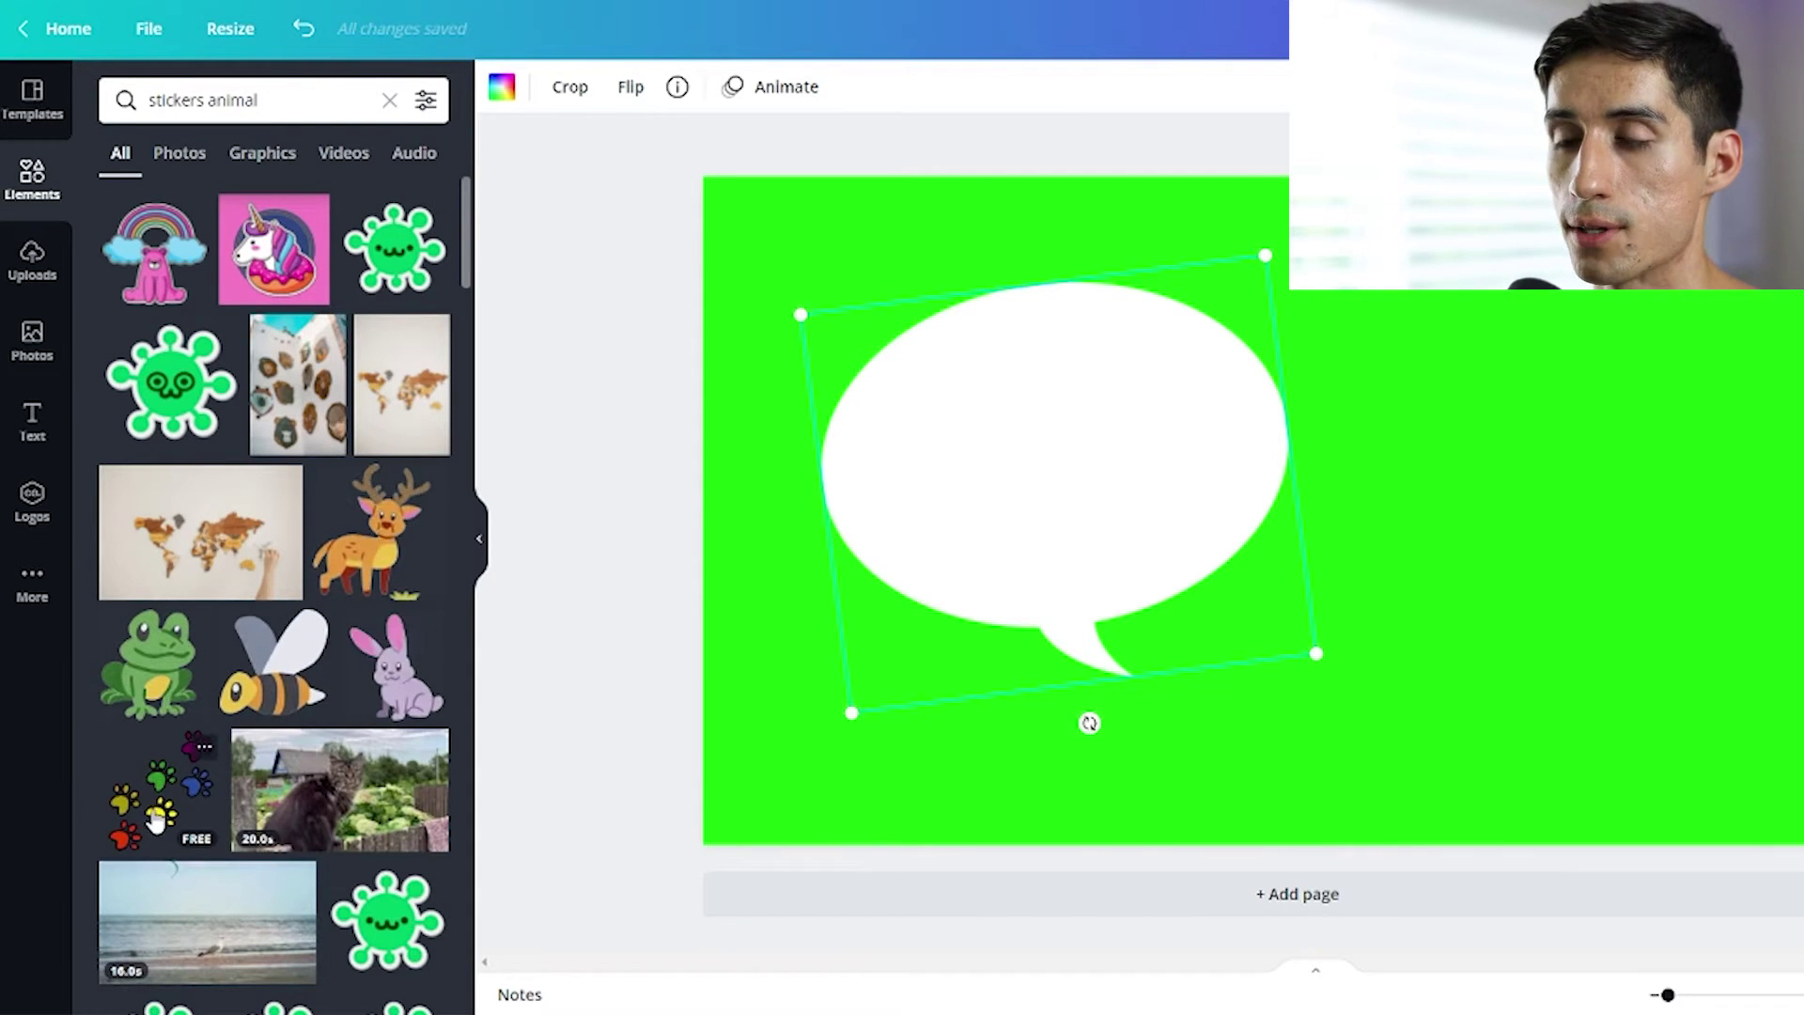
pyautogui.click(146, 846)
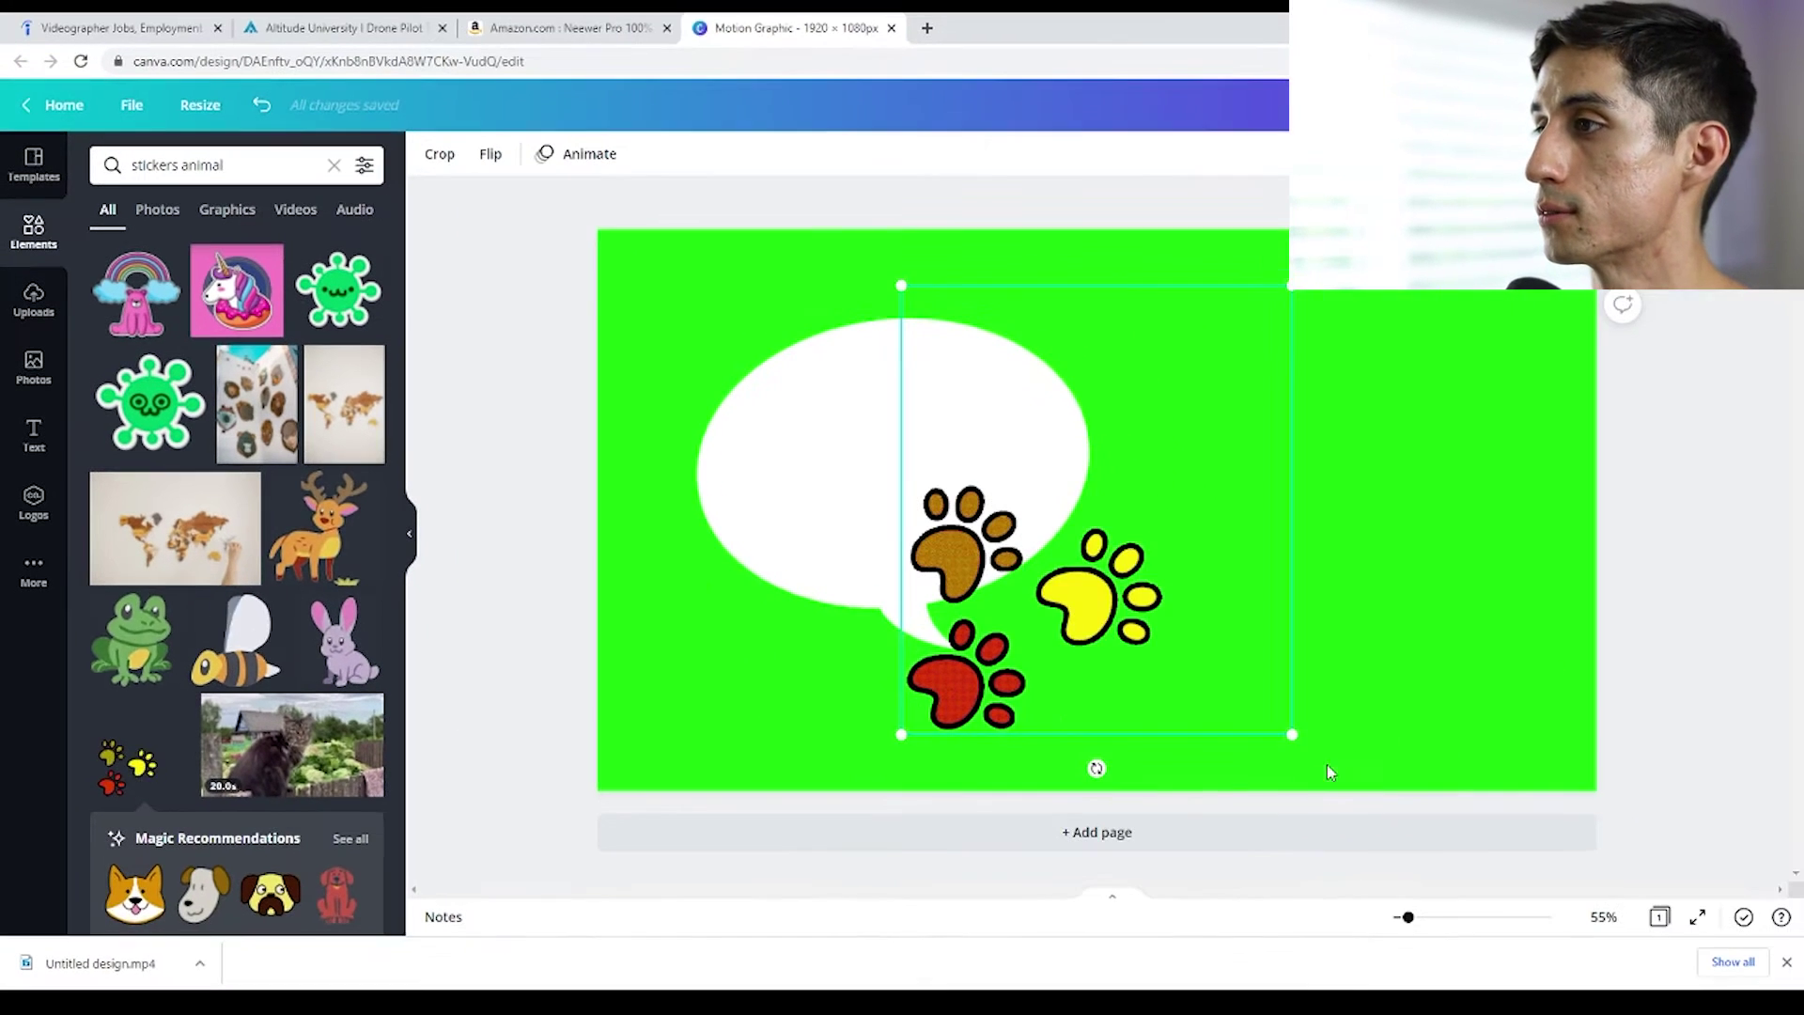
pyautogui.moveTo(1292, 734); pyautogui.dragTo(1116, 551)
pyautogui.moveTo(1037, 462); pyautogui.dragTo(910, 503)
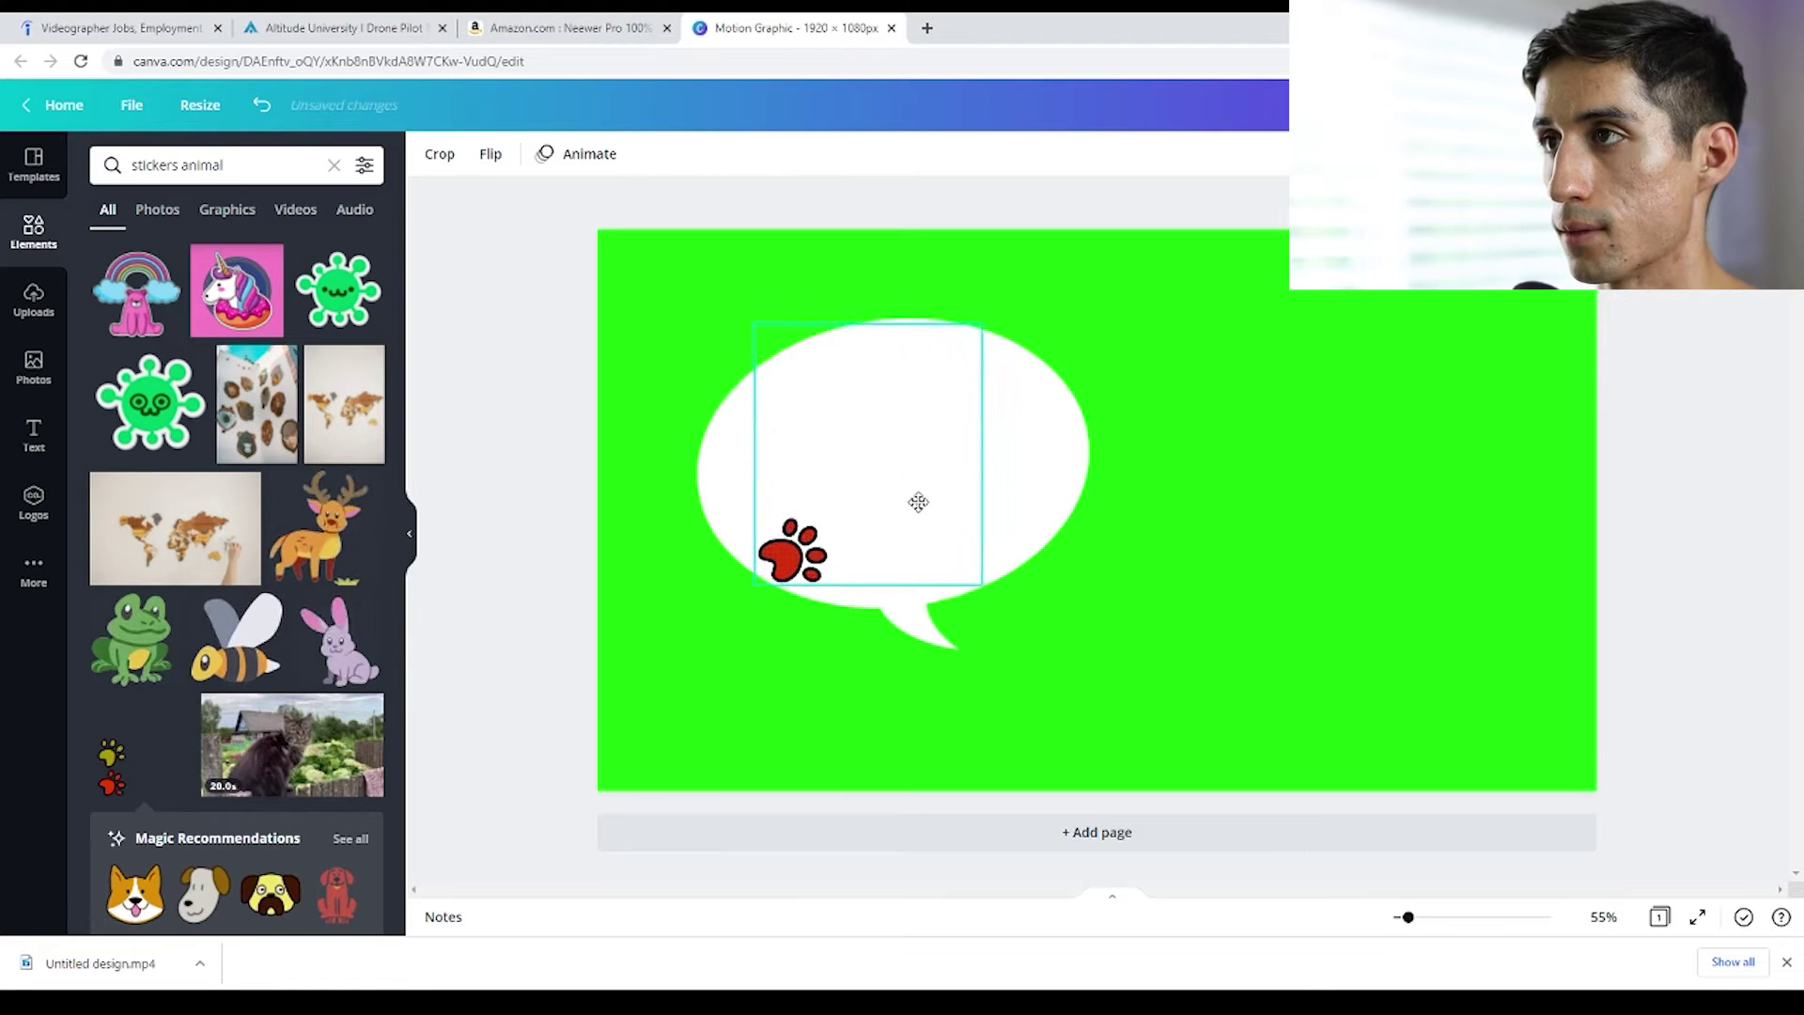
pyautogui.moveTo(996, 581); pyautogui.dragTo(934, 488)
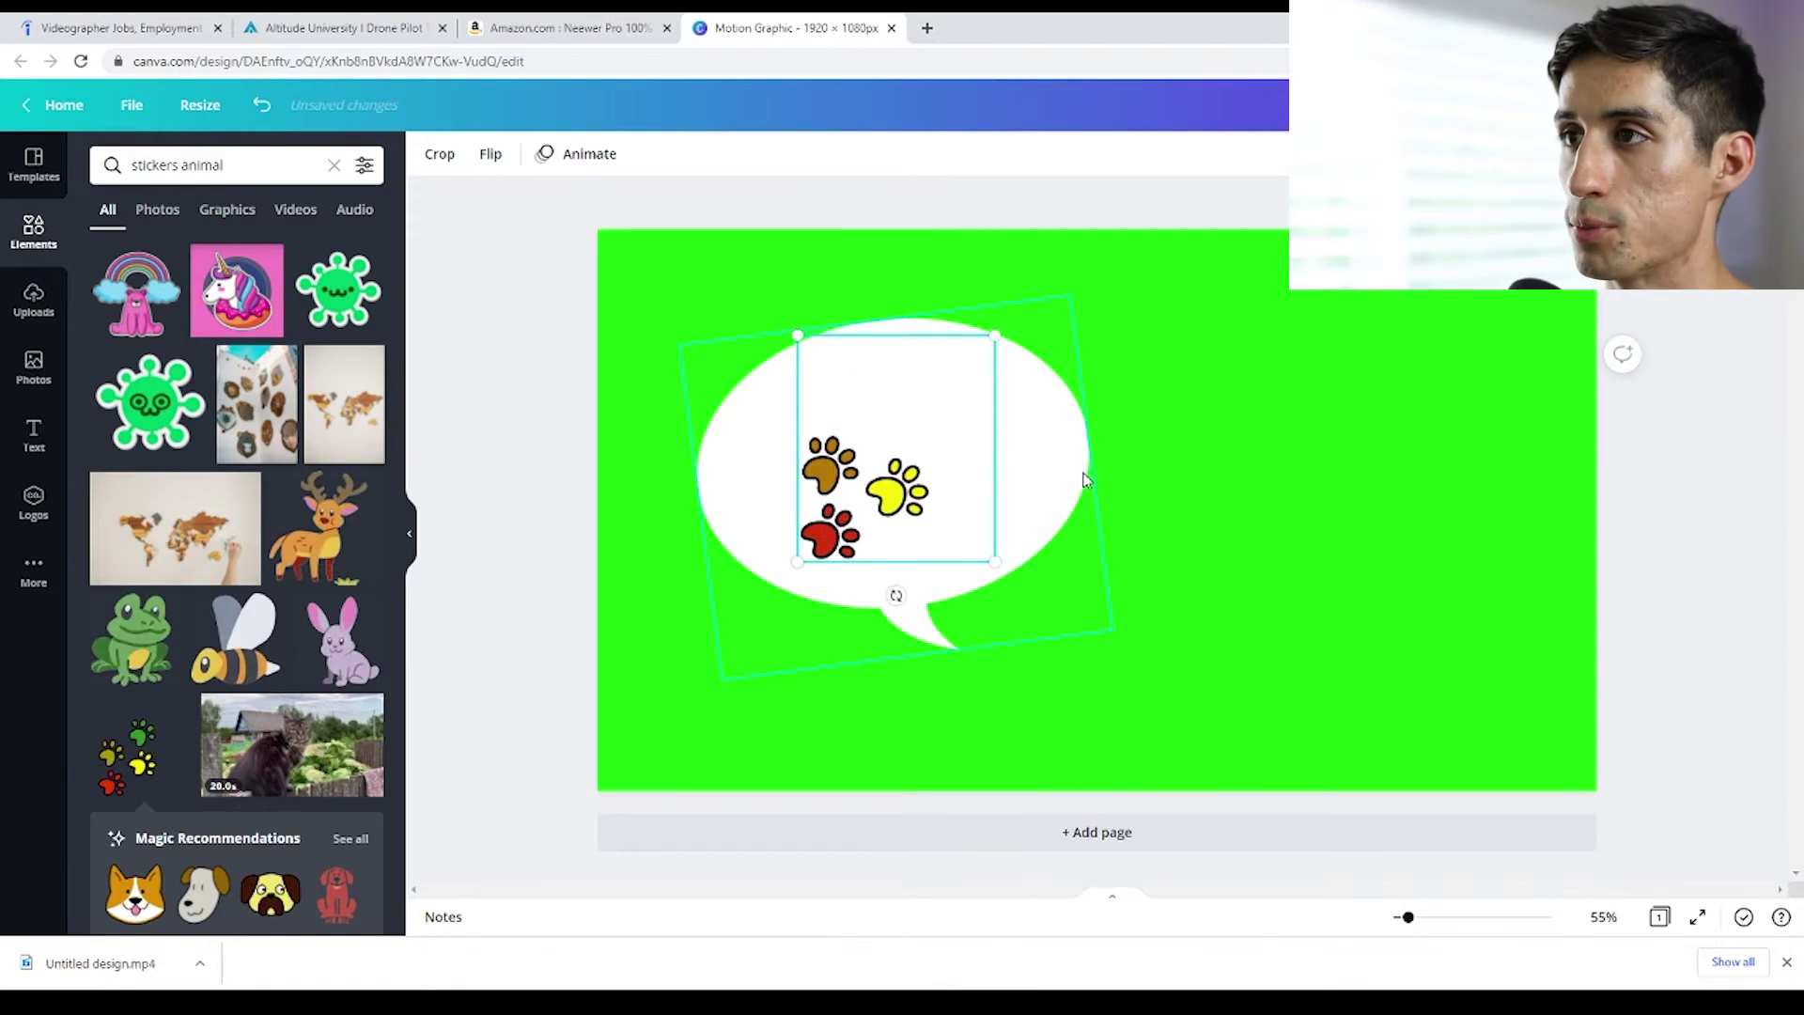
pyautogui.click(1248, 522)
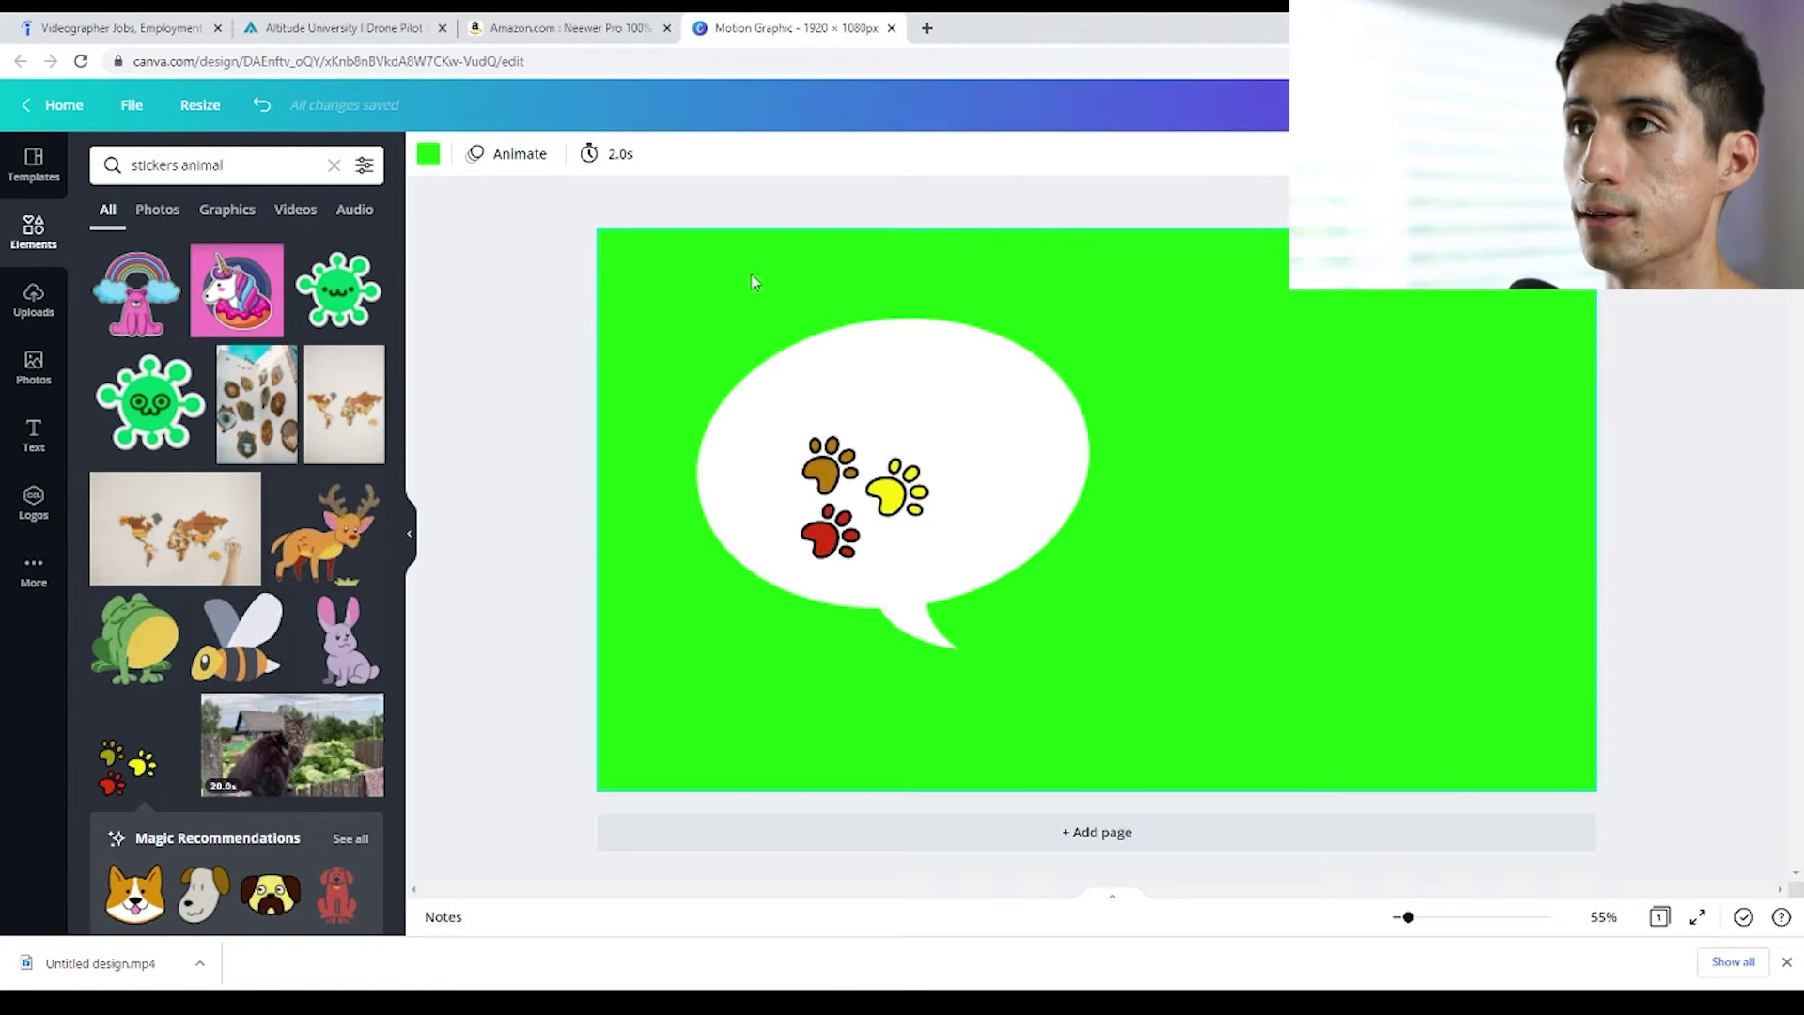
# - Change the page duration from 2.0s to 5.0s
pyautogui.click(617, 157)
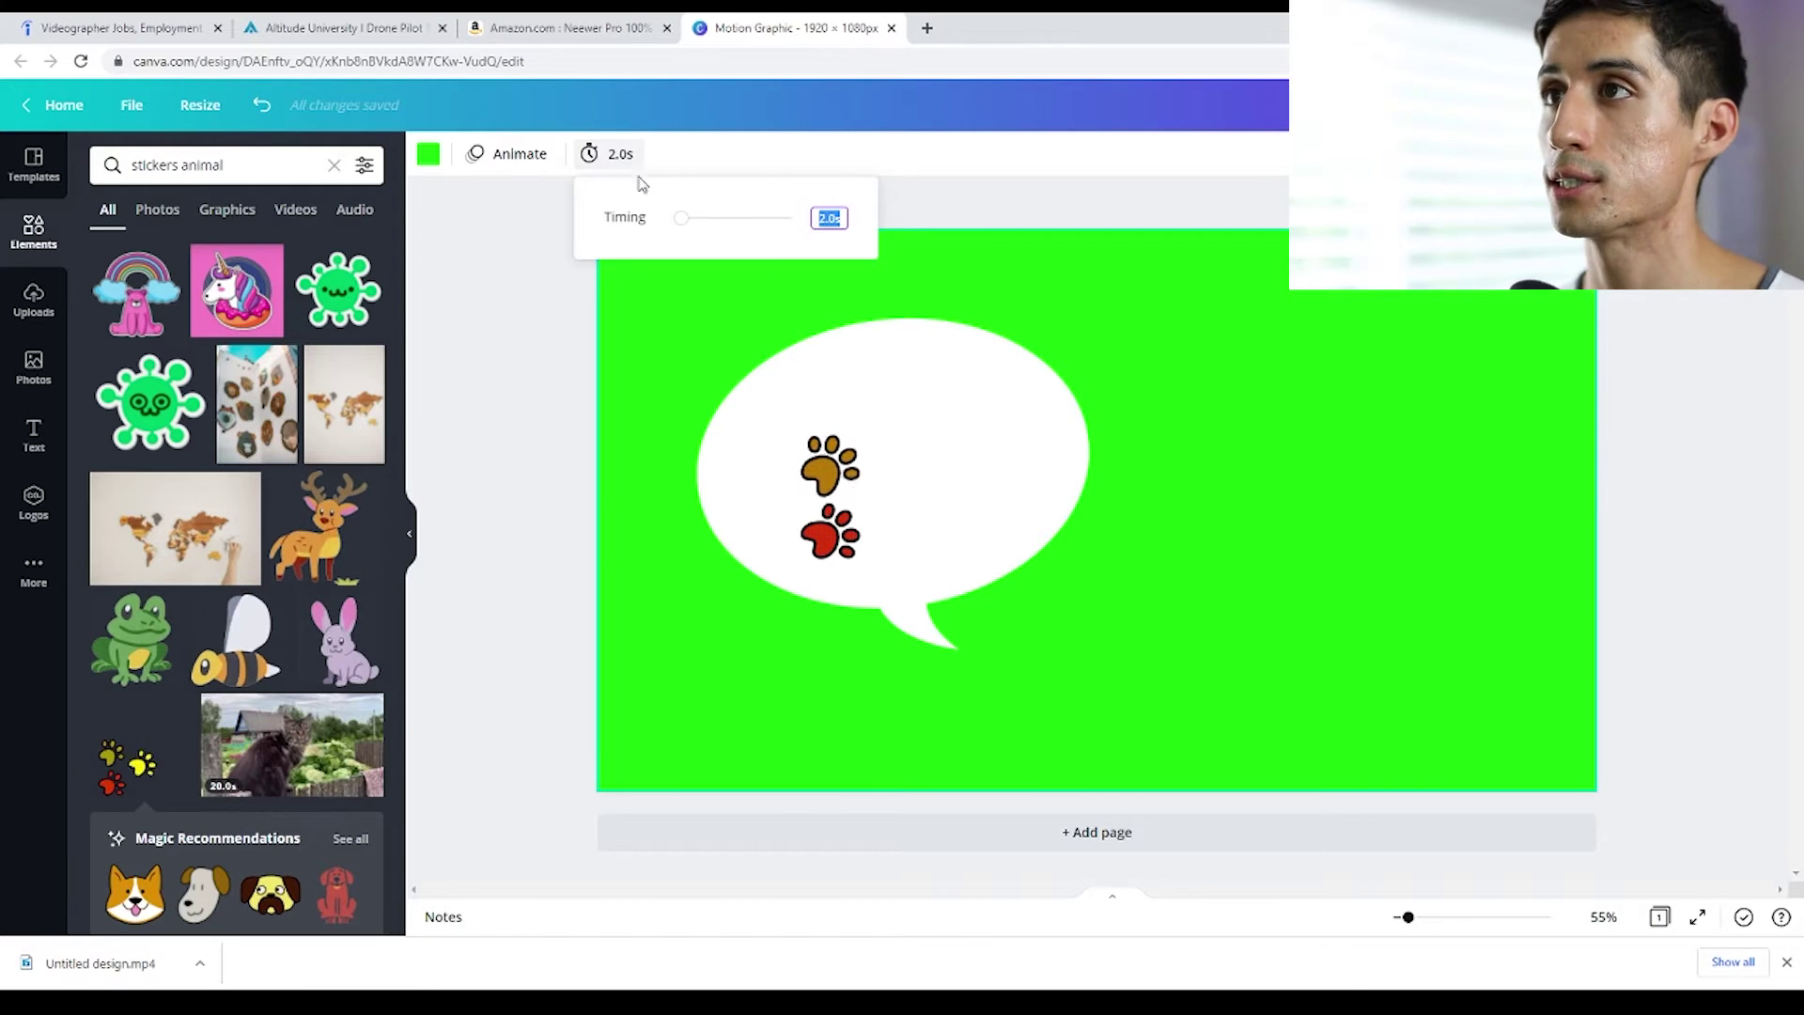
pyautogui.write('5')
pyautogui.press('Return')
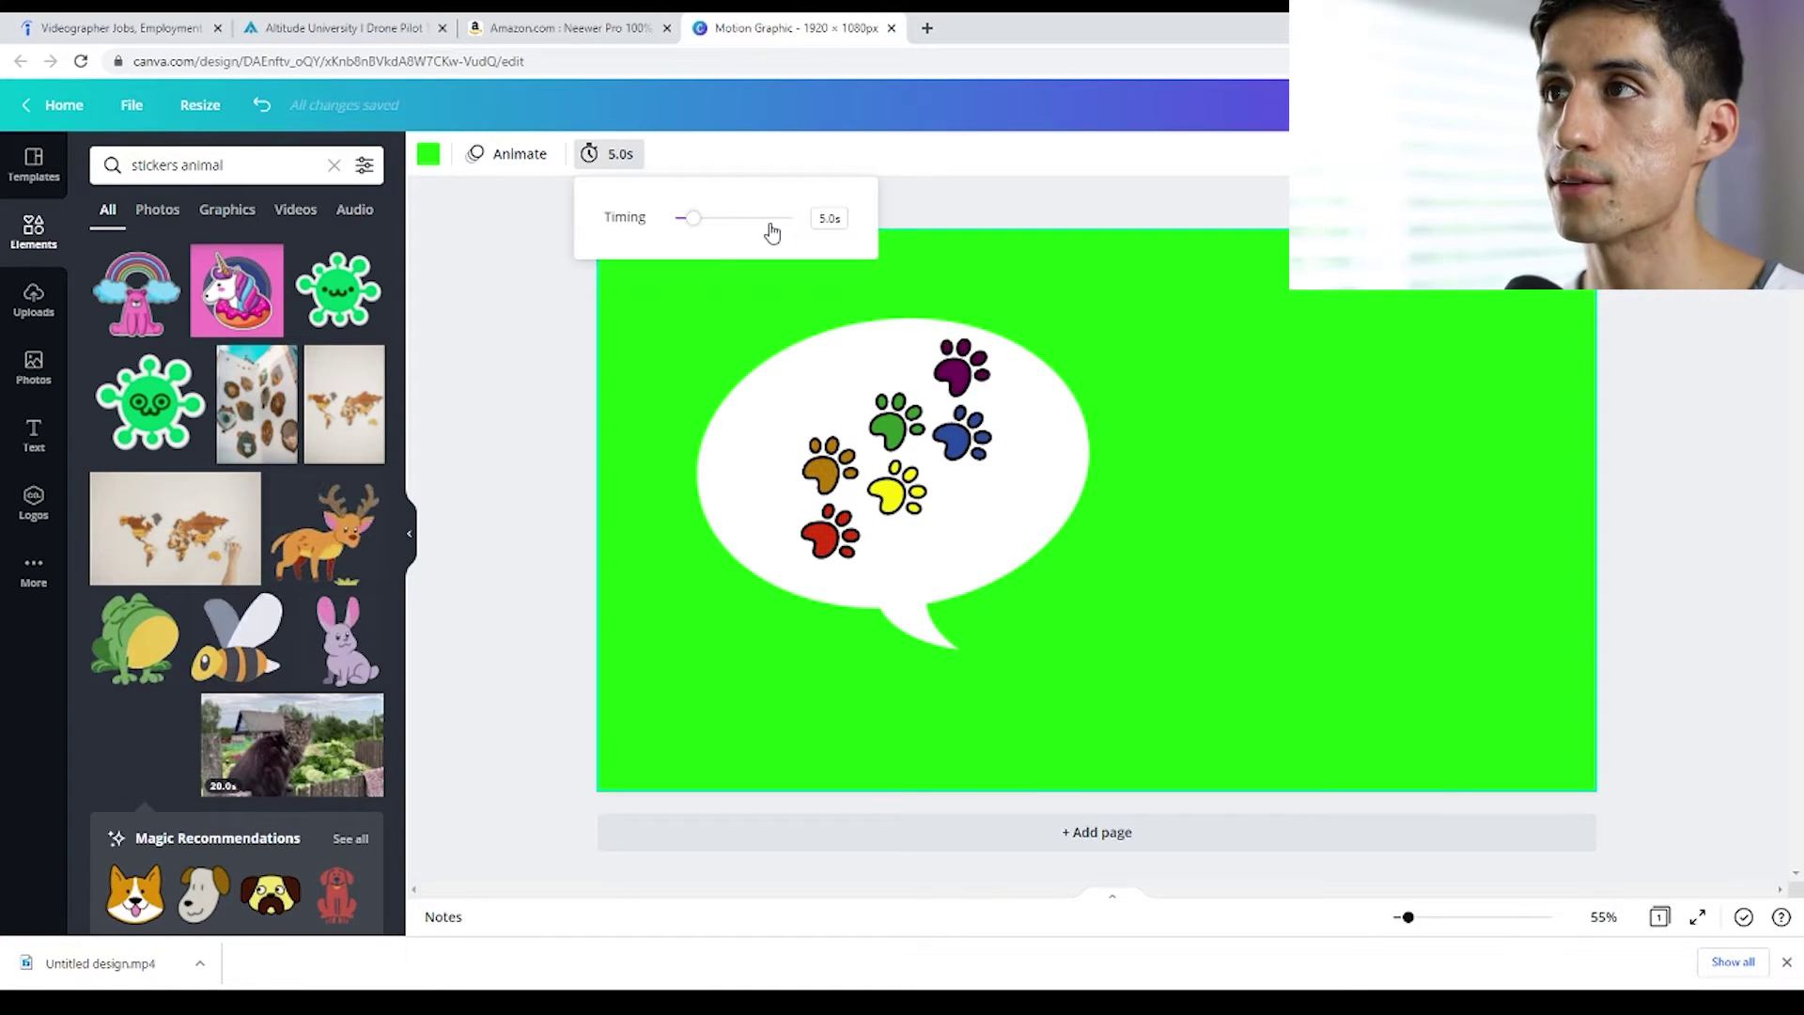
pyautogui.click(502, 376)
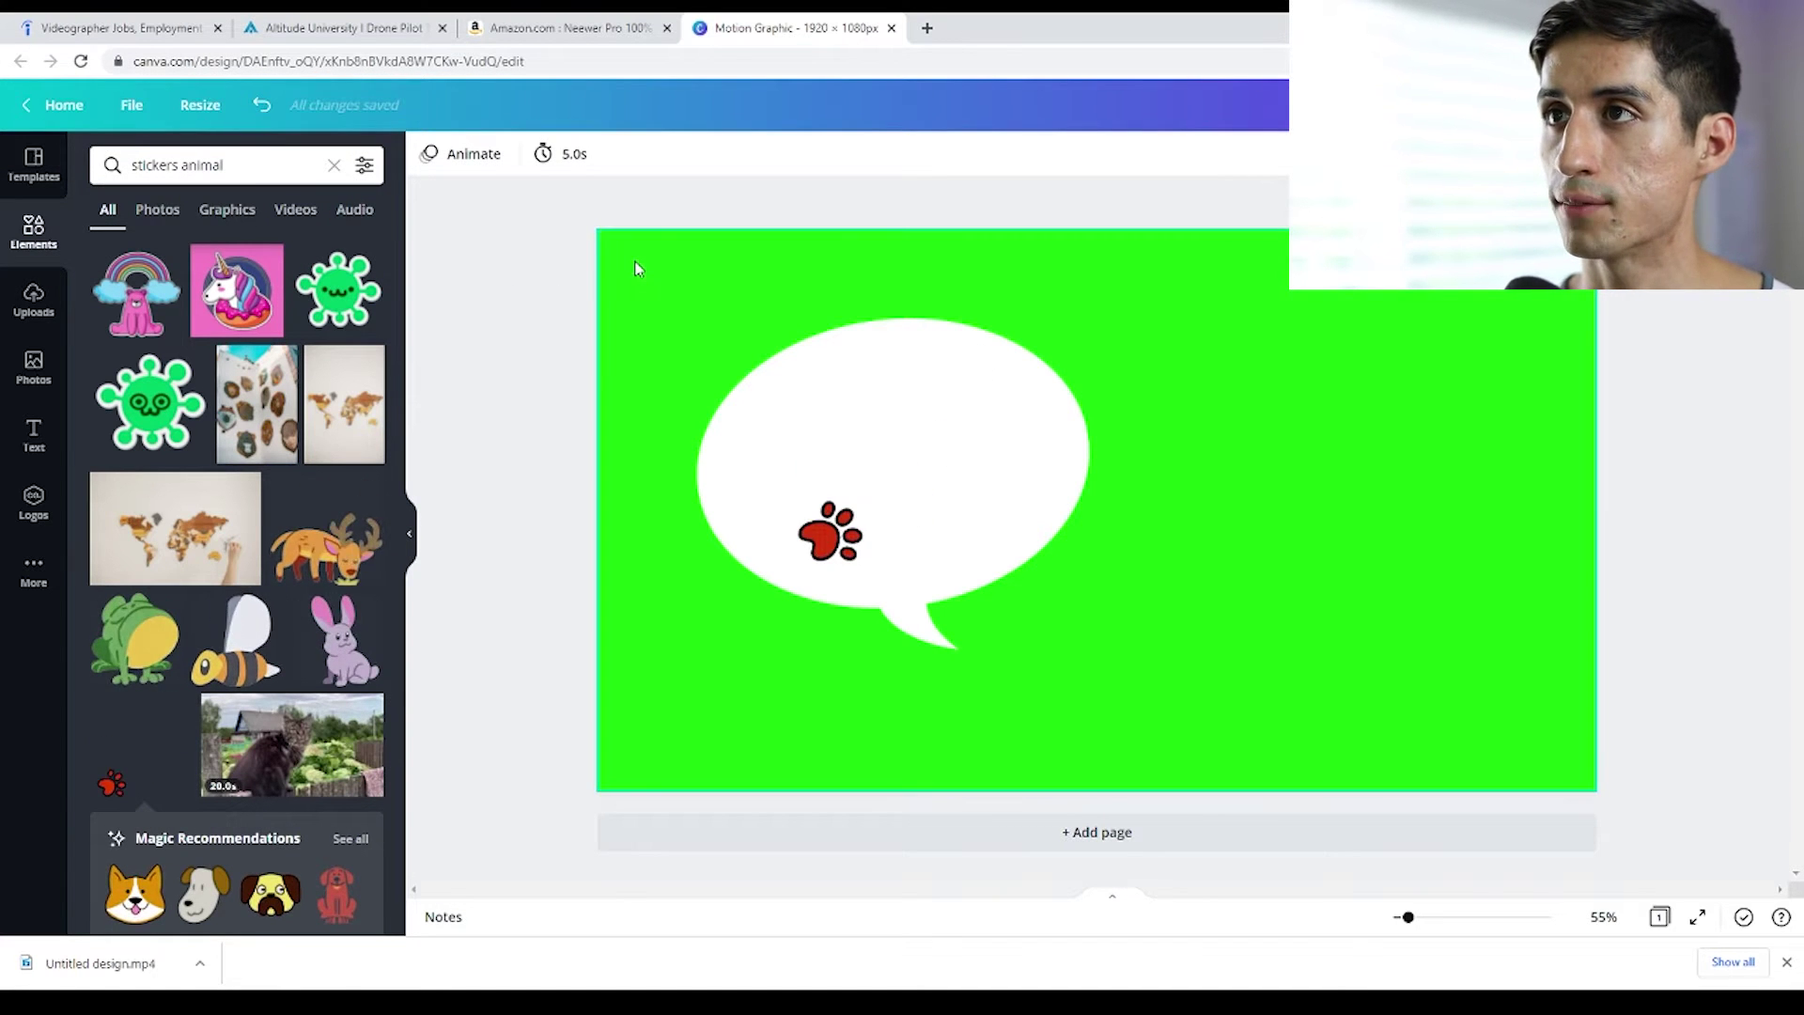
pyautogui.click(506, 265)
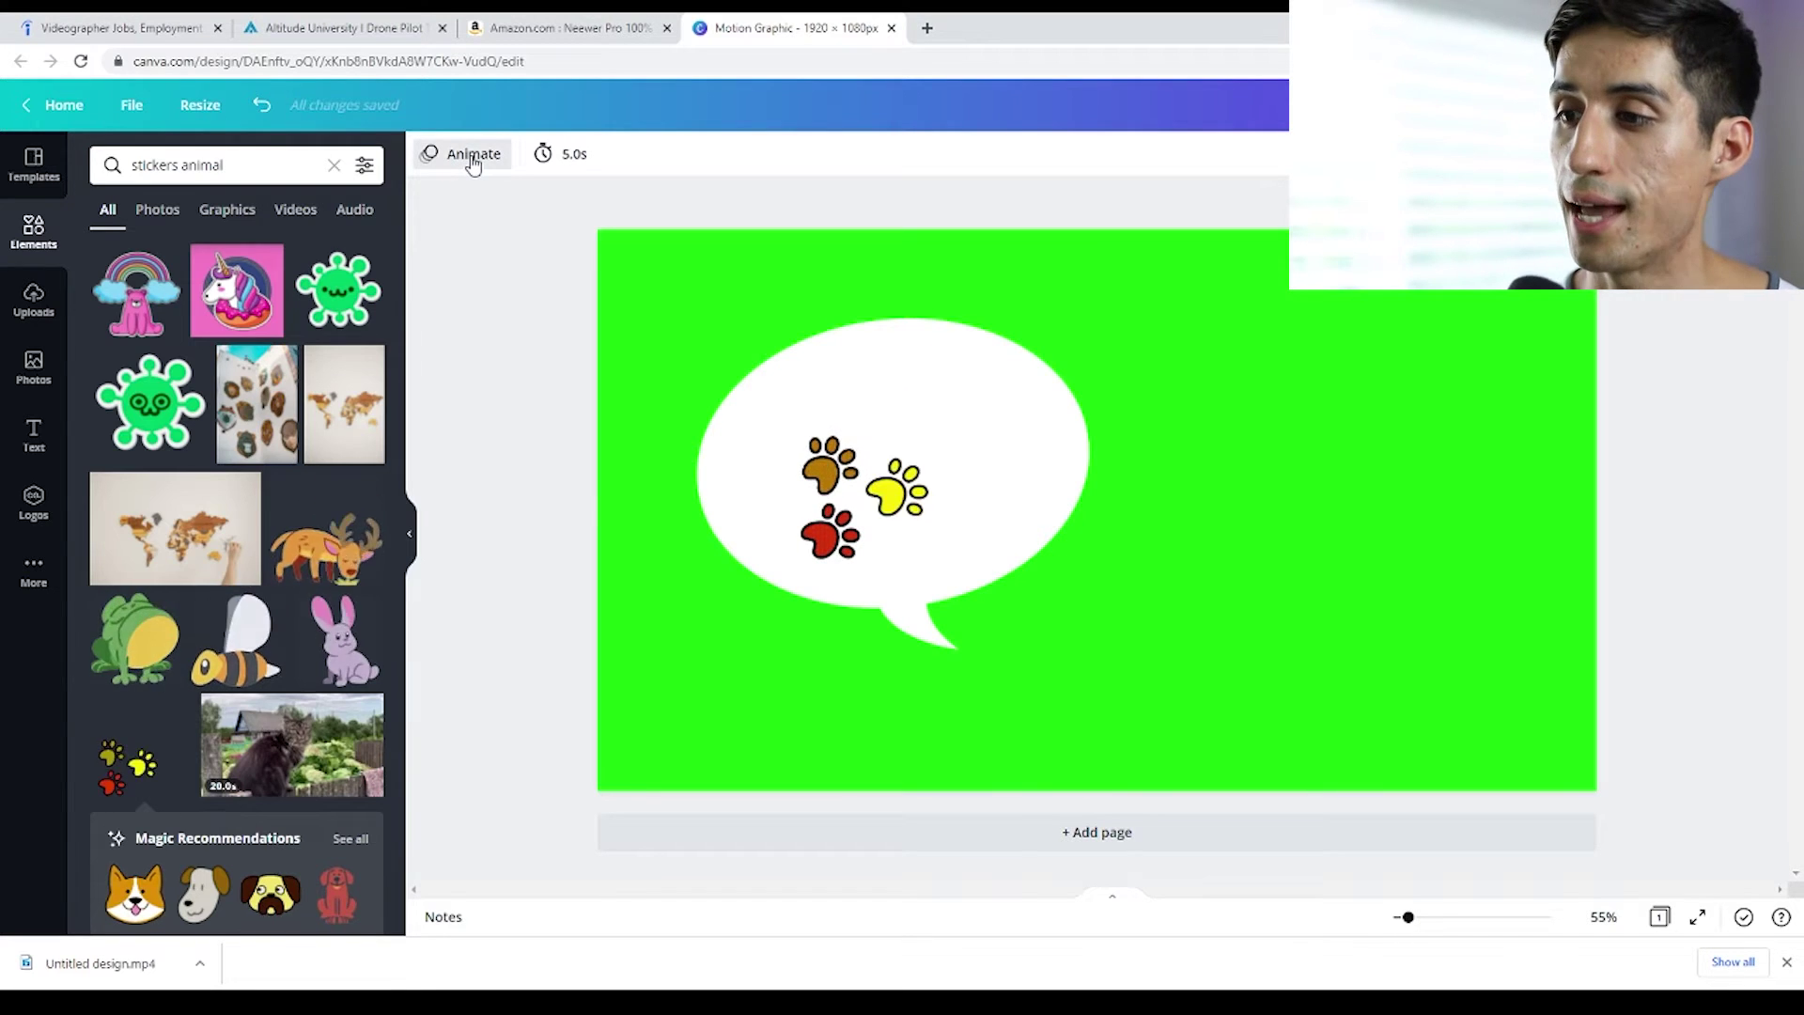
# - Apply the Breathe animation to the page
pyautogui.click(470, 162)
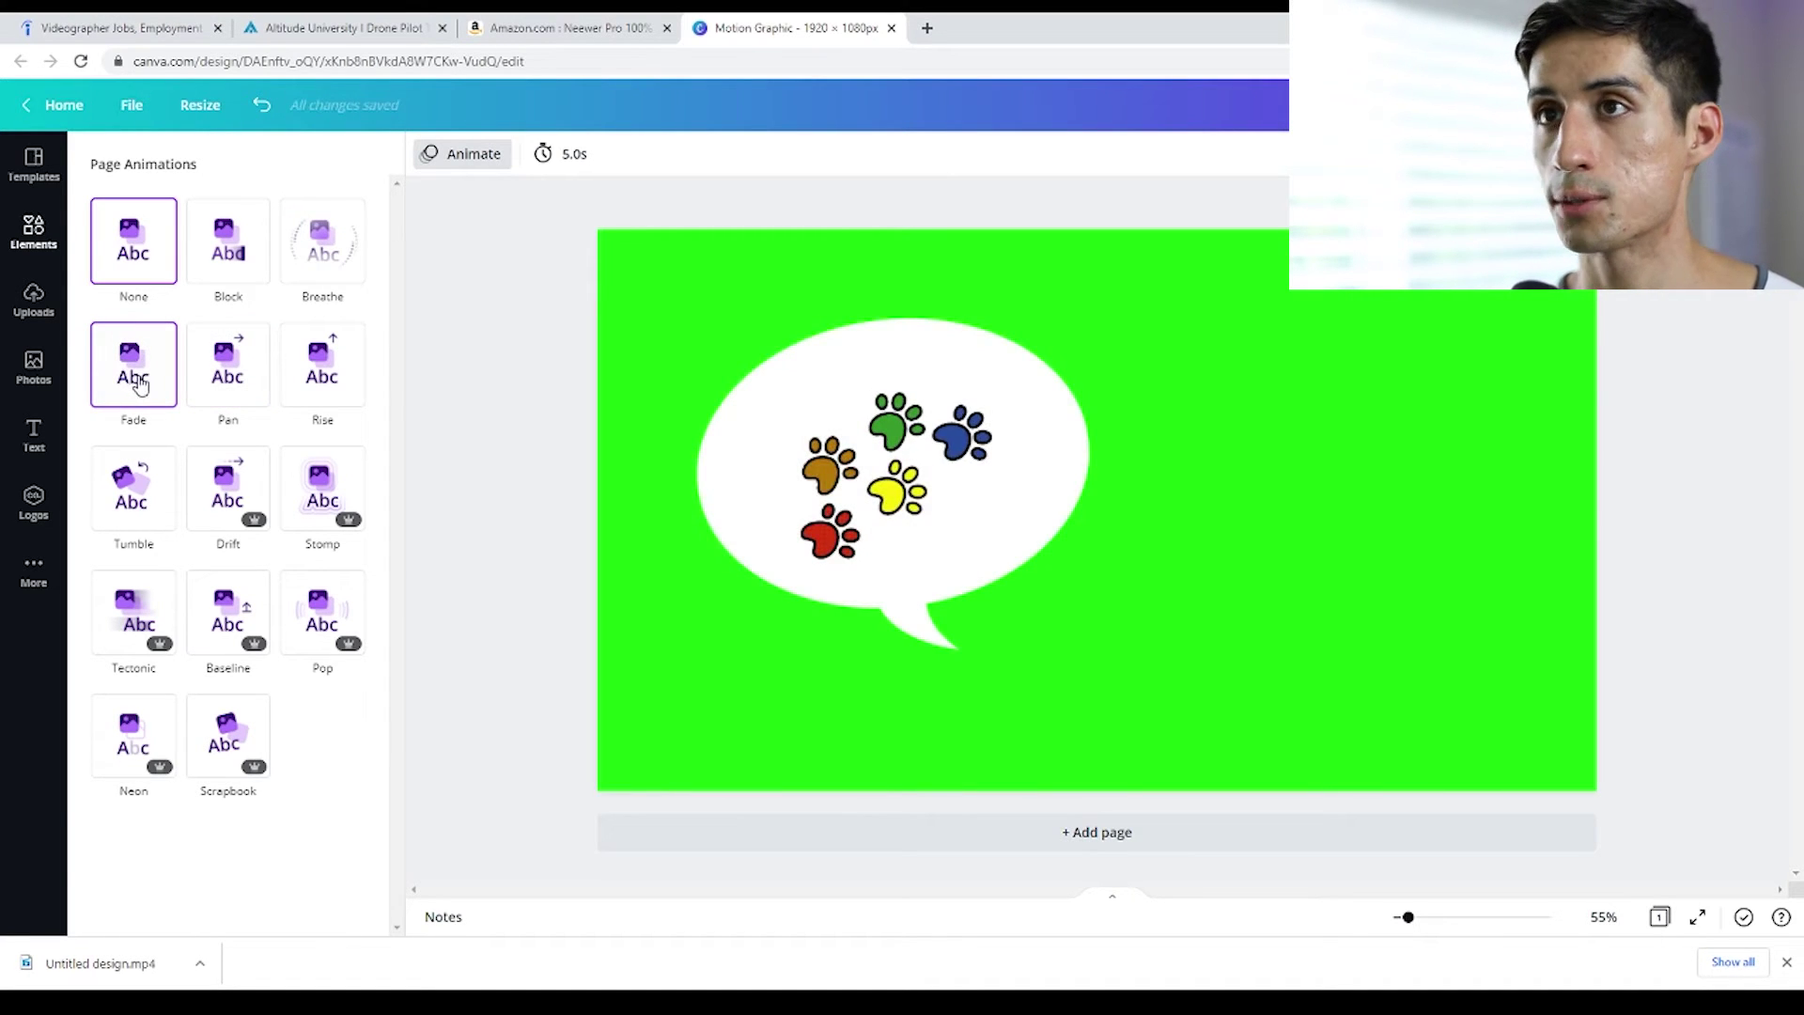
pyautogui.click(316, 270)
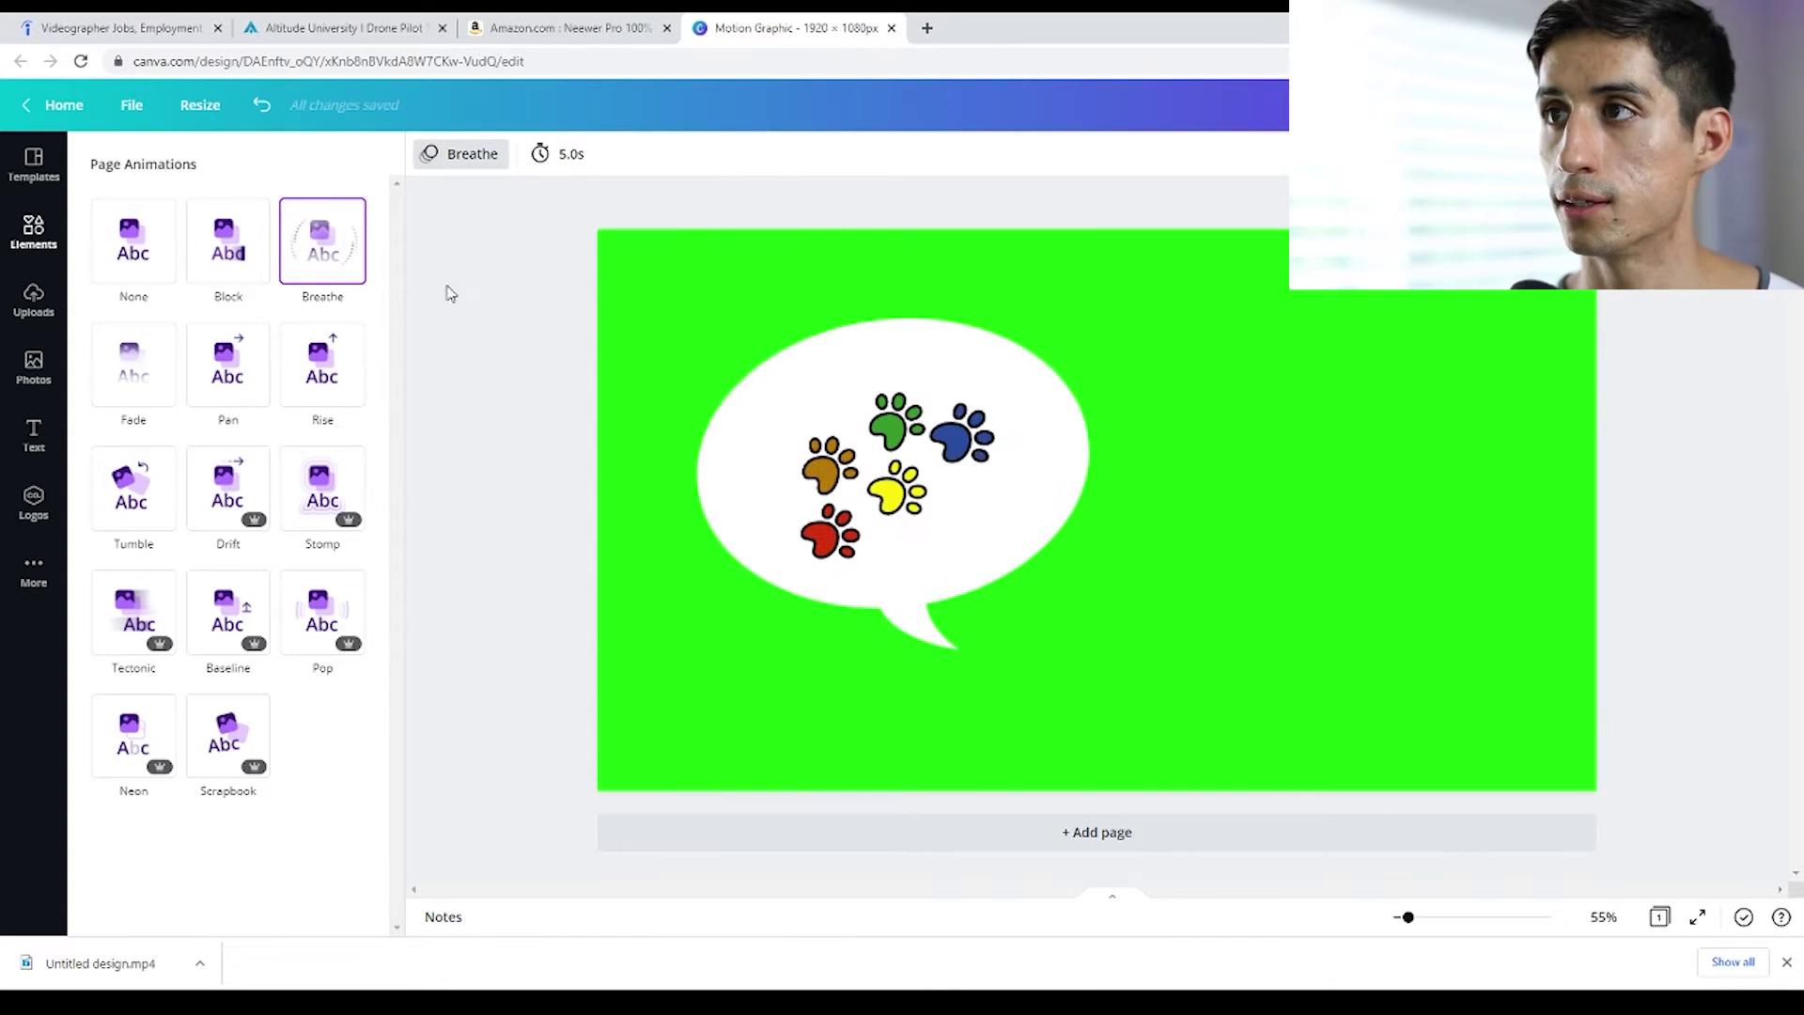
pyautogui.click(485, 323)
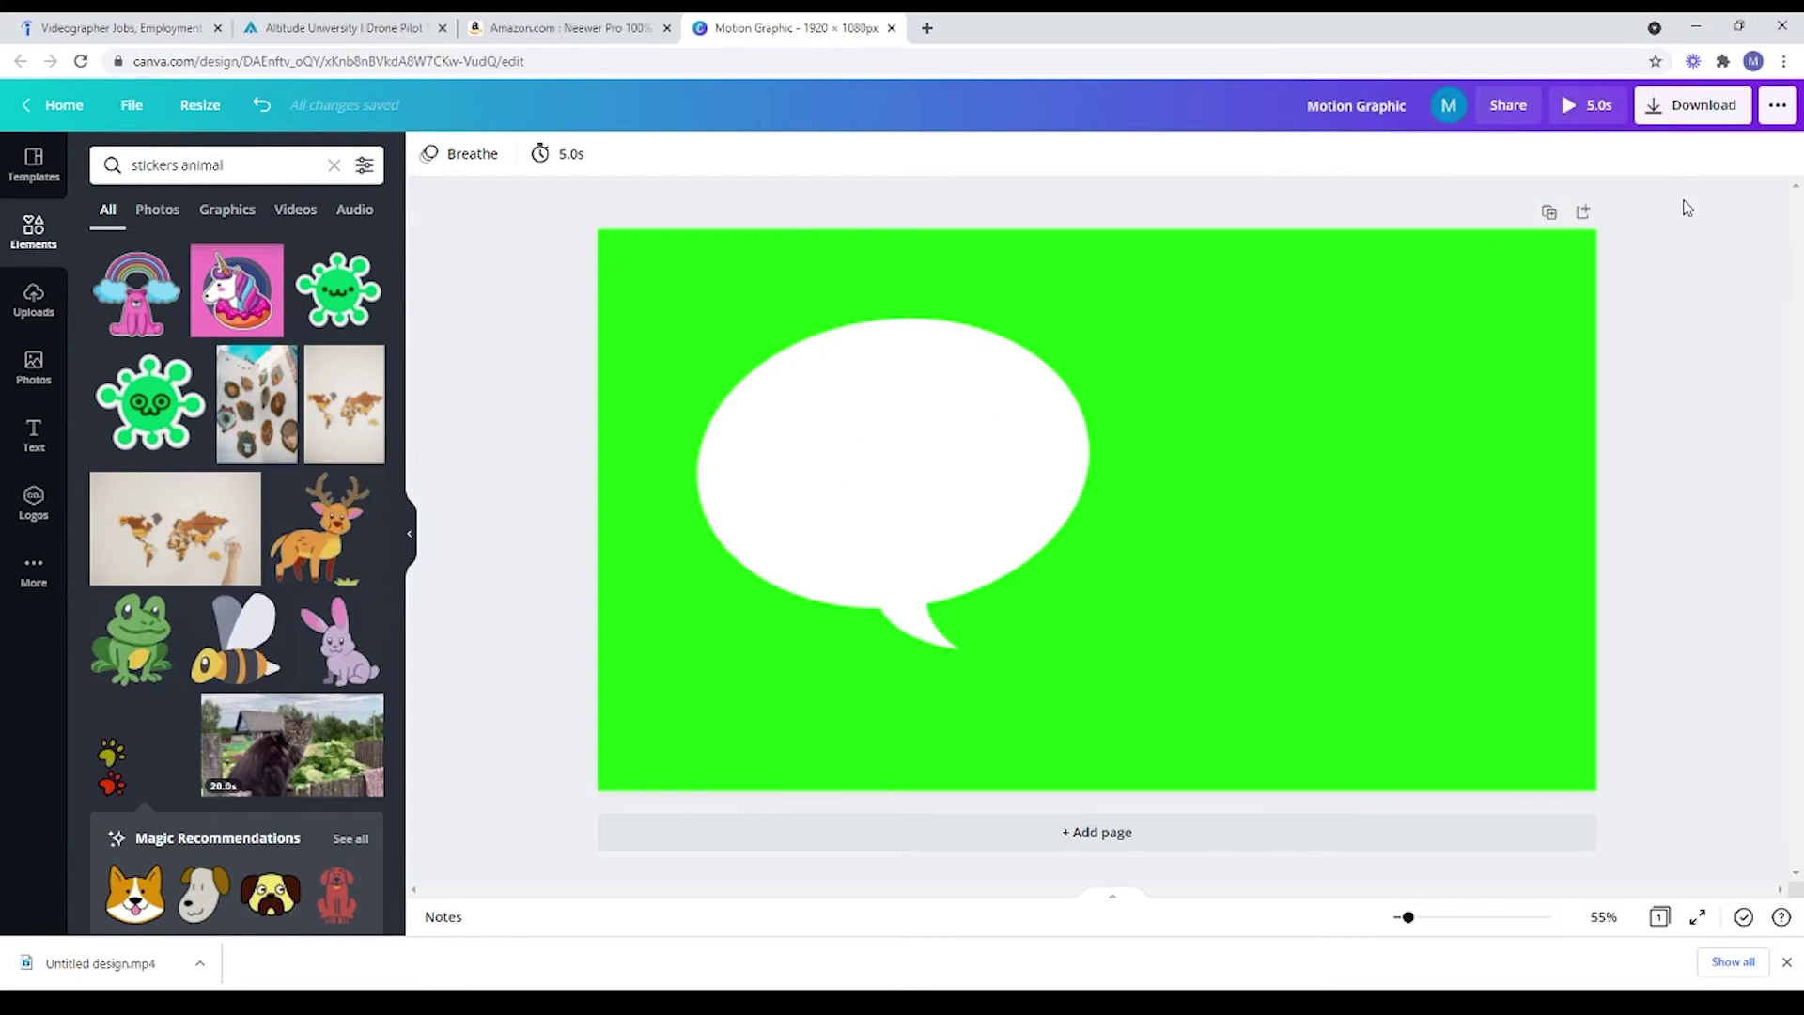
# - Download the design as an MP4 video named Motion Graphic.mp4
pyautogui.click(1661, 112)
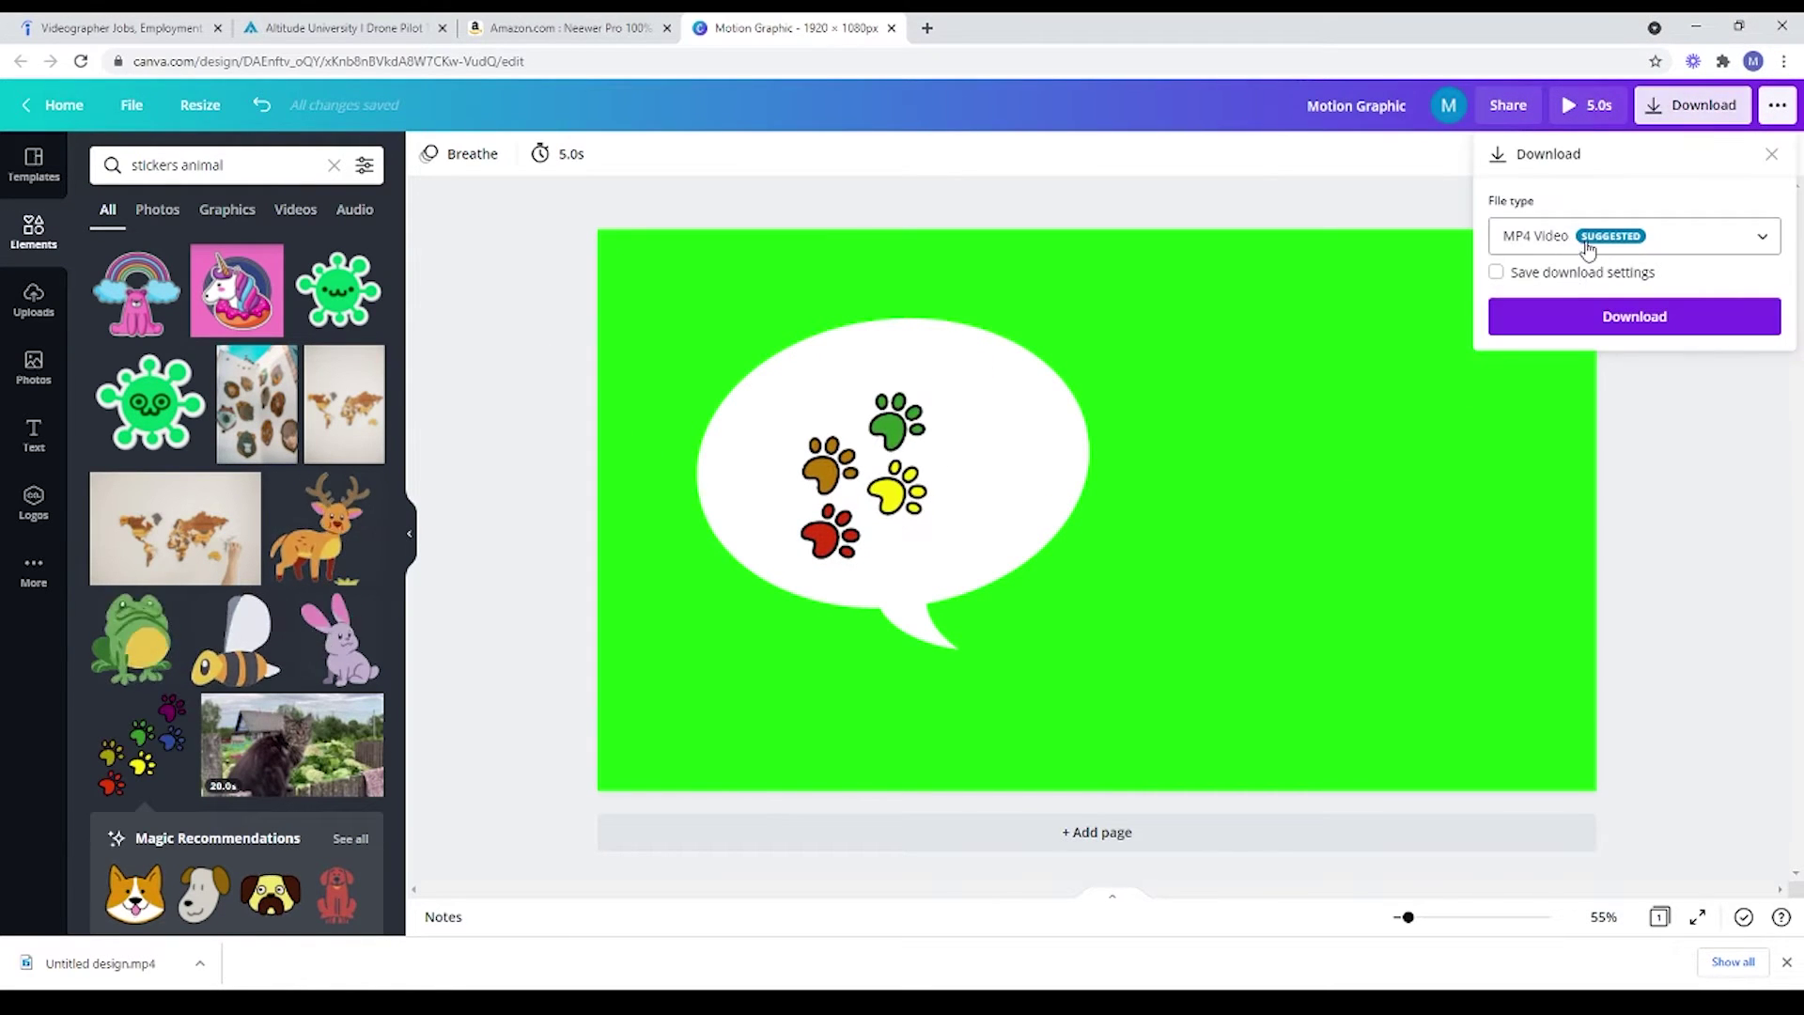
pyautogui.click(1588, 323)
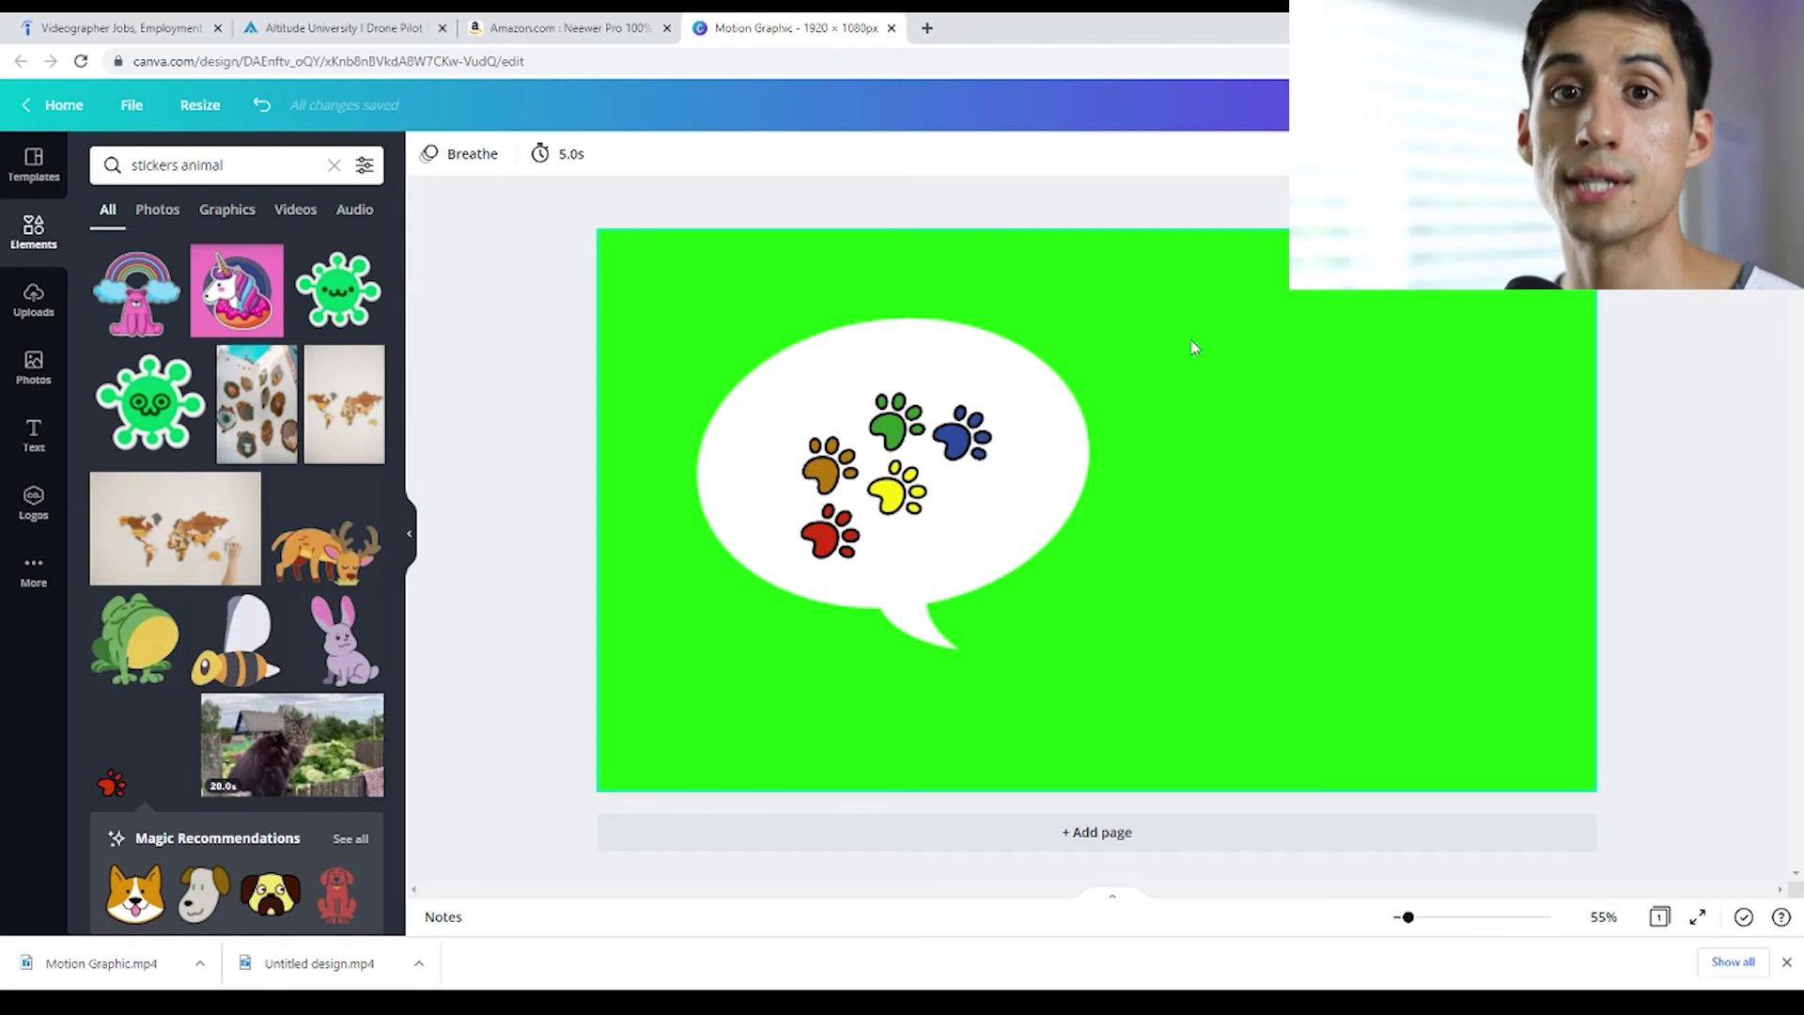
# - Add a square shape and stretch it into a wide, thin blue banner
pyautogui.click(34, 306)
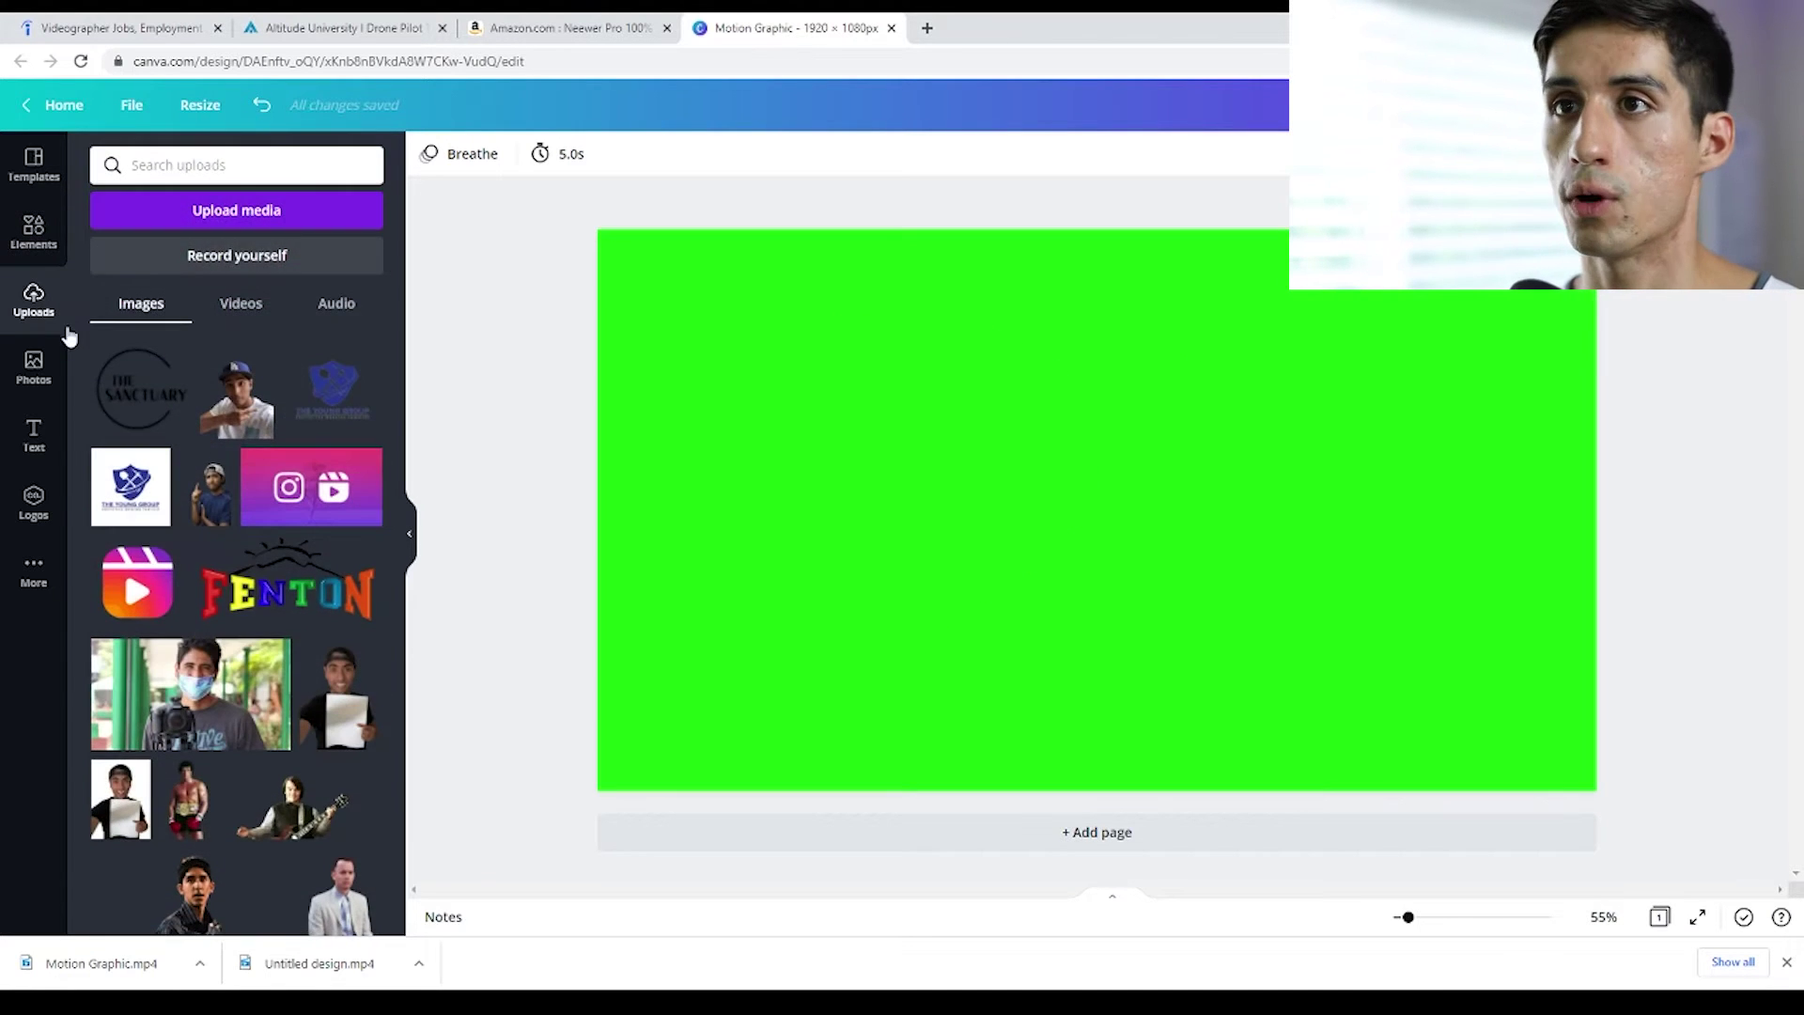
pyautogui.click(34, 234)
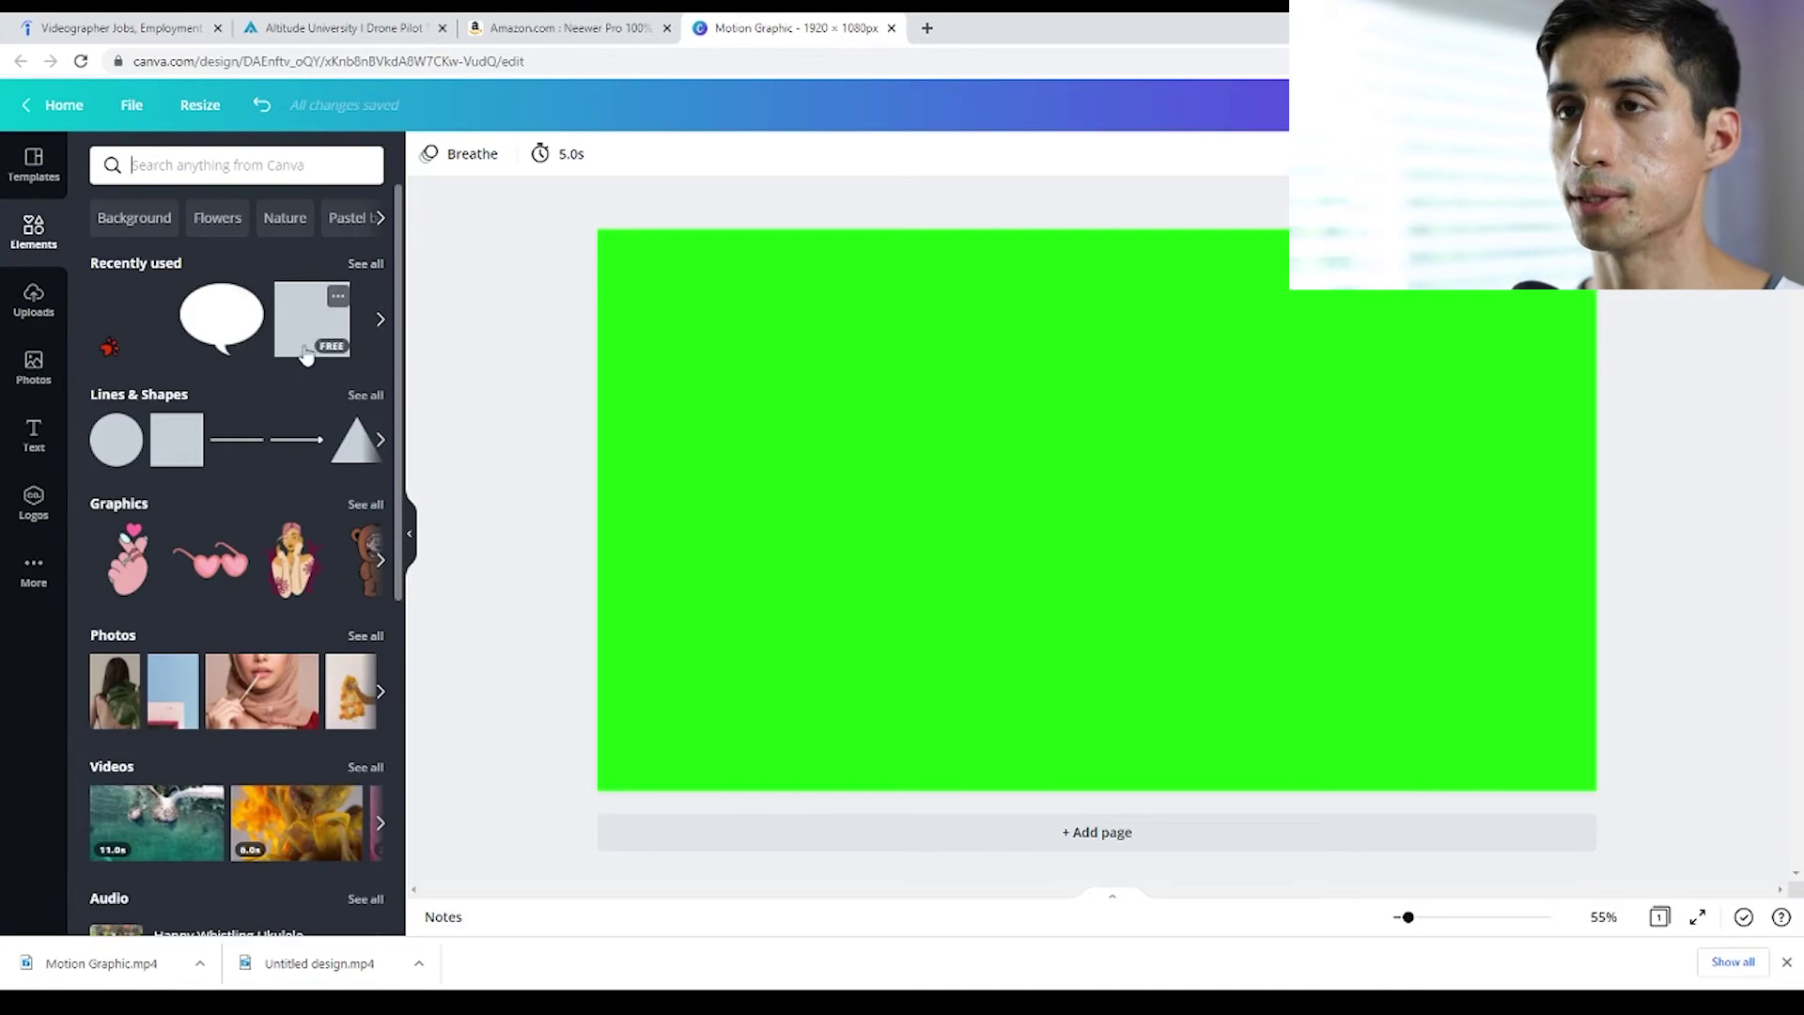
pyautogui.click(305, 354)
pyautogui.moveTo(1101, 661); pyautogui.dragTo(814, 499)
pyautogui.moveTo(990, 439); pyautogui.dragTo(1116, 435)
pyautogui.moveTo(910, 557); pyautogui.dragTo(994, 440)
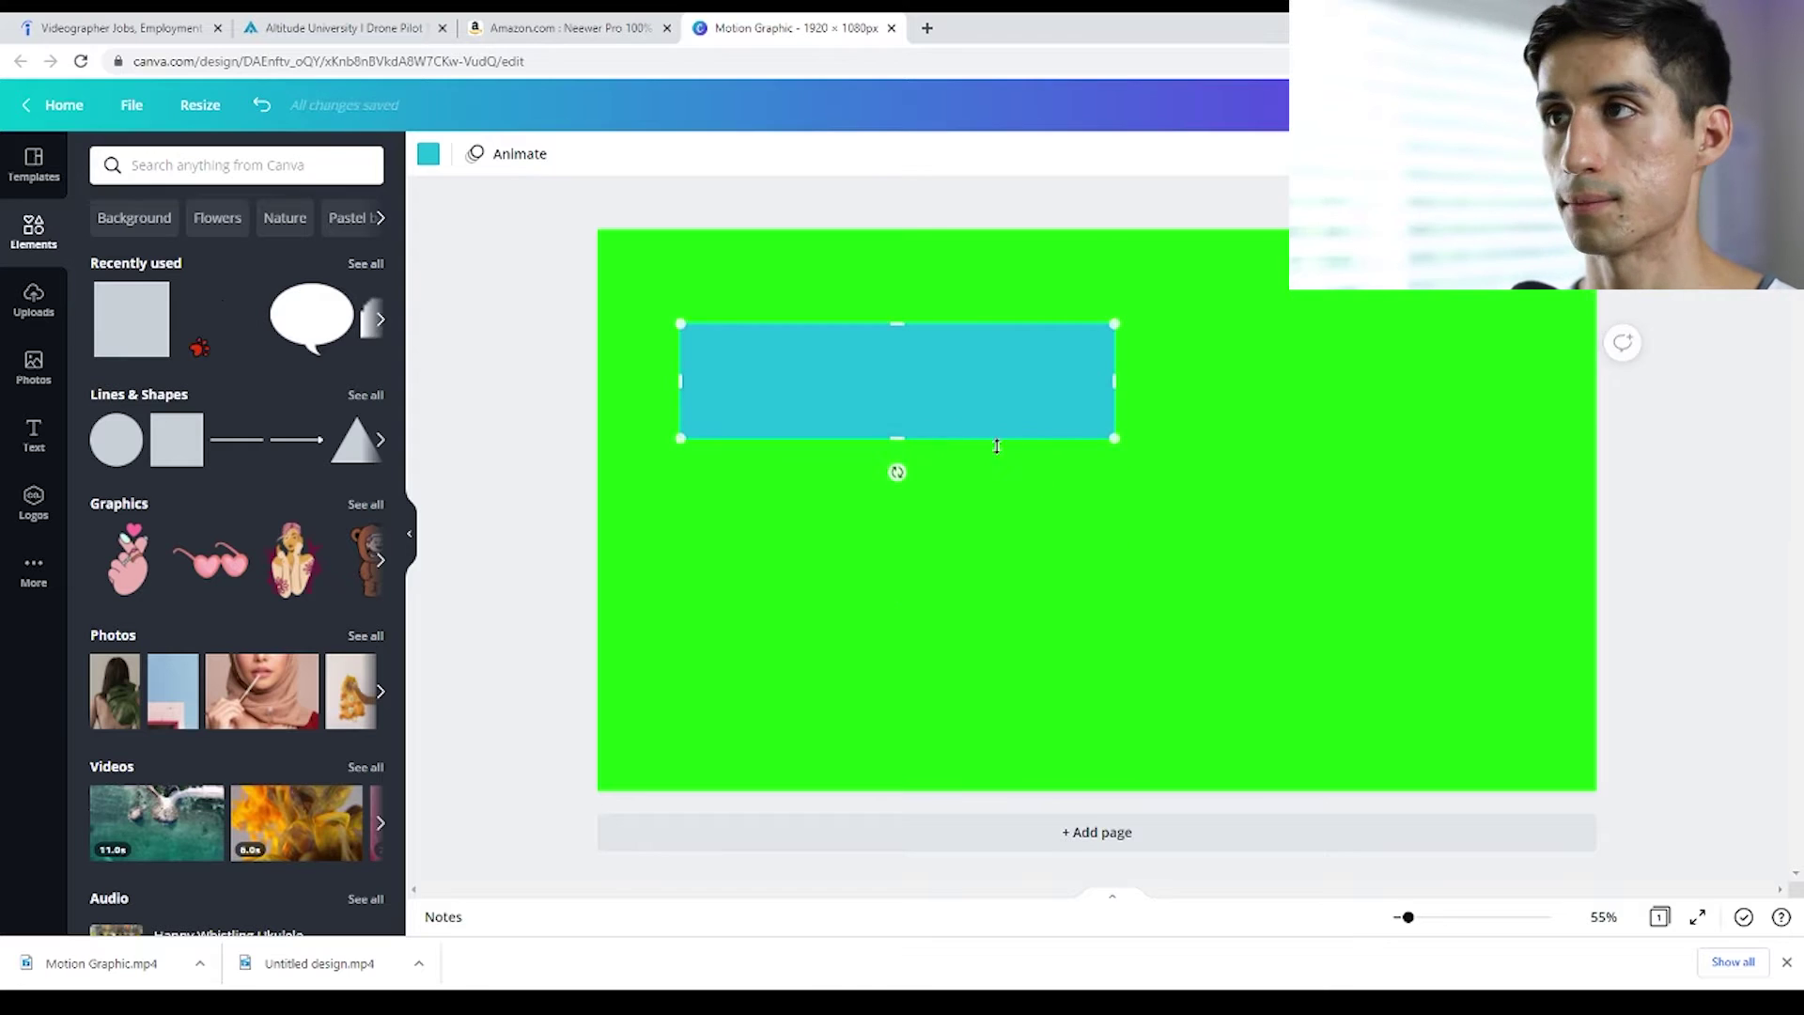
# - Add a heading reading 'How To Make', place it on the banner, and duplicate it
pyautogui.click(35, 459)
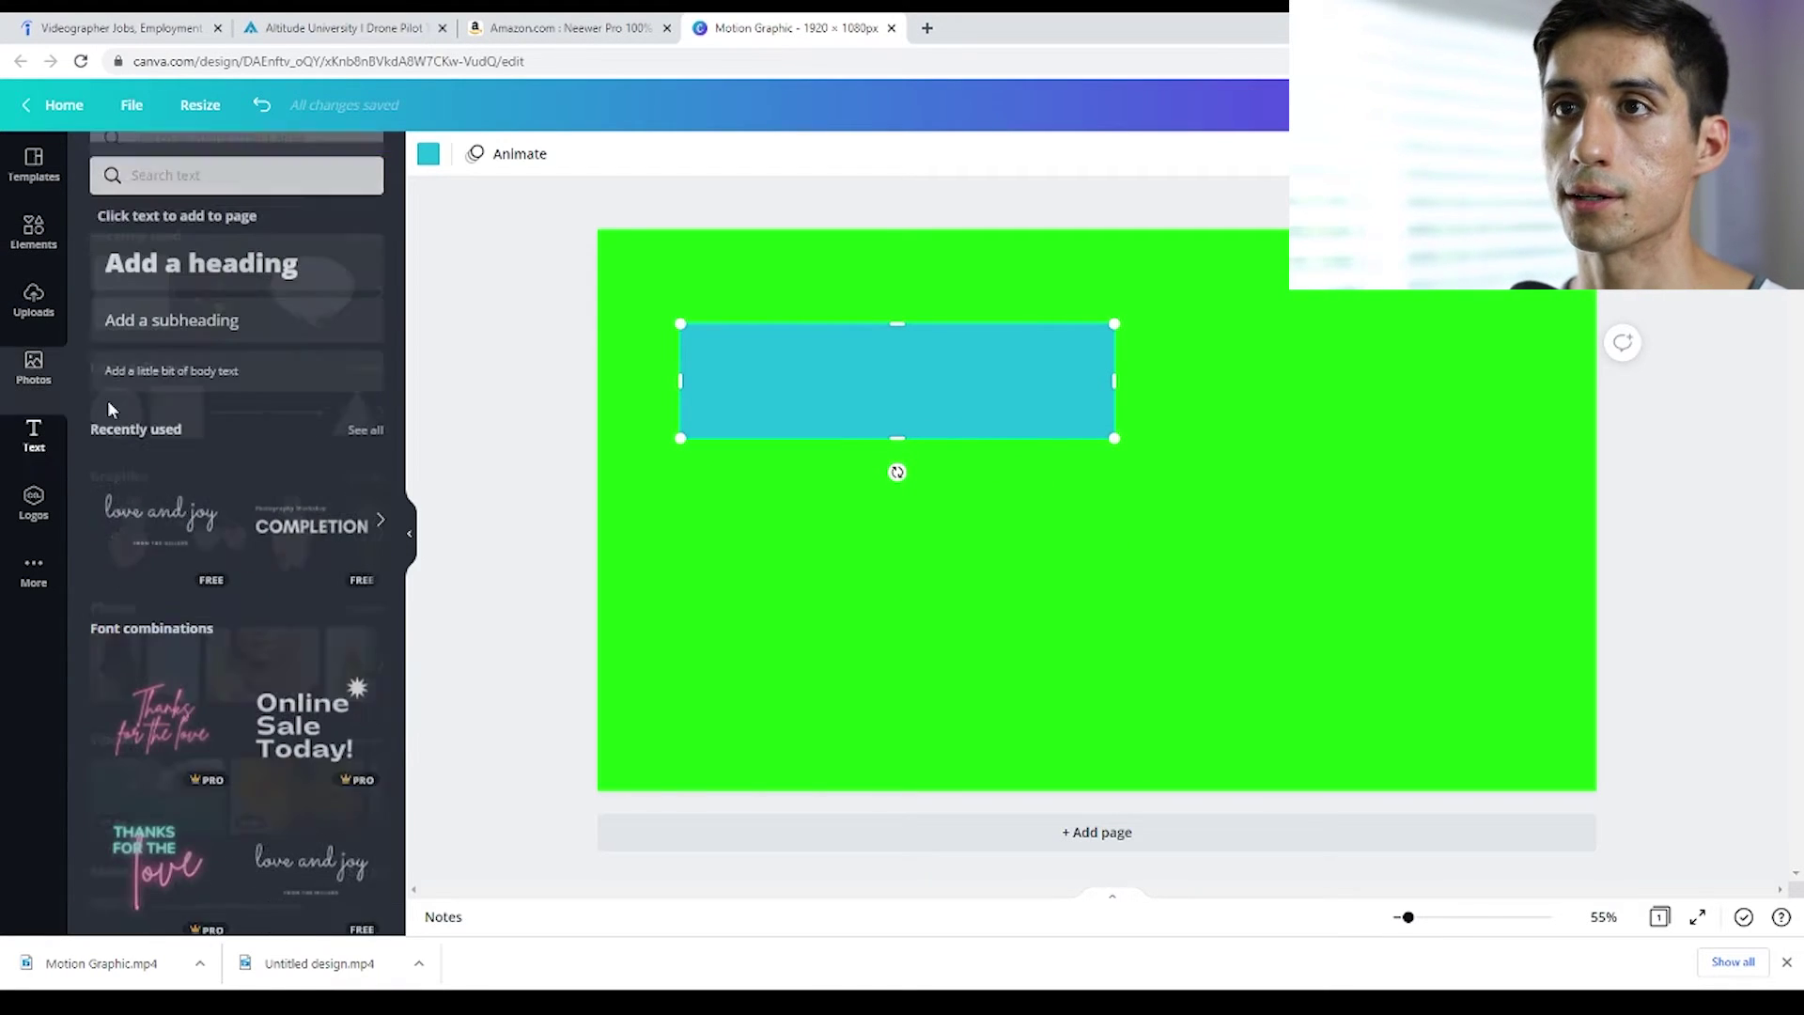
pyautogui.click(153, 253)
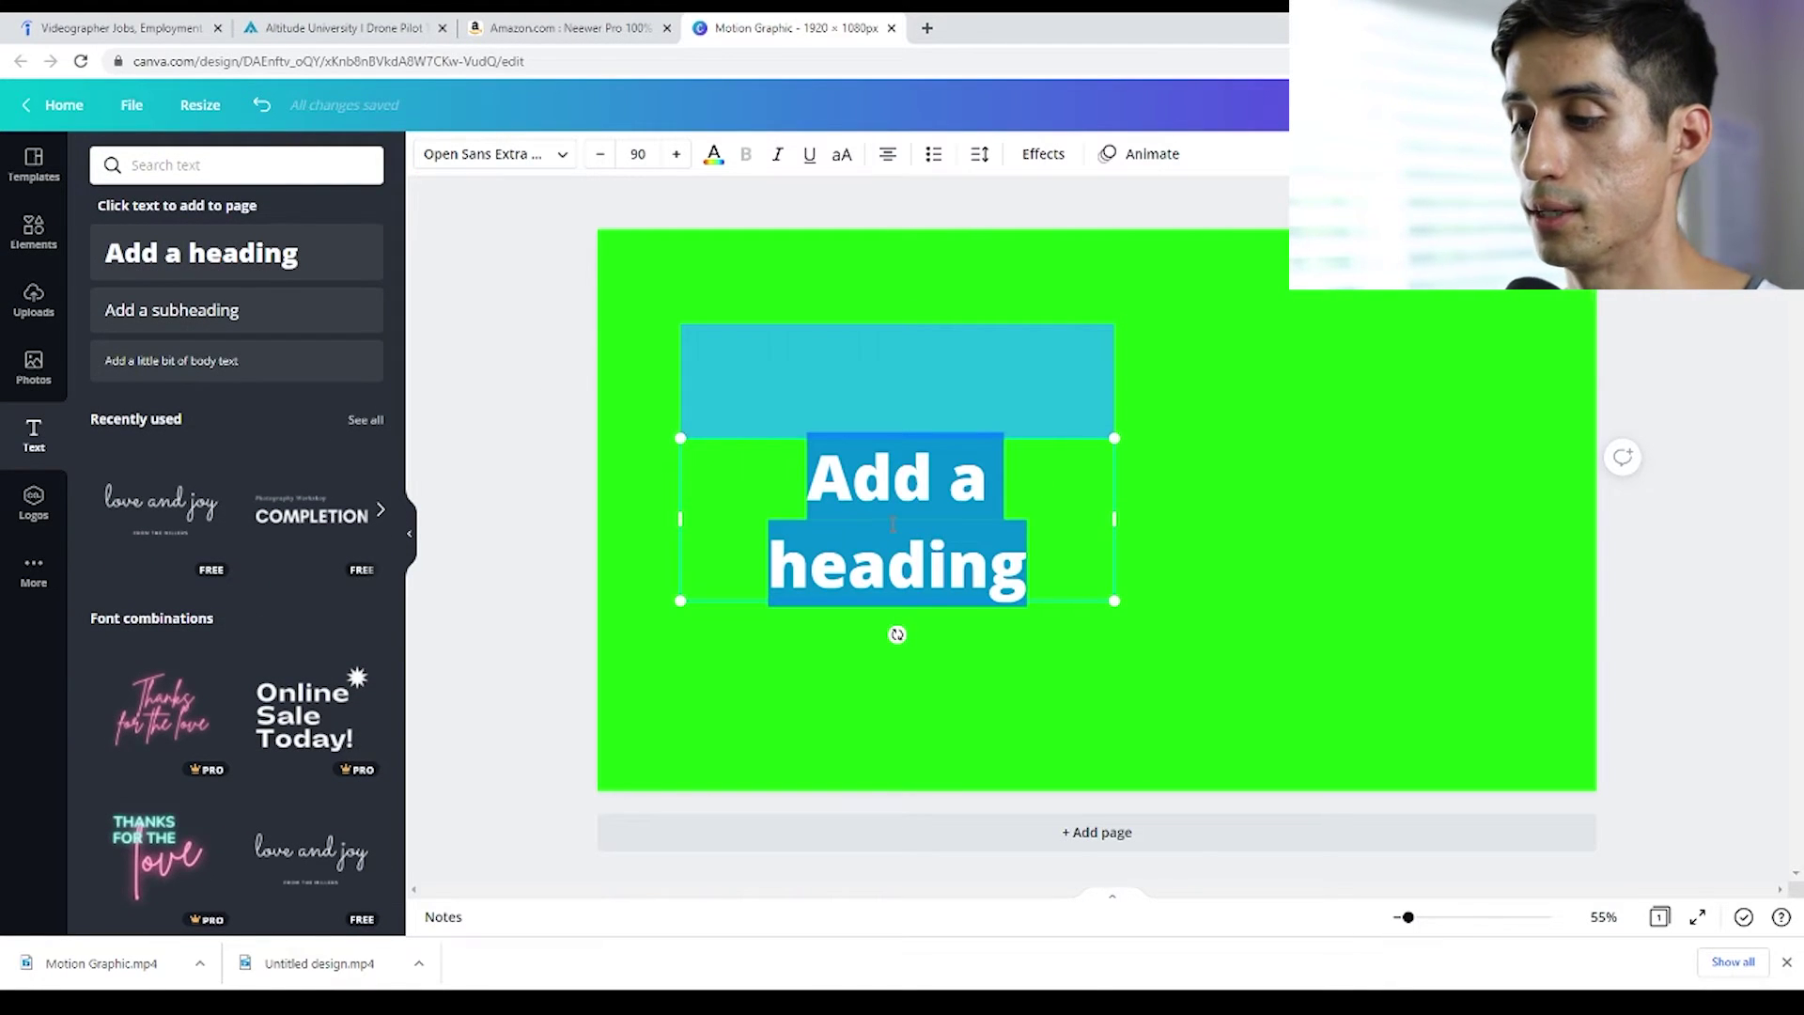
pyautogui.write('How To m')
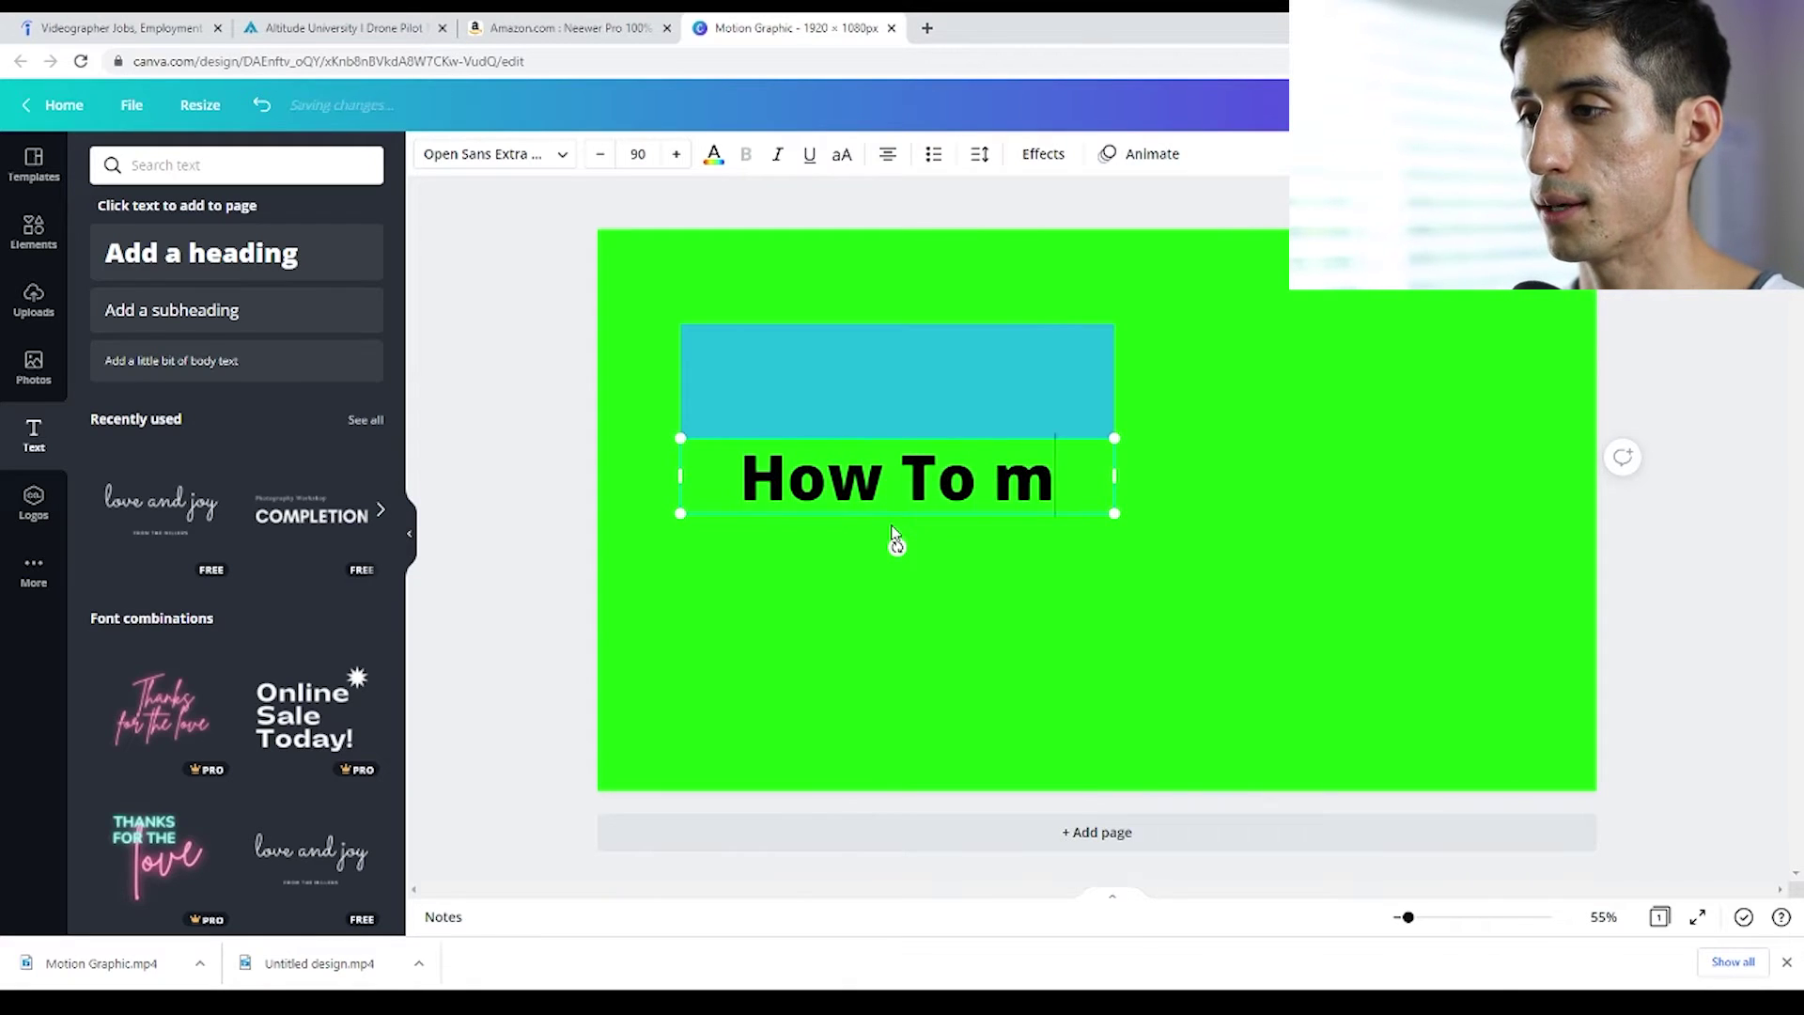
pyautogui.press('BackSpace')
pyautogui.write('Make')
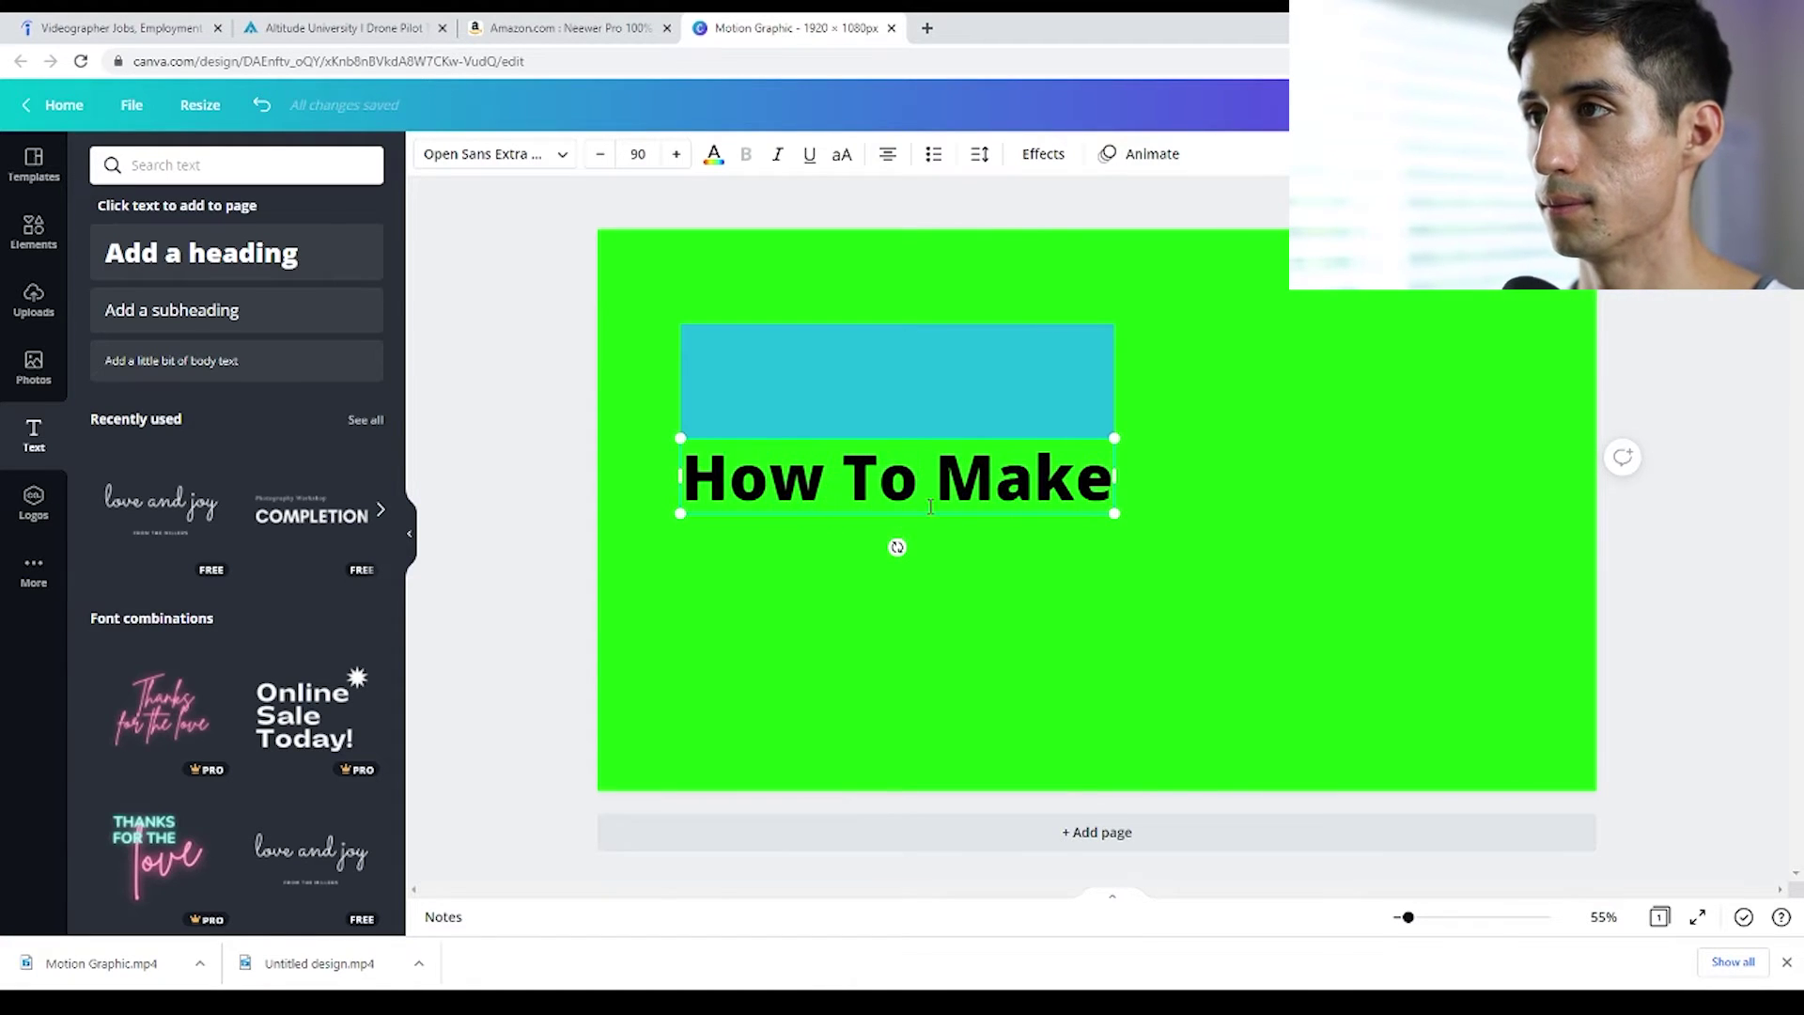
pyautogui.moveTo(926, 515); pyautogui.dragTo(926, 421)
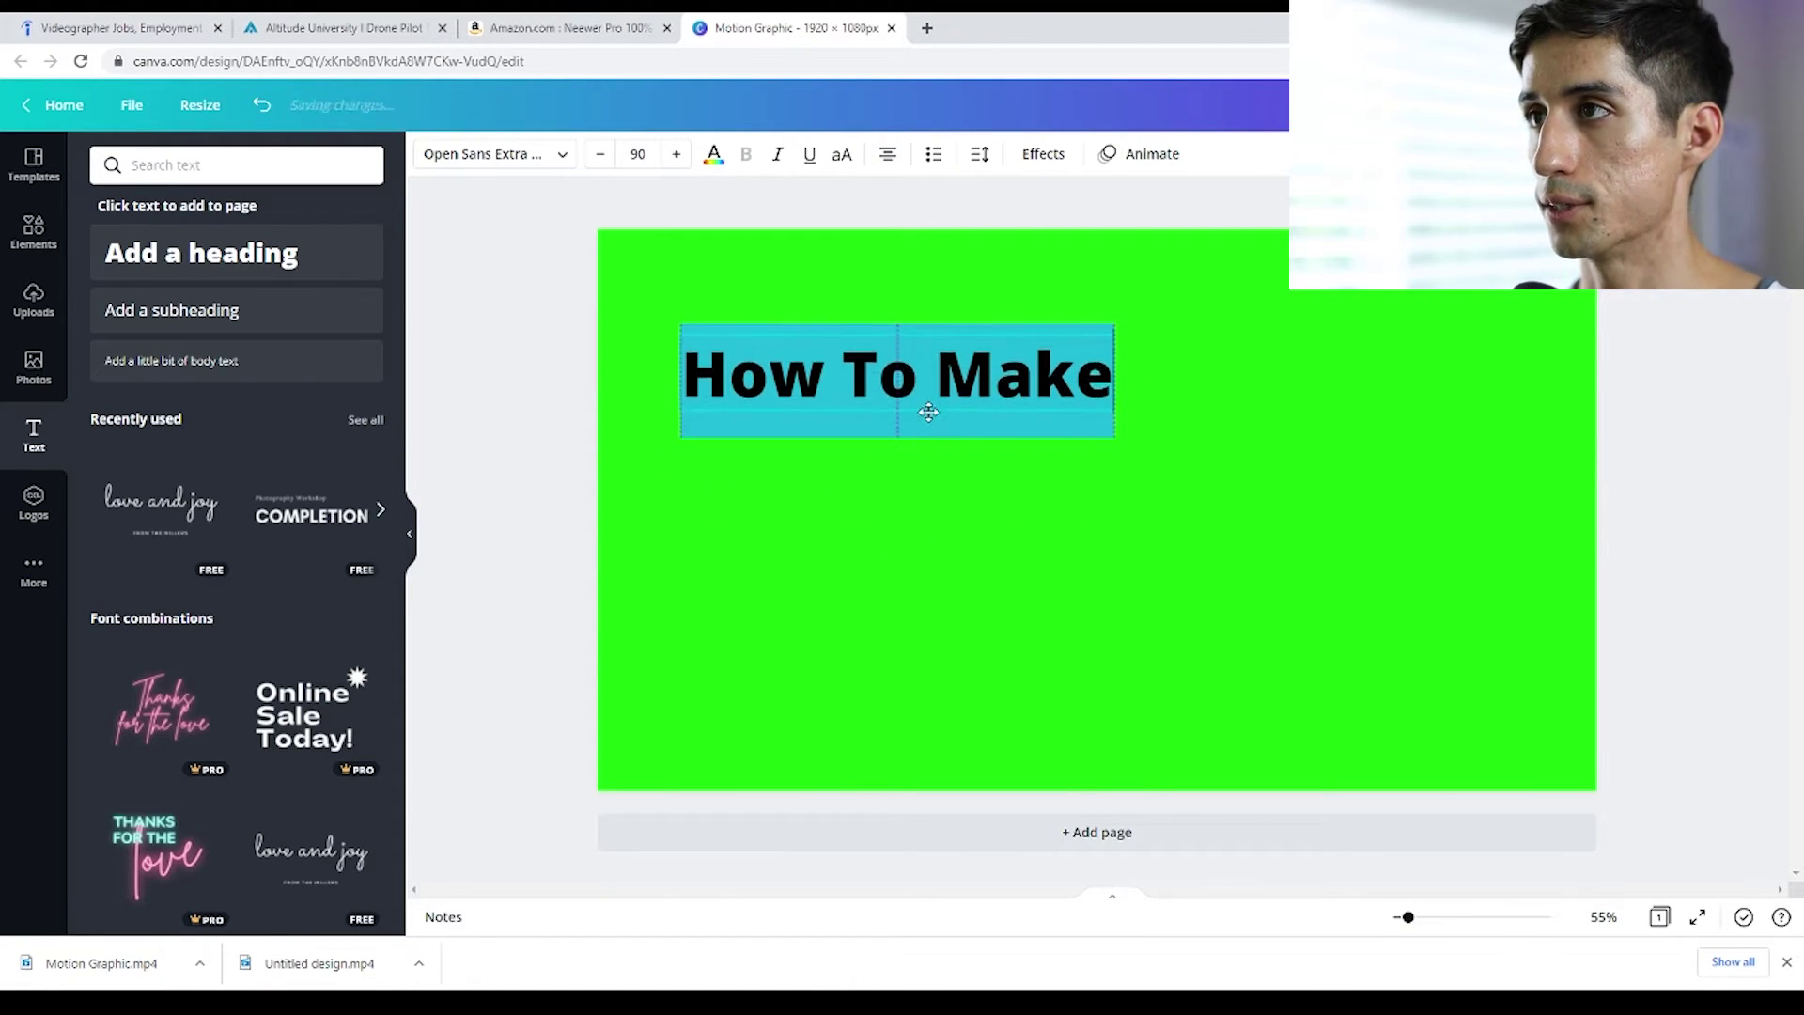
pyautogui.click(961, 485)
pyautogui.click(921, 390)
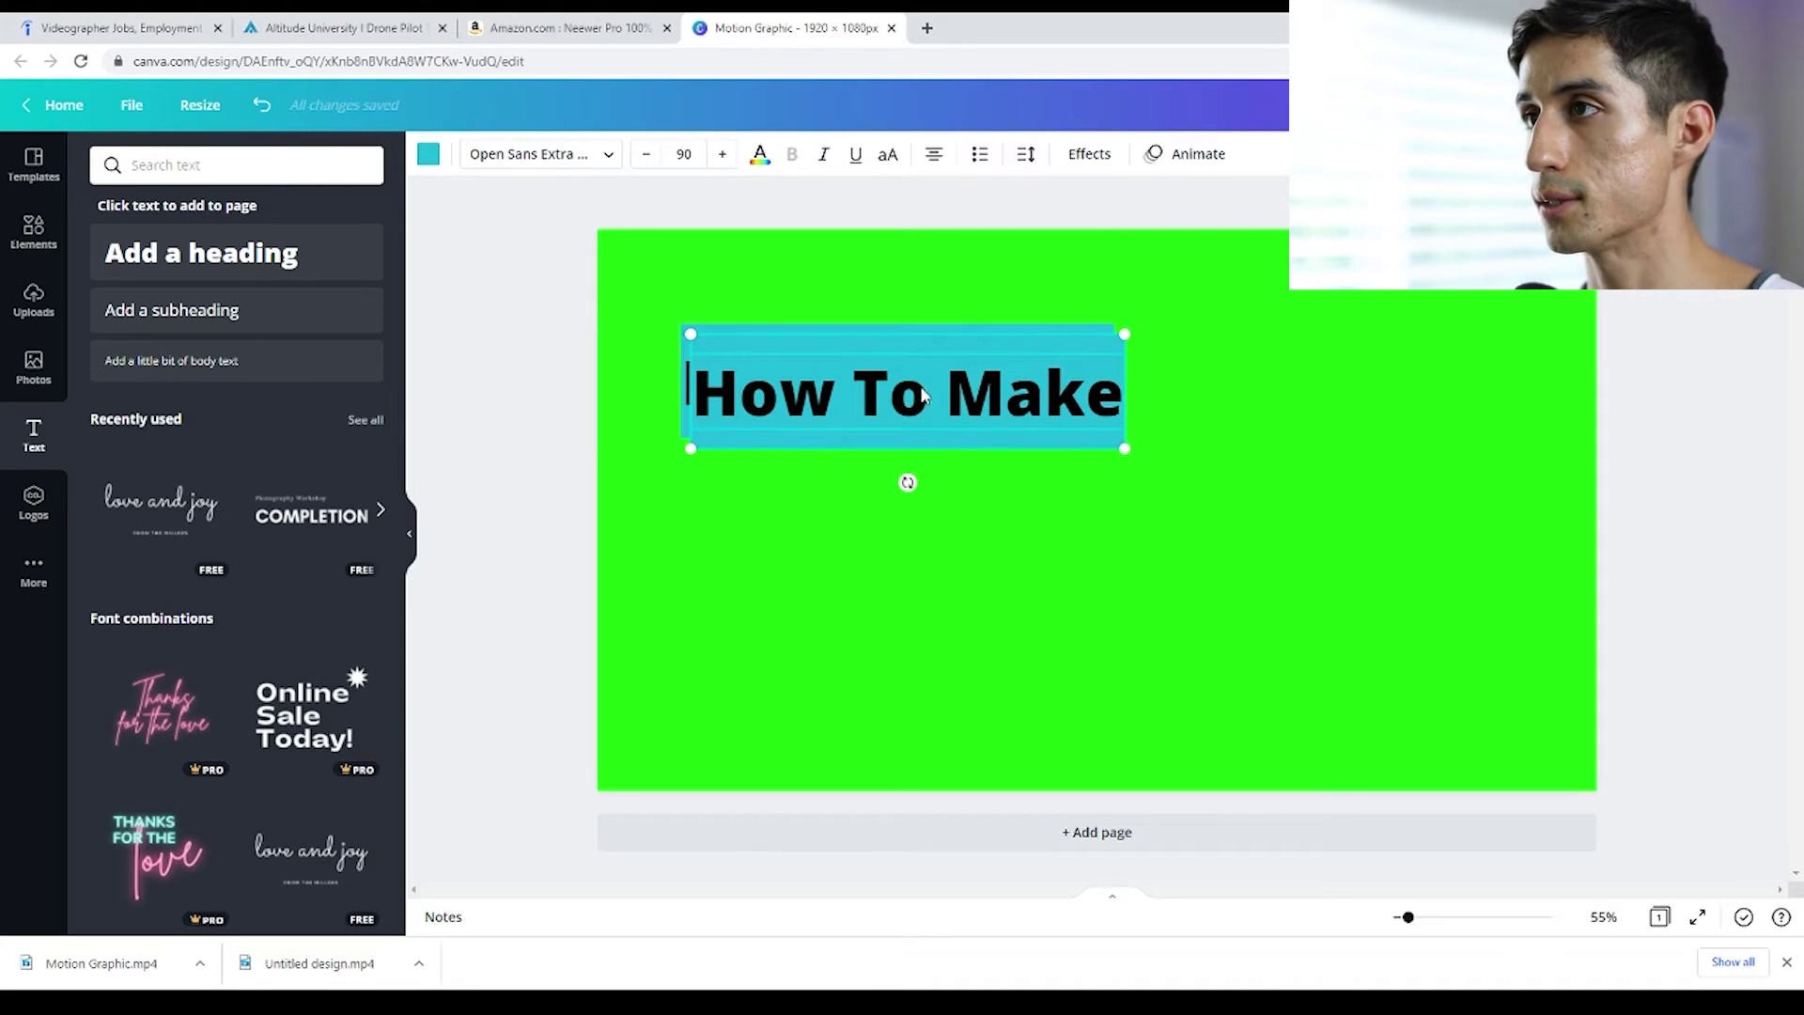
pyautogui.hotkey('ctrl', 'd')
# - Move the copy below, retype it as 'Money Online', widen it to one line, and centre it
pyautogui.moveTo(926, 513); pyautogui.dragTo(943, 572)
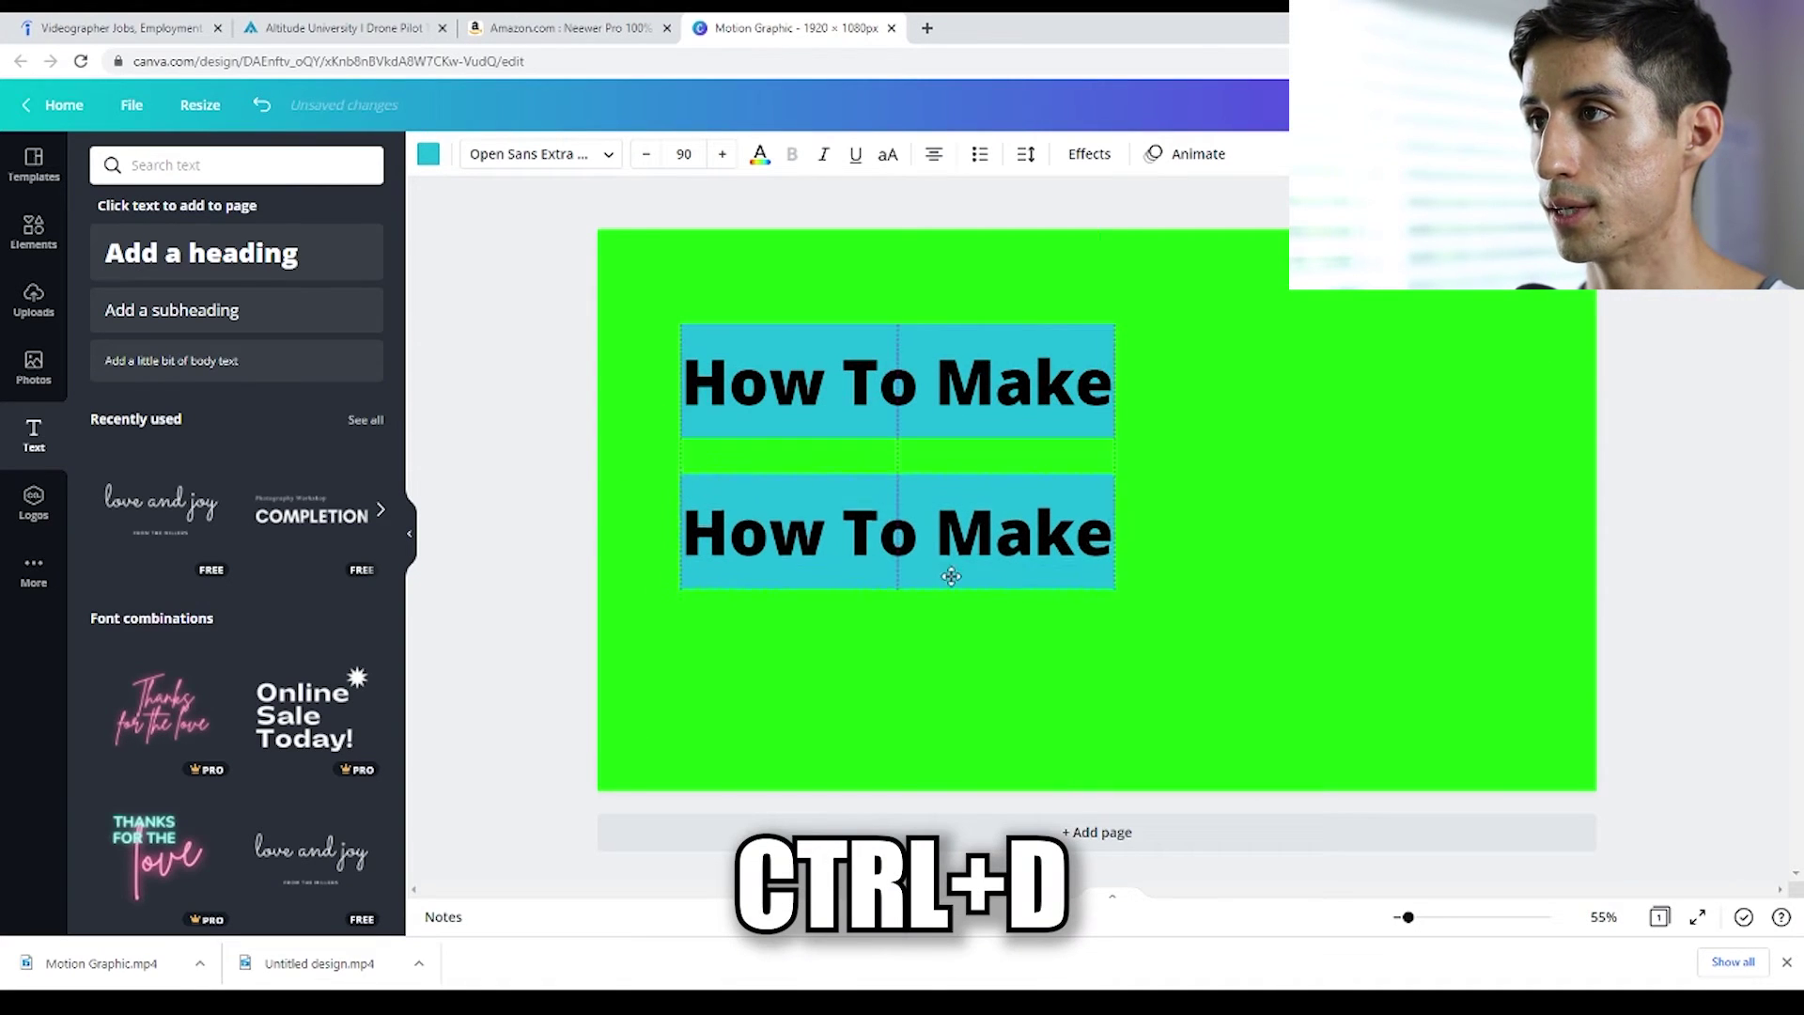
pyautogui.doubleClick(1069, 556)
pyautogui.write('Money Online')
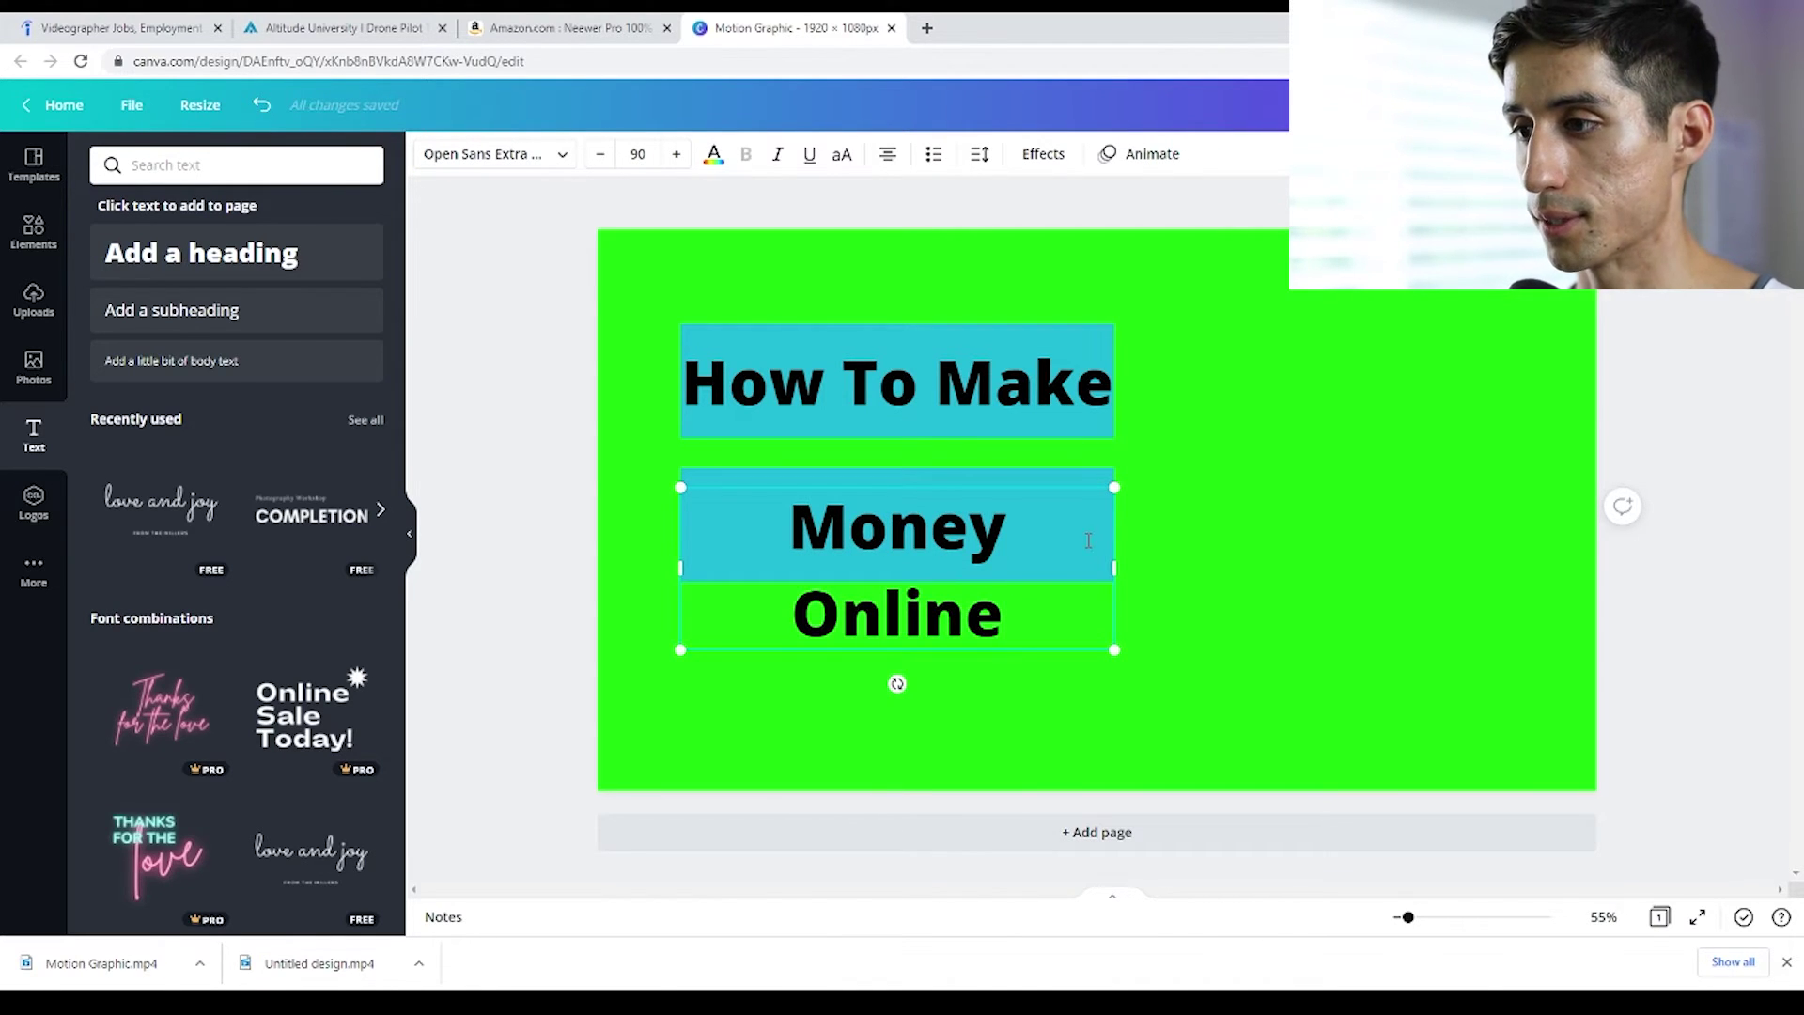
pyautogui.moveTo(1120, 567); pyautogui.dragTo(1156, 533)
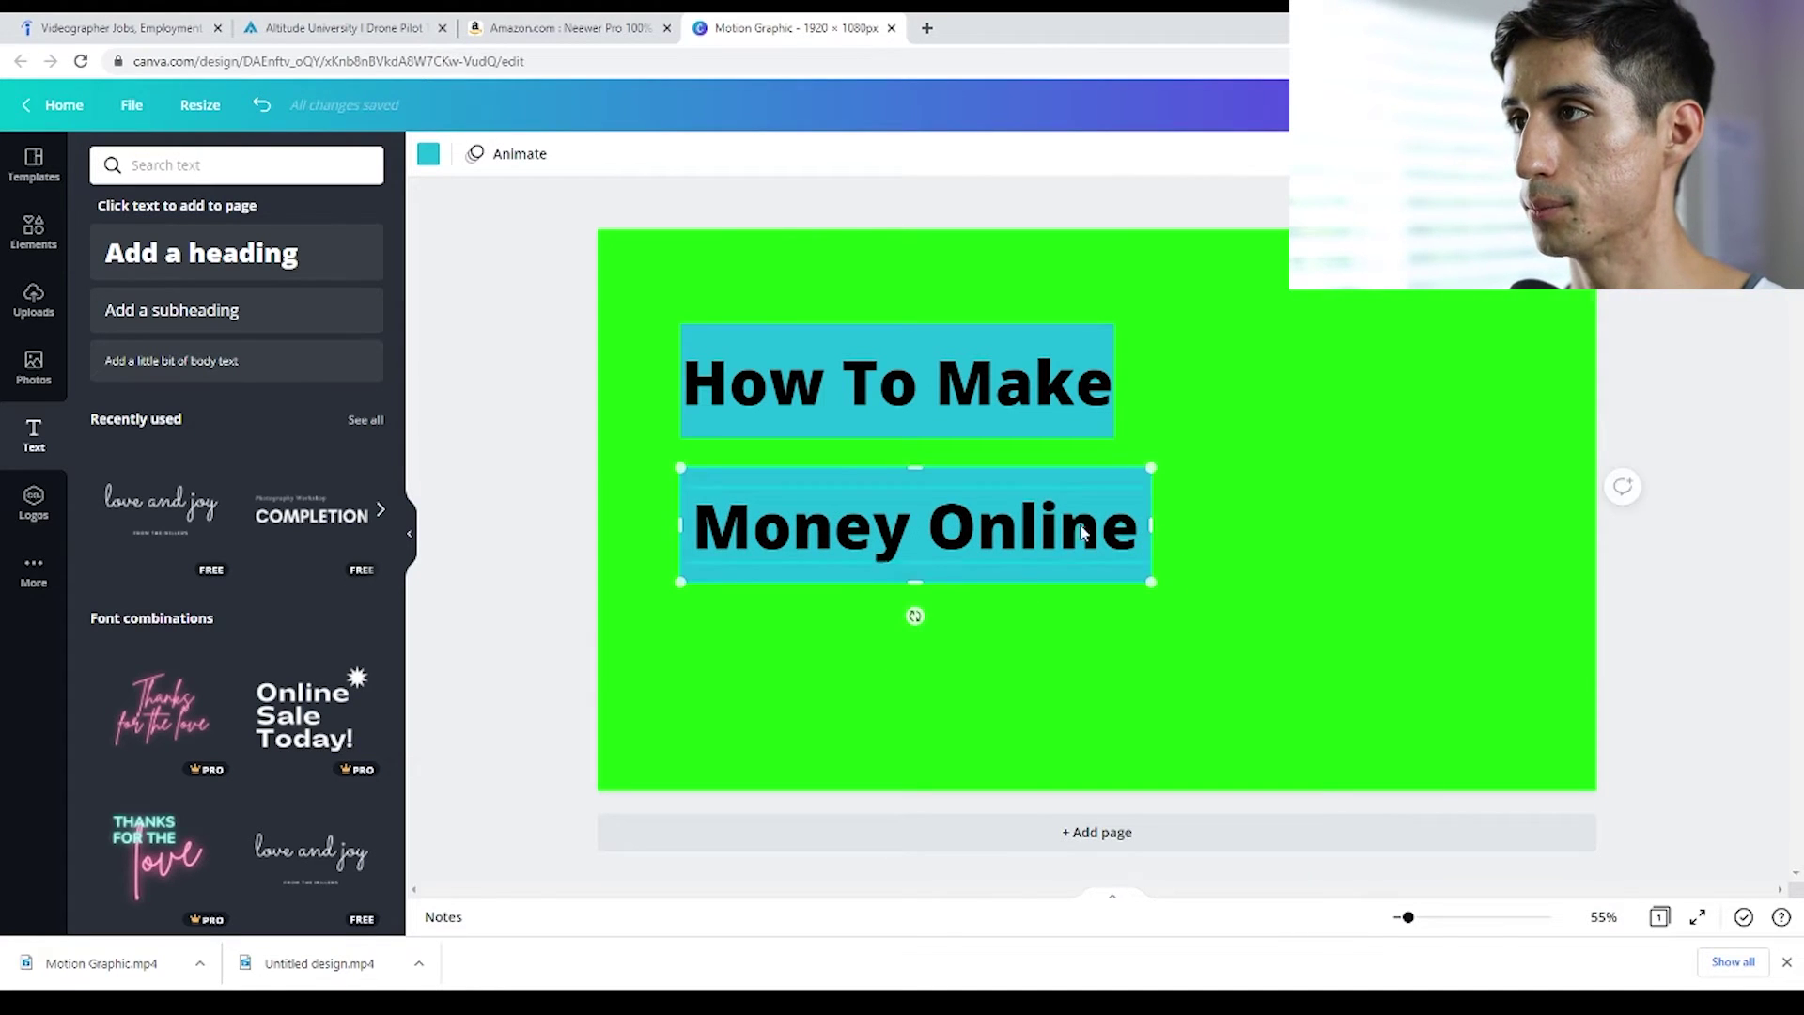
pyautogui.moveTo(947, 523)
pyautogui.mouseDown()
pyautogui.moveTo(907, 519)
pyautogui.moveTo(927, 515)
pyautogui.mouseUp()
pyautogui.click(1089, 641)
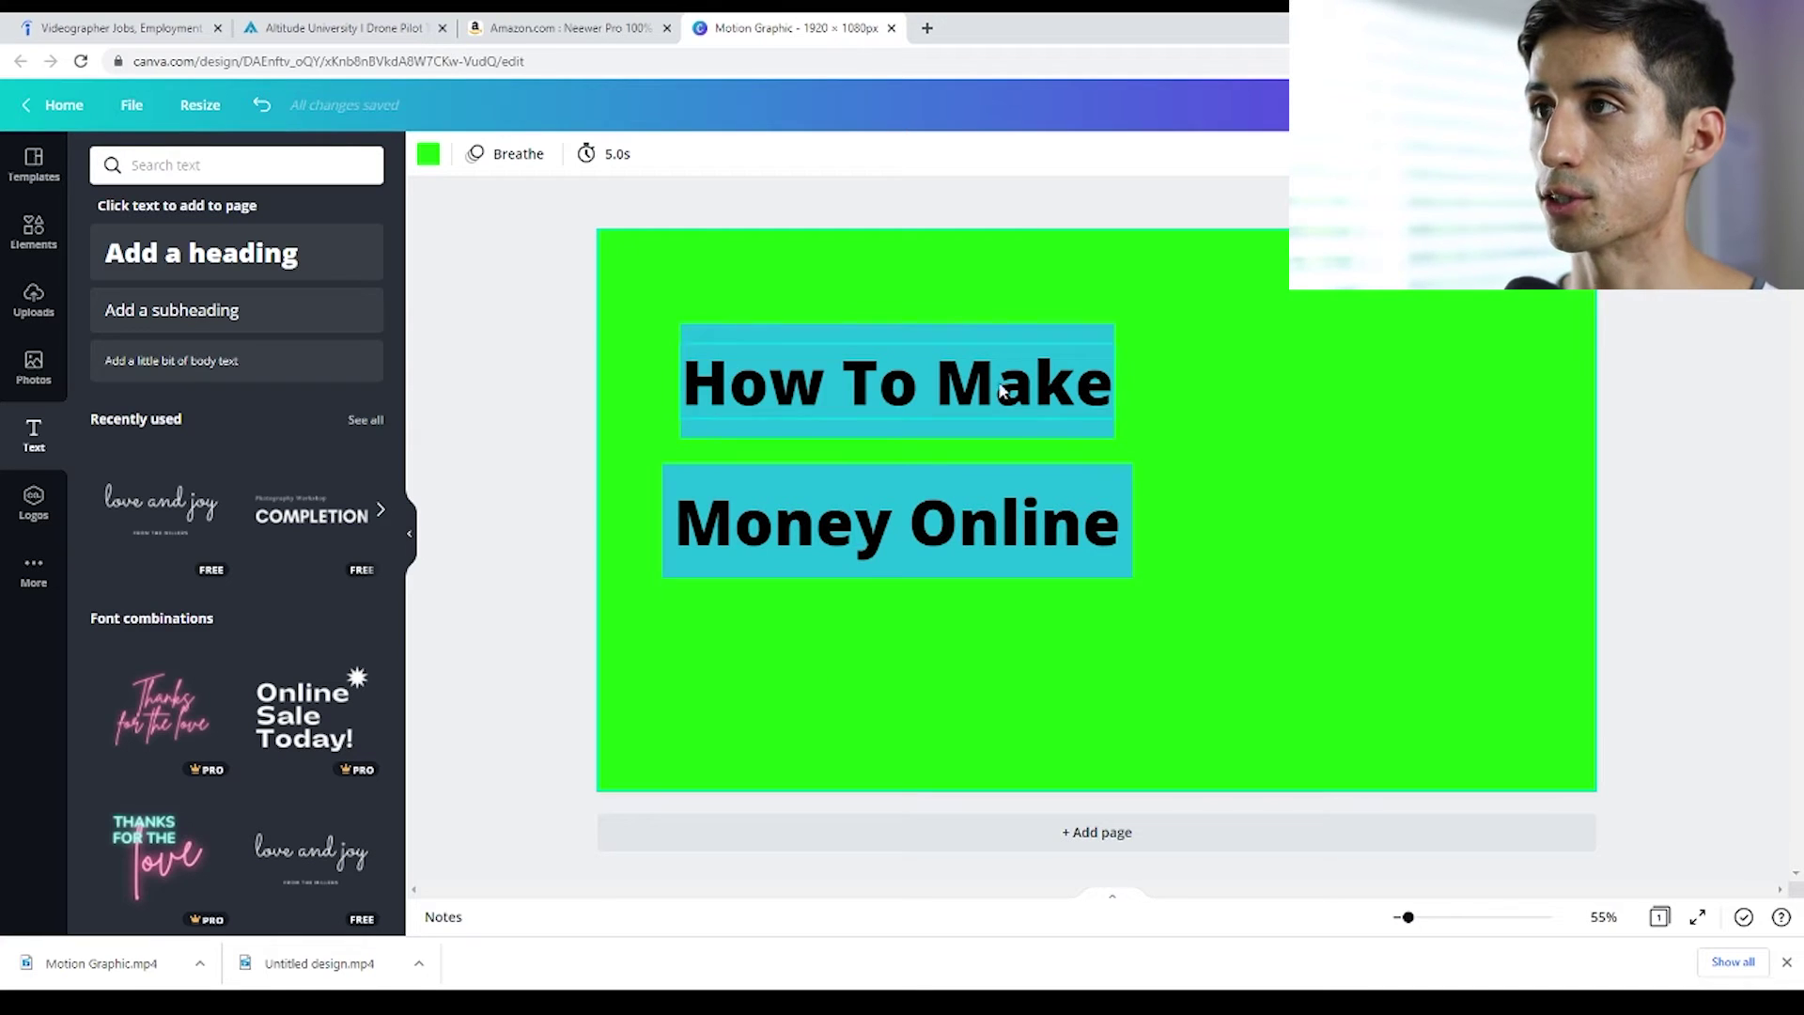
pyautogui.click(517, 160)
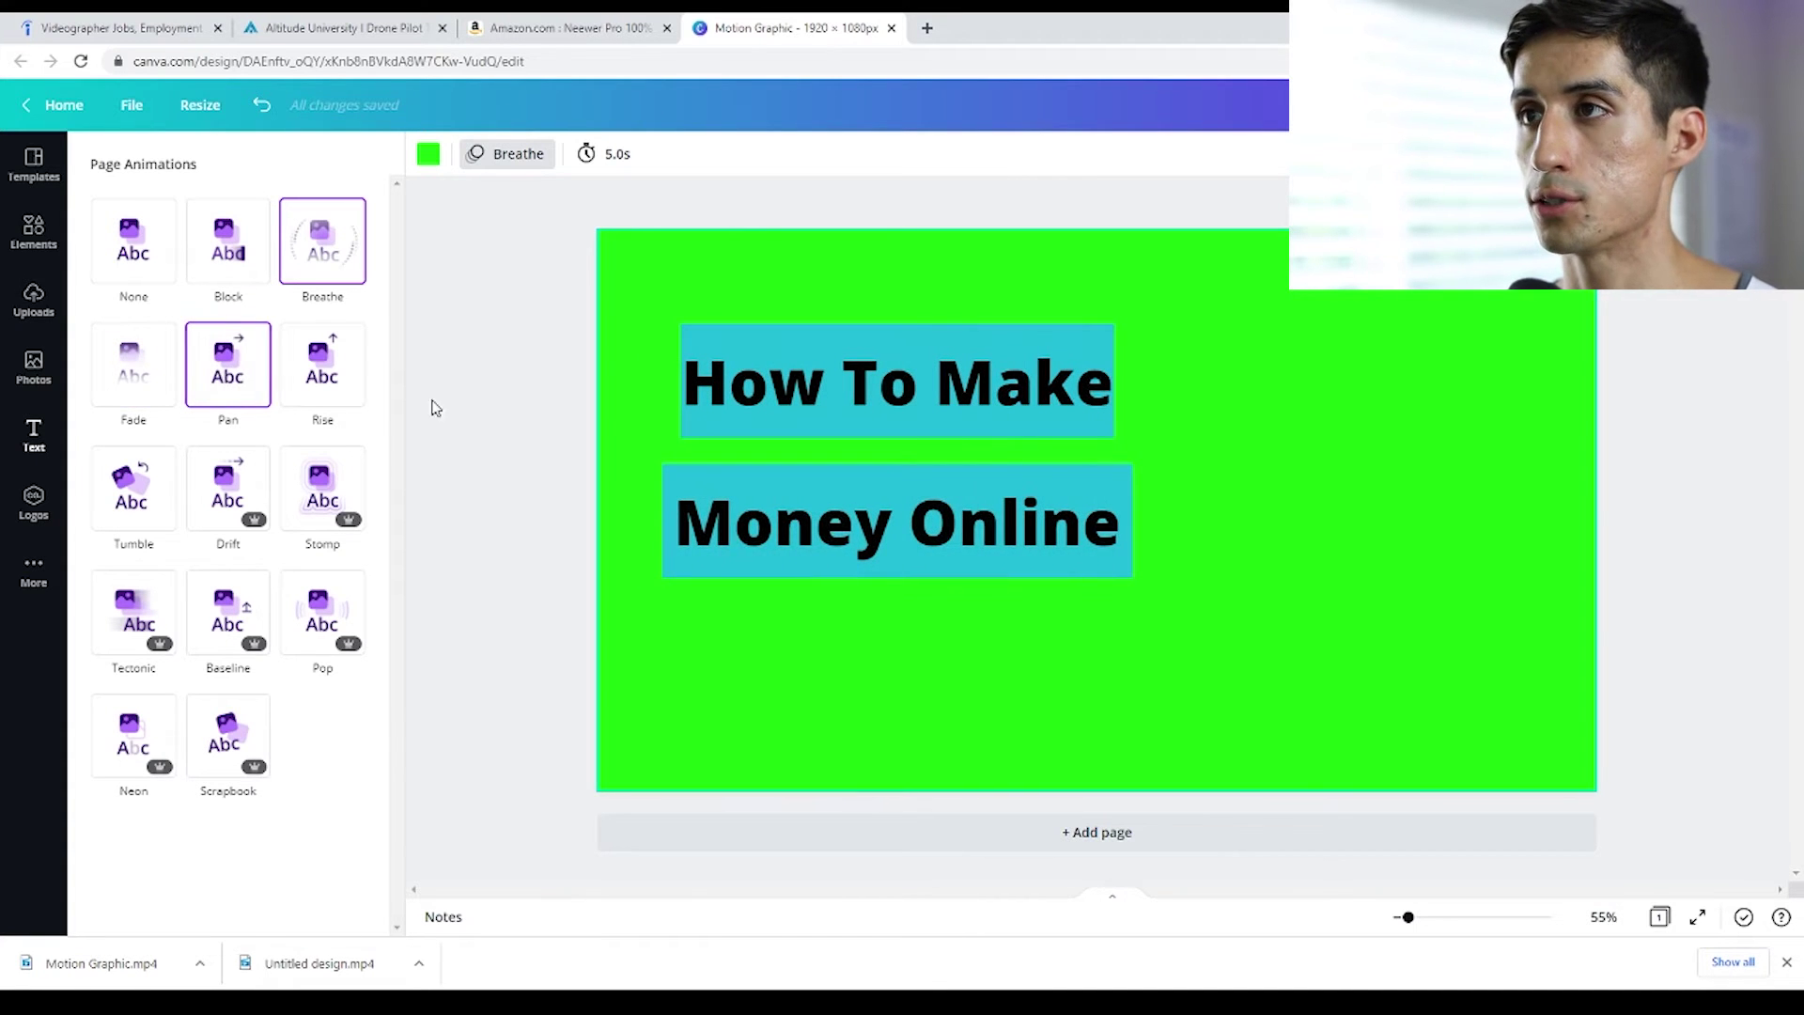
pyautogui.click(489, 414)
pyautogui.click(795, 346)
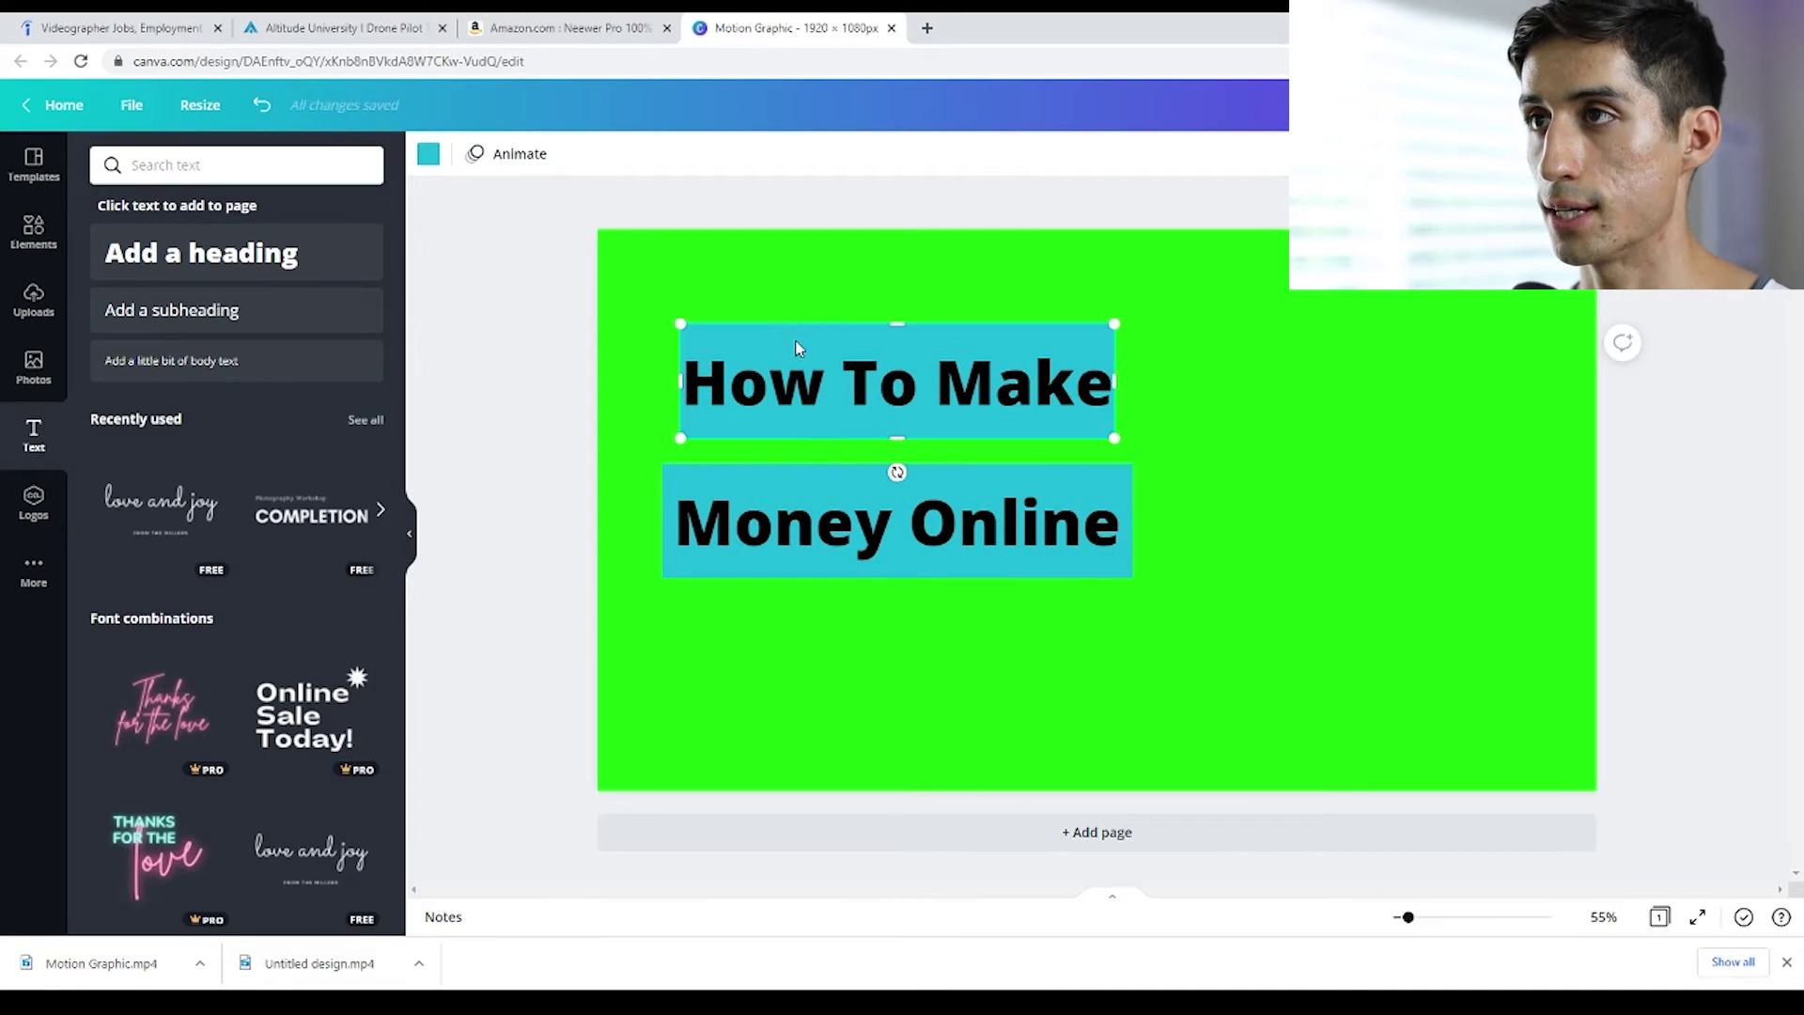
pyautogui.keyDown('shift'); pyautogui.click(701, 475); pyautogui.keyUp('shift')
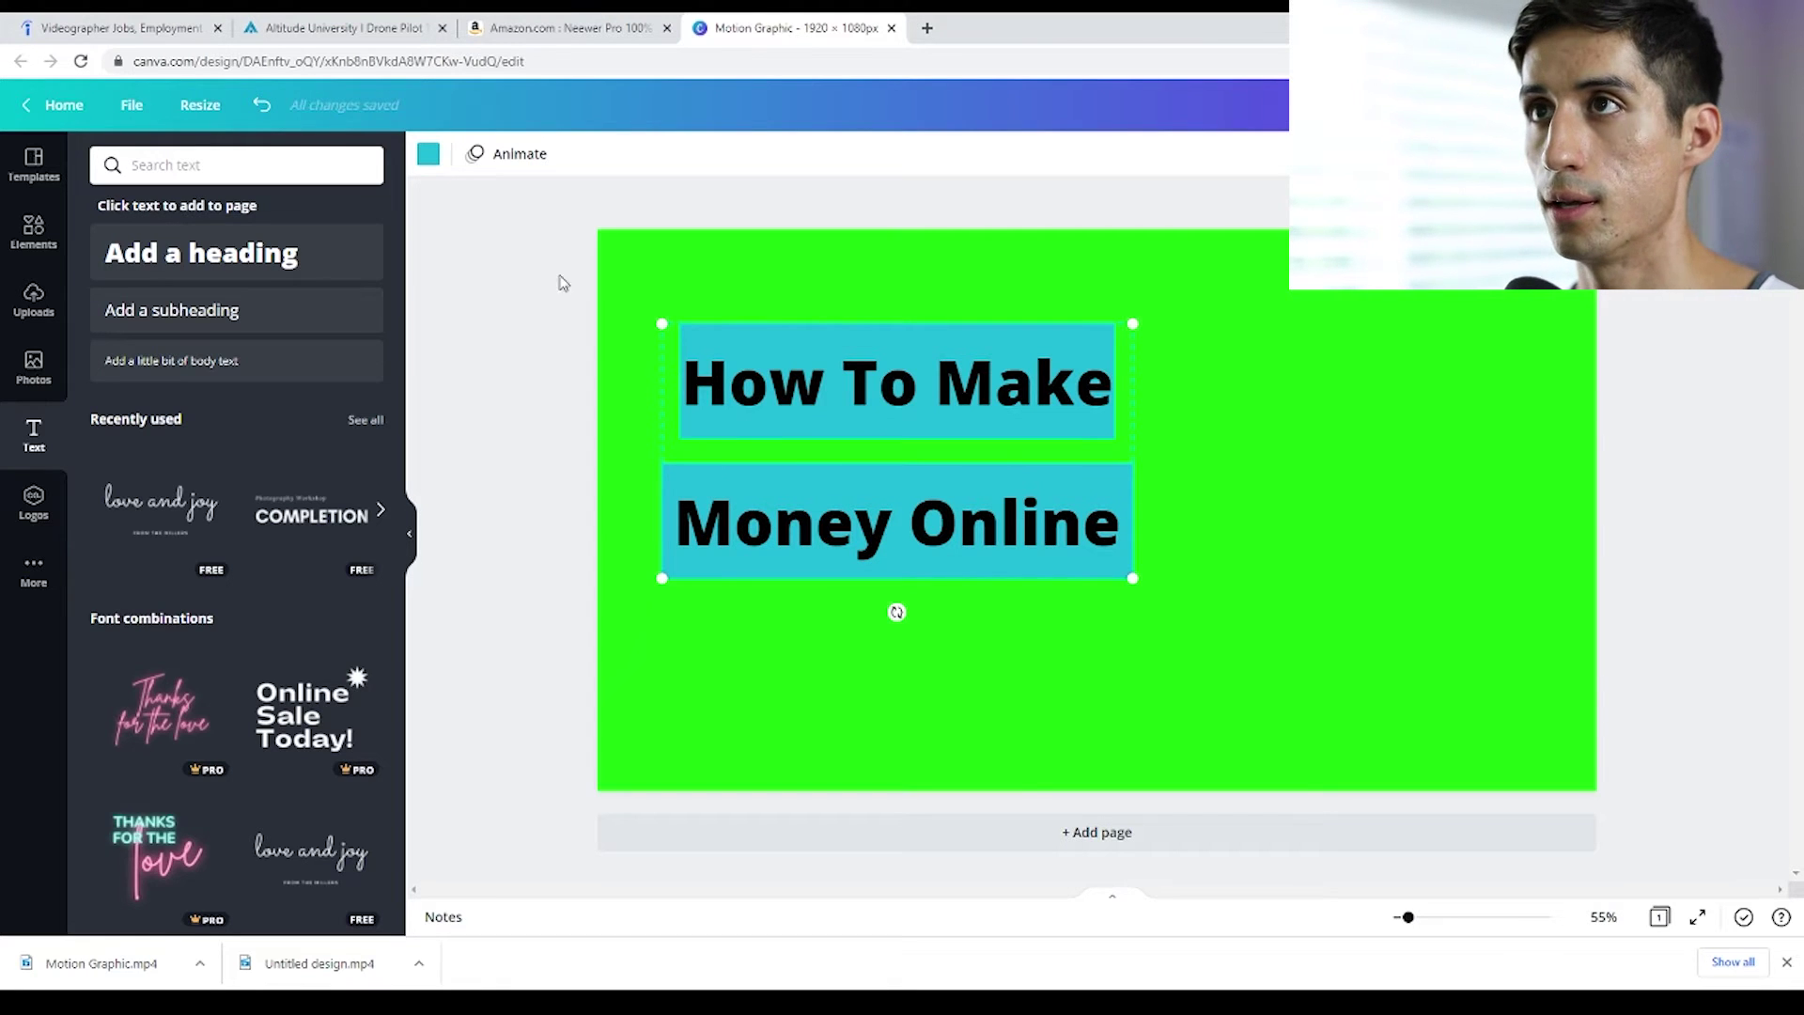
pyautogui.click(424, 148)
pyautogui.click(507, 153)
pyautogui.click(1184, 357)
pyautogui.click(1080, 527)
pyautogui.keyDown('shift'); pyautogui.click(1096, 335); pyautogui.keyUp('shift')
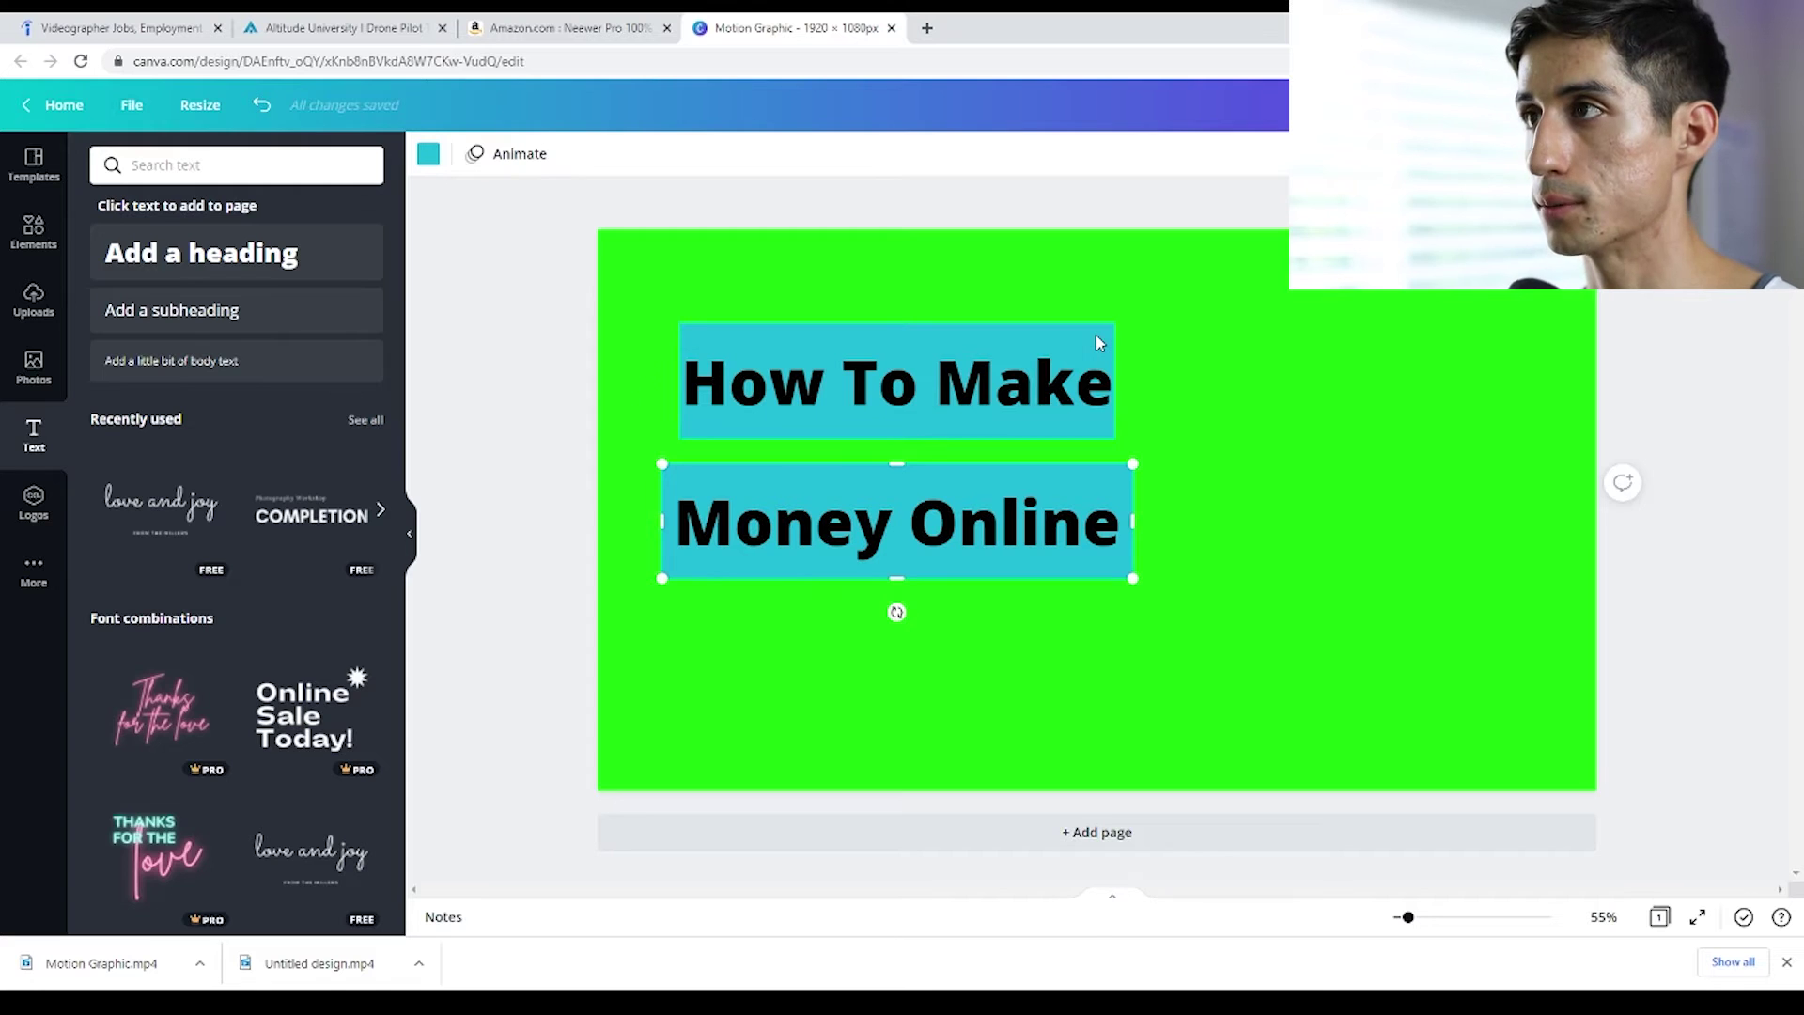
# - Group the two title boxes with Ctrl+G and give the group a Rise animation
pyautogui.hotkey('ctrl', 'g')
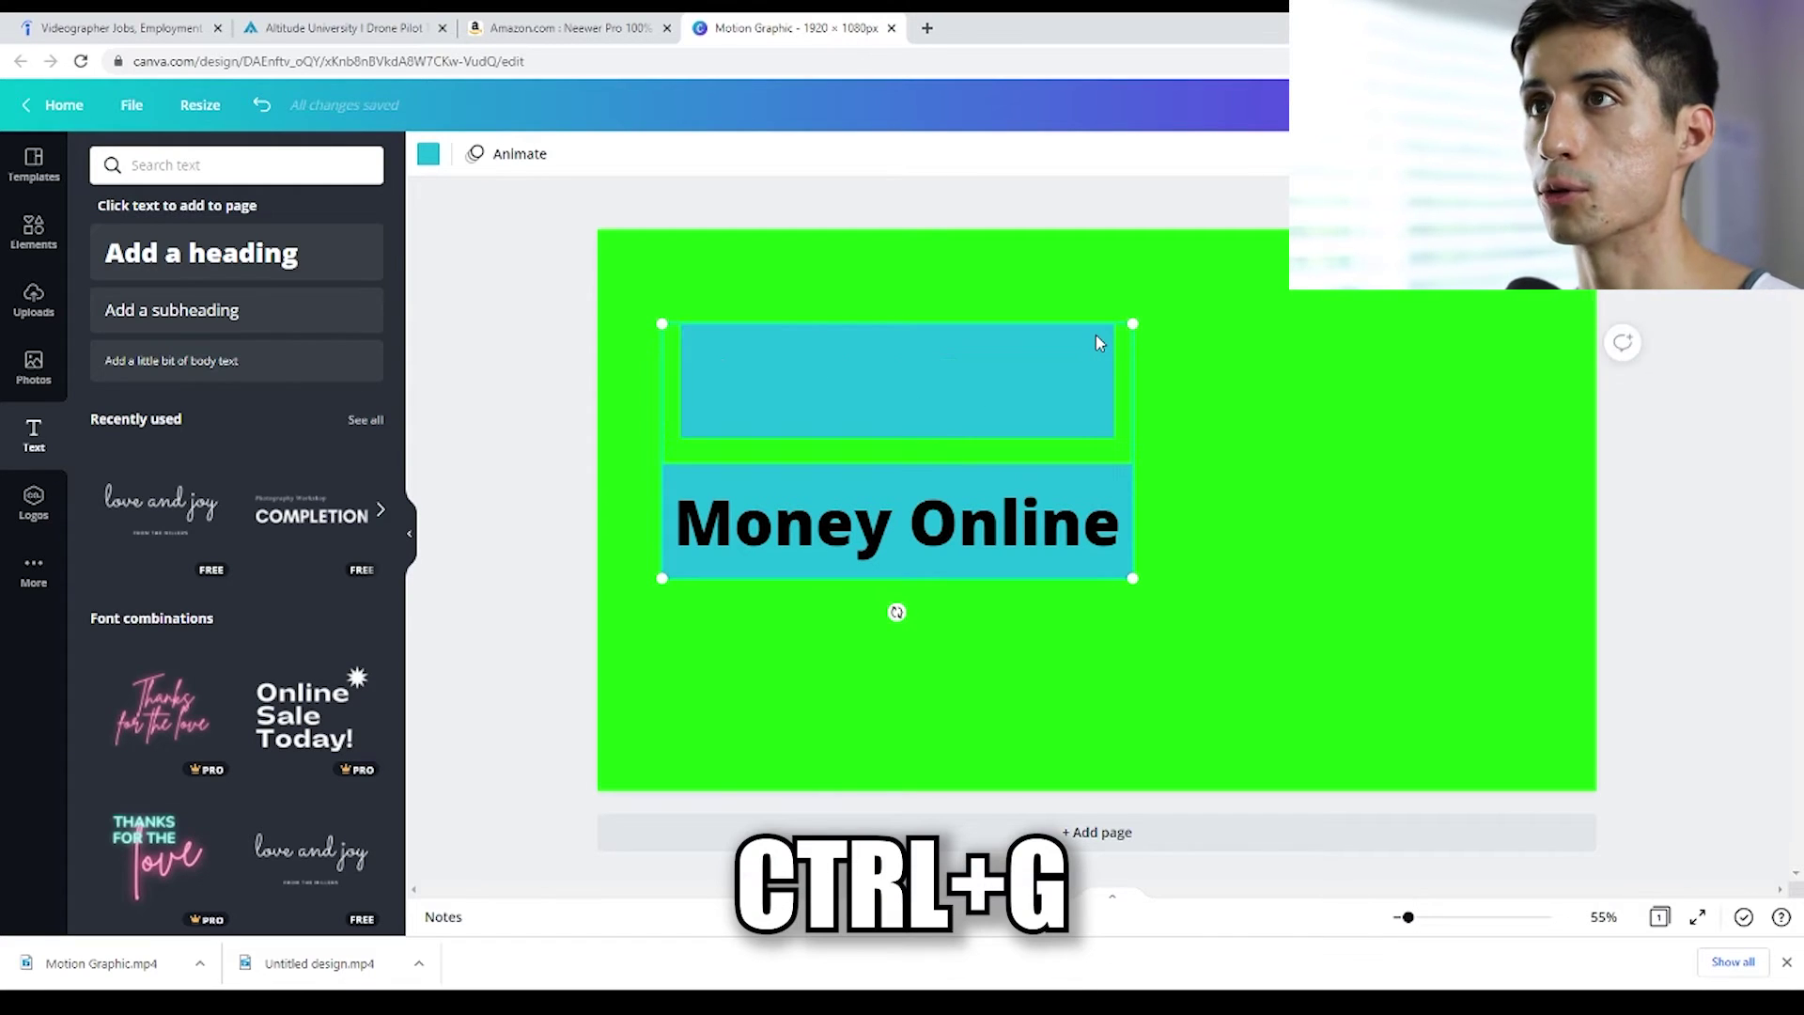
pyautogui.click(1546, 158)
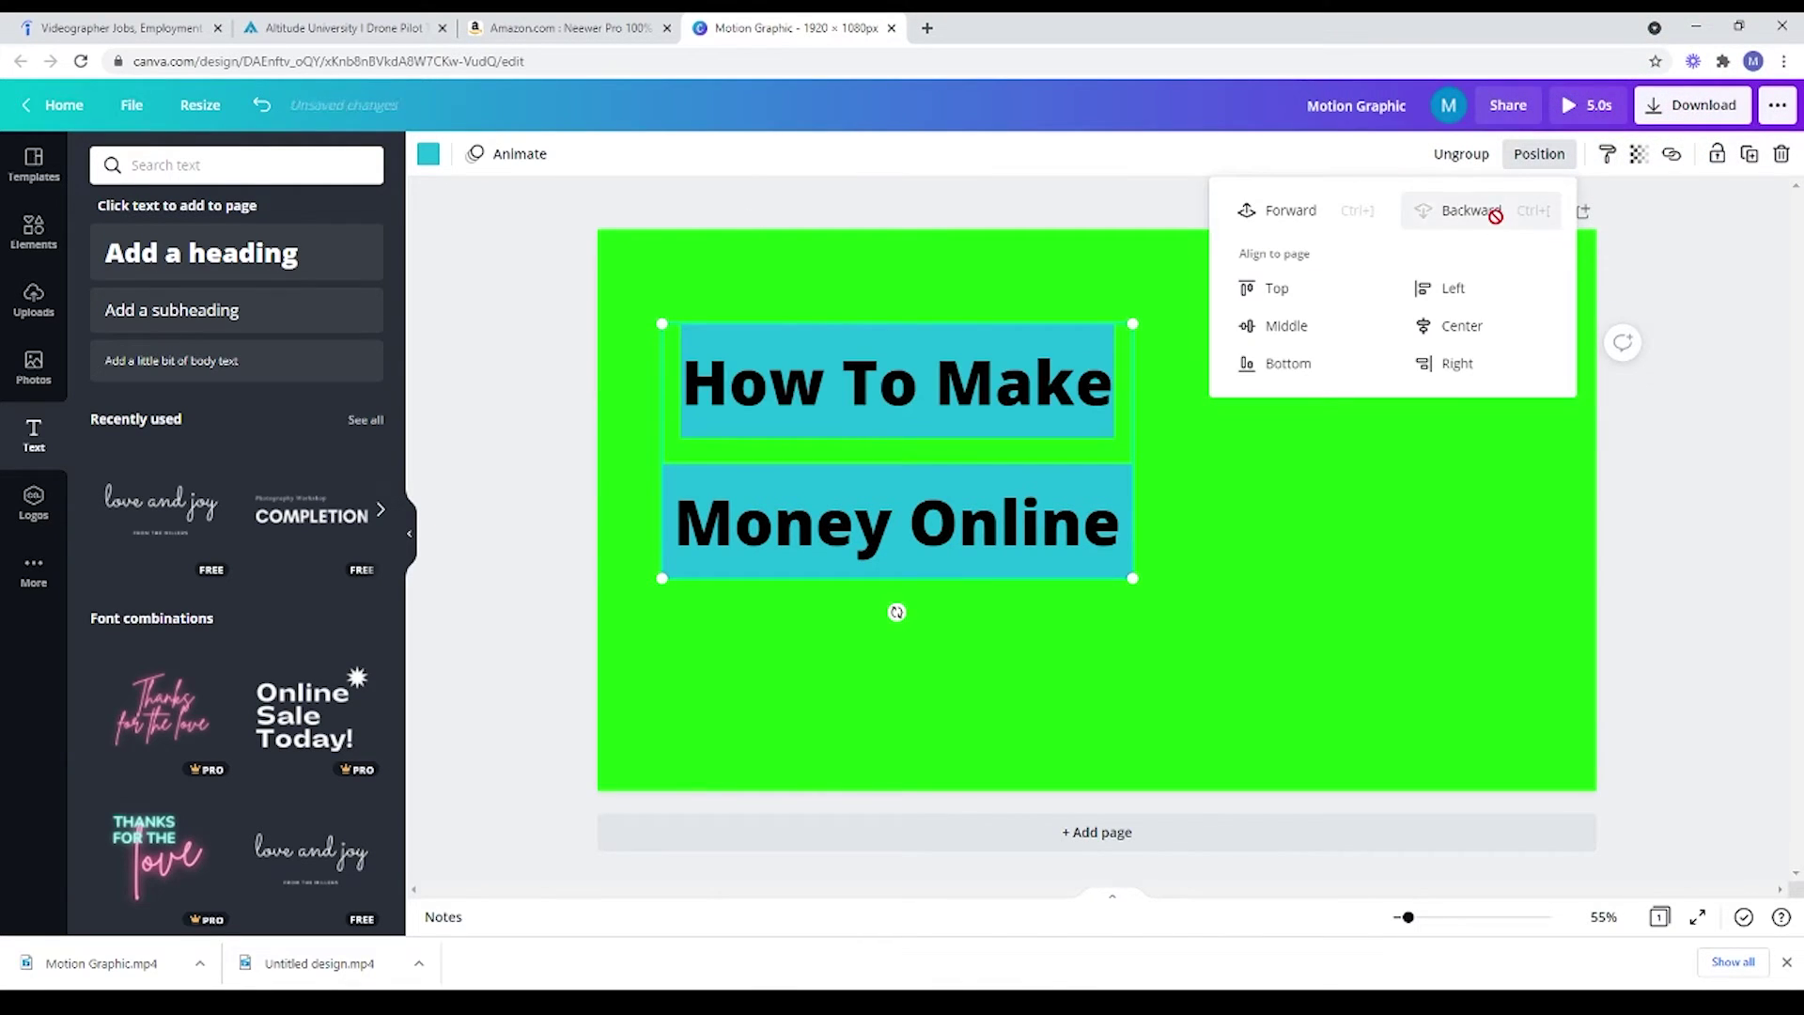
pyautogui.click(648, 208)
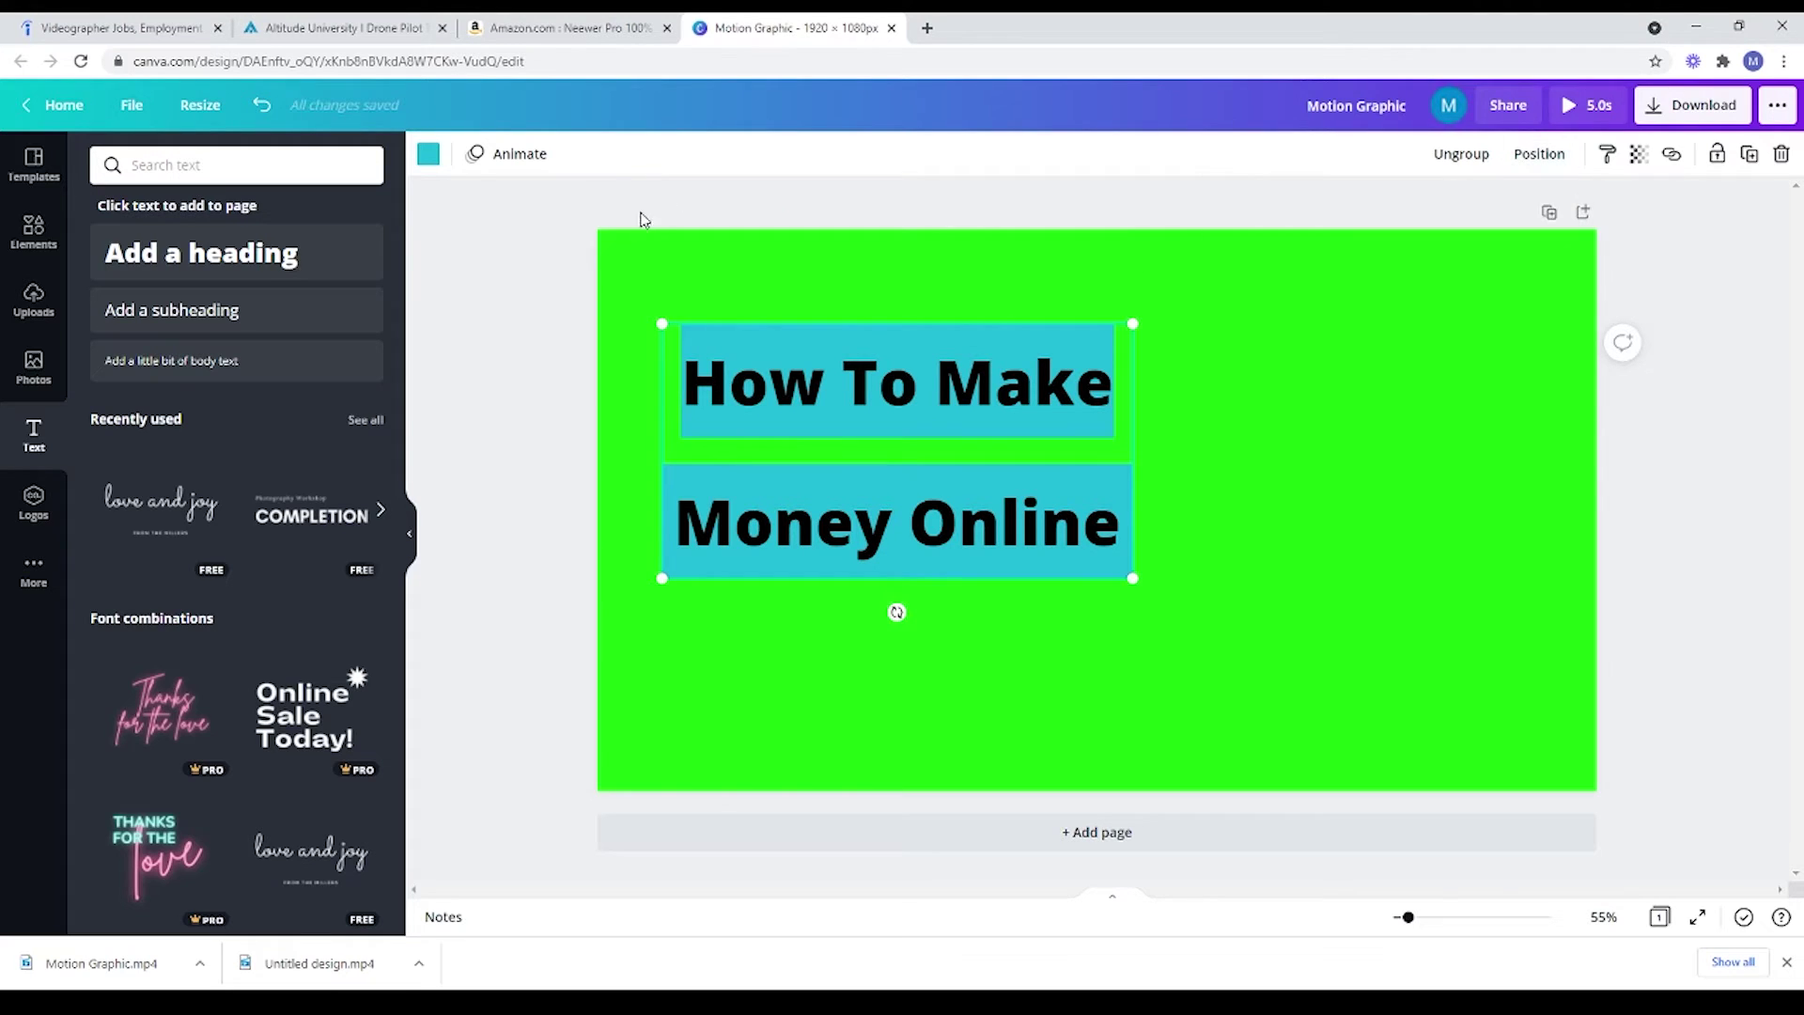
pyautogui.click(519, 155)
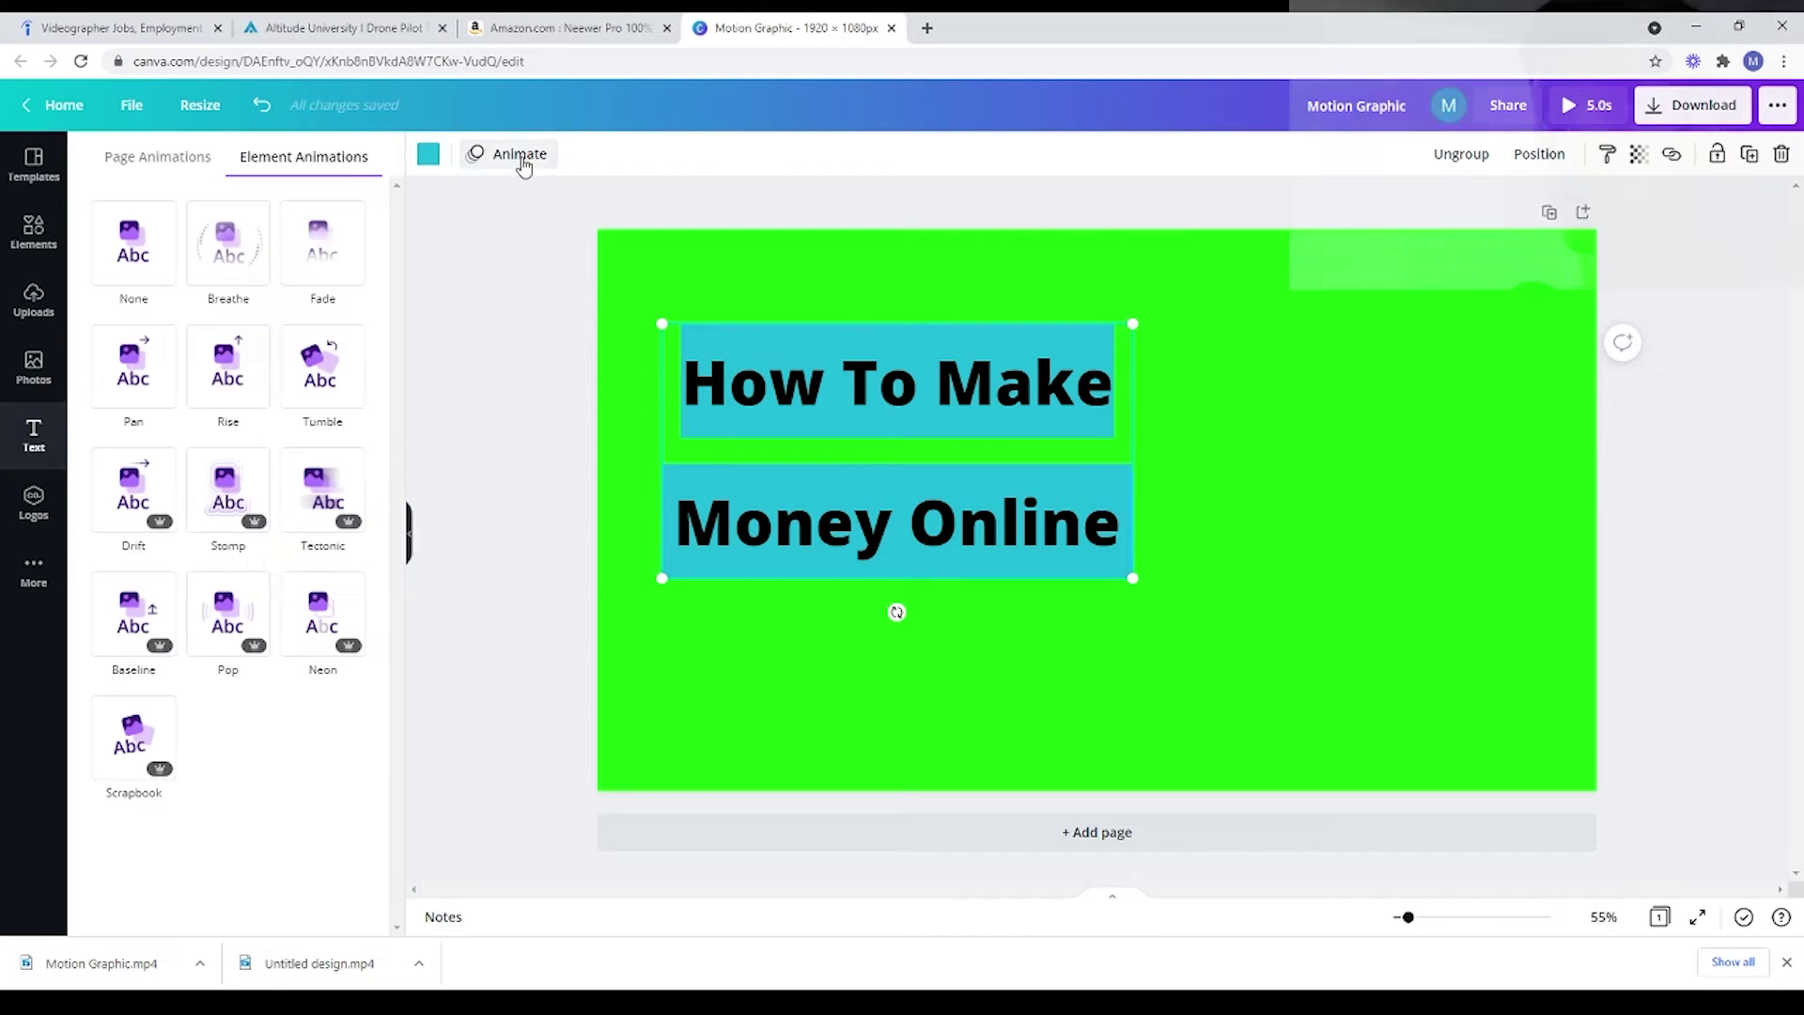
pyautogui.click(223, 388)
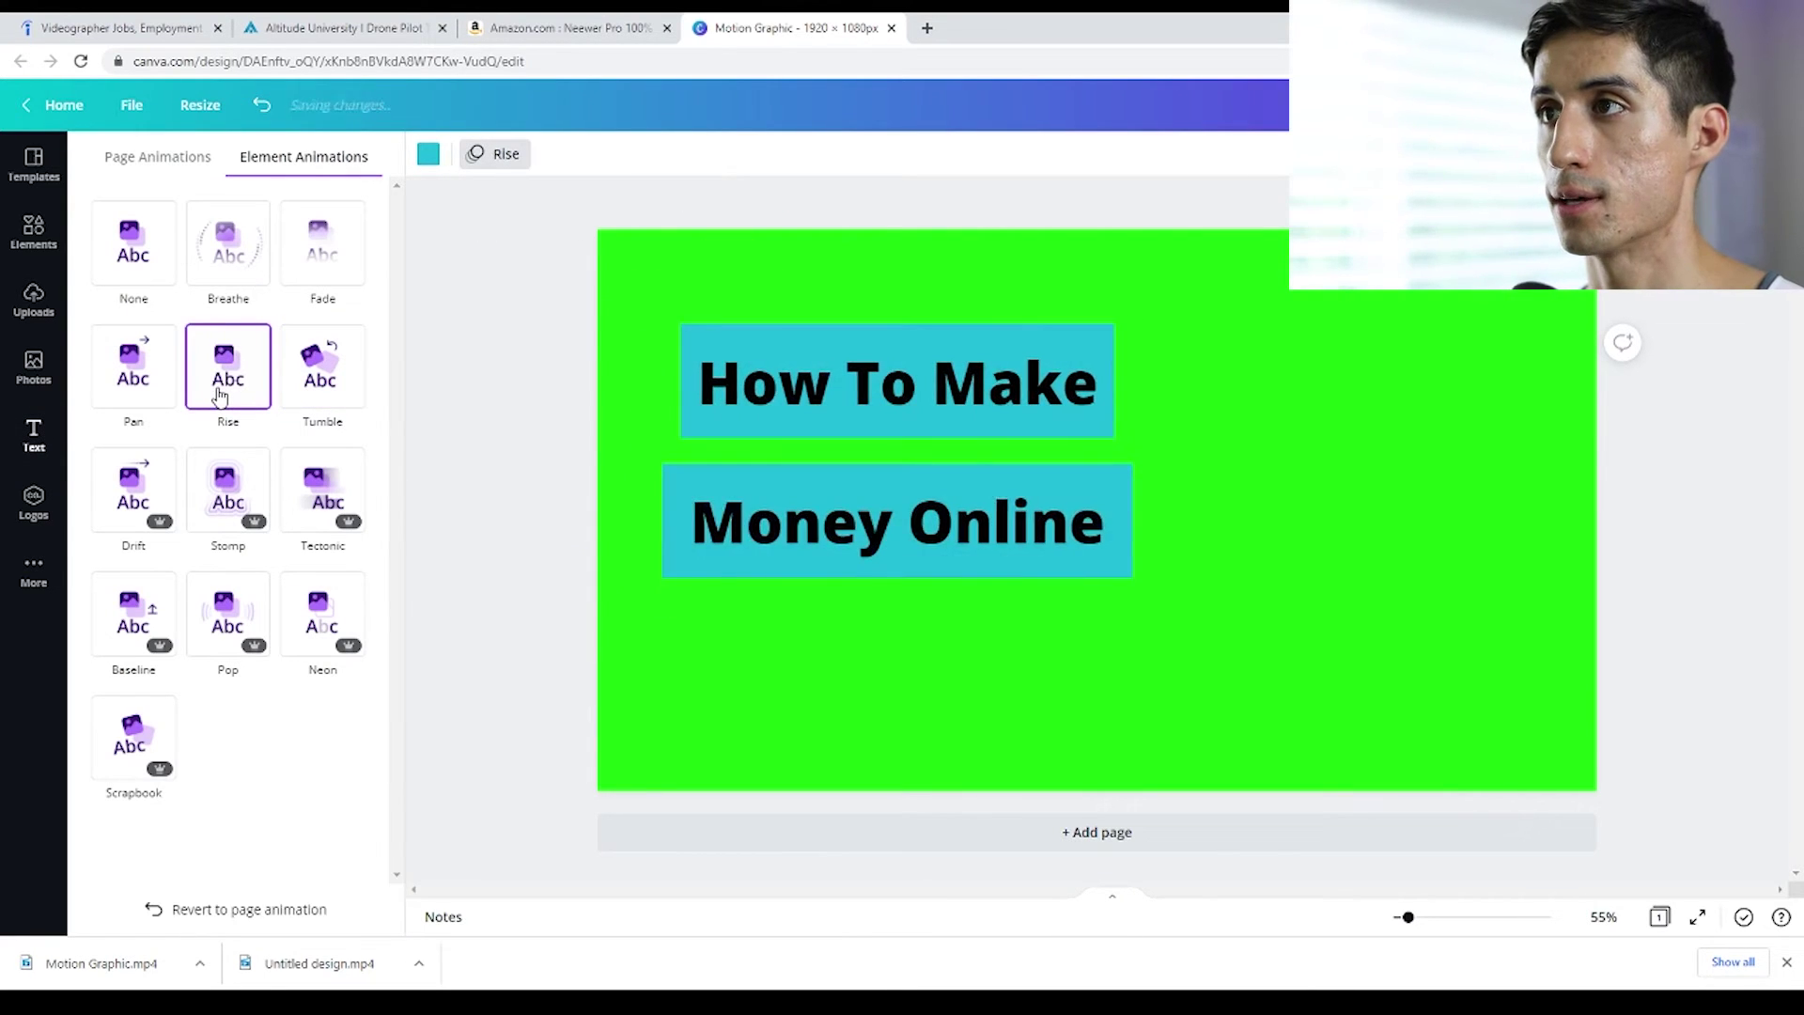
pyautogui.click(836, 421)
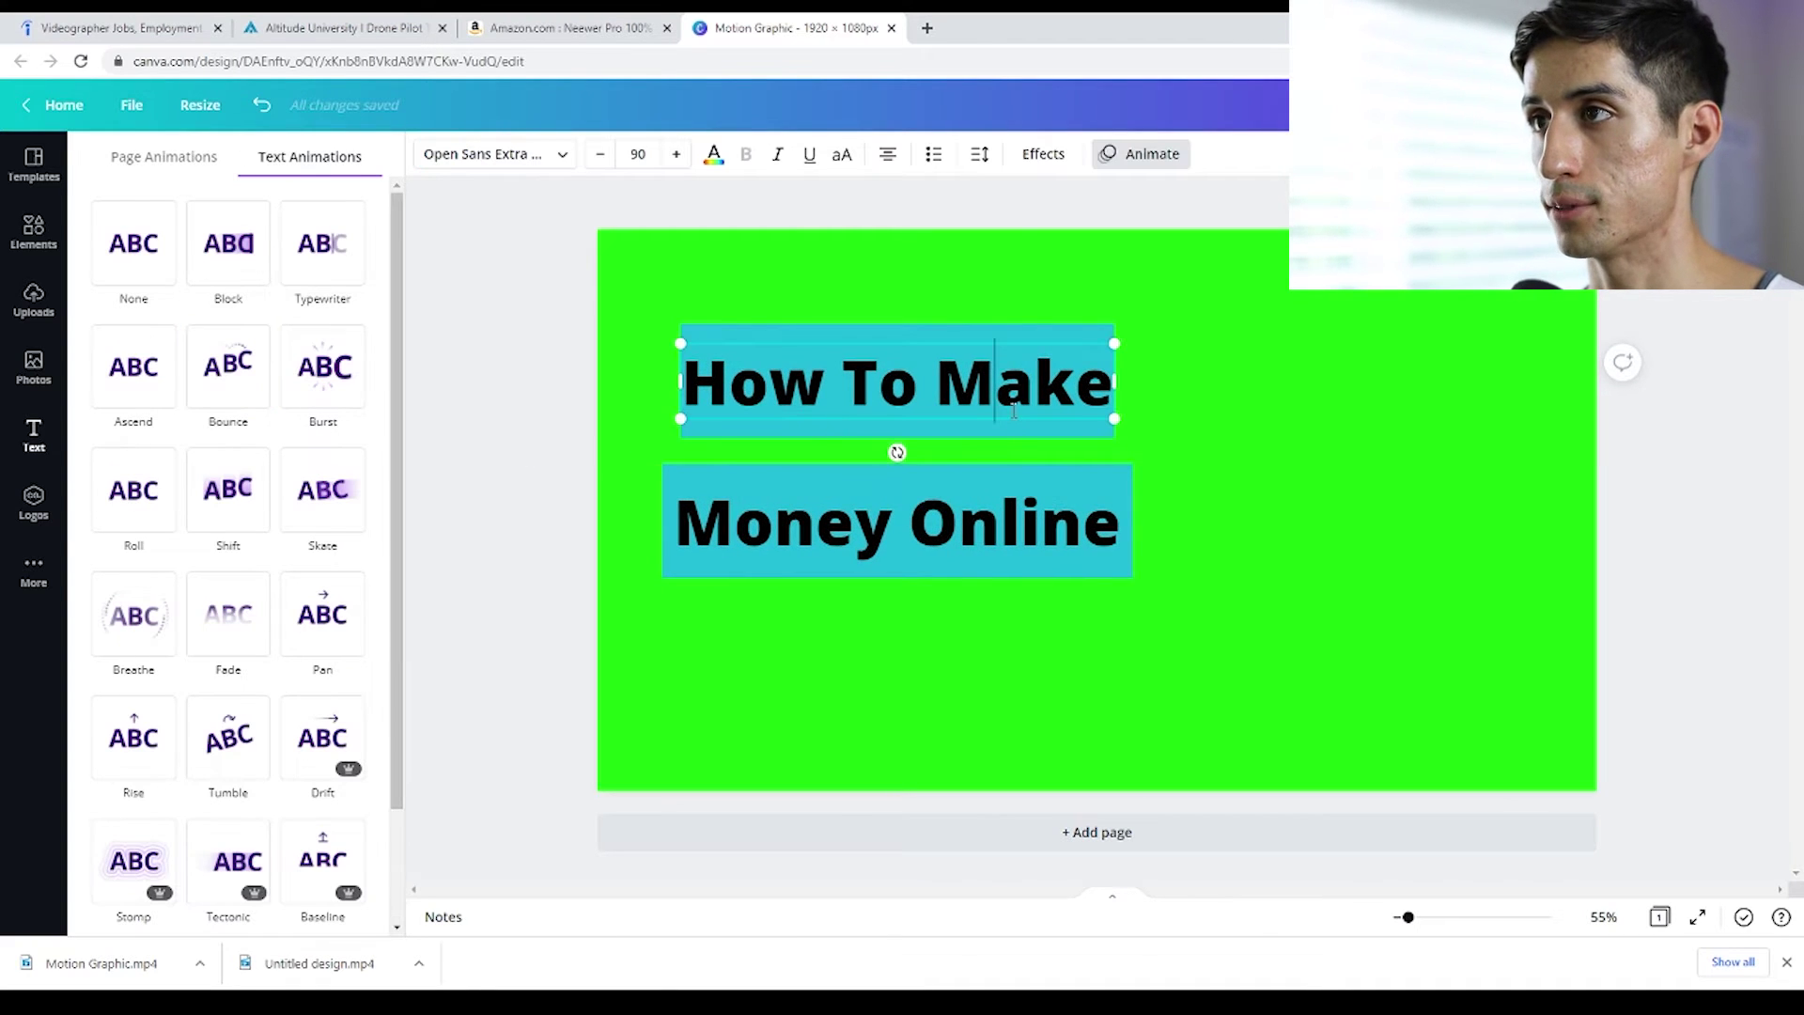
pyautogui.keyDown('shift'); pyautogui.click(860, 503); pyautogui.keyUp('shift')
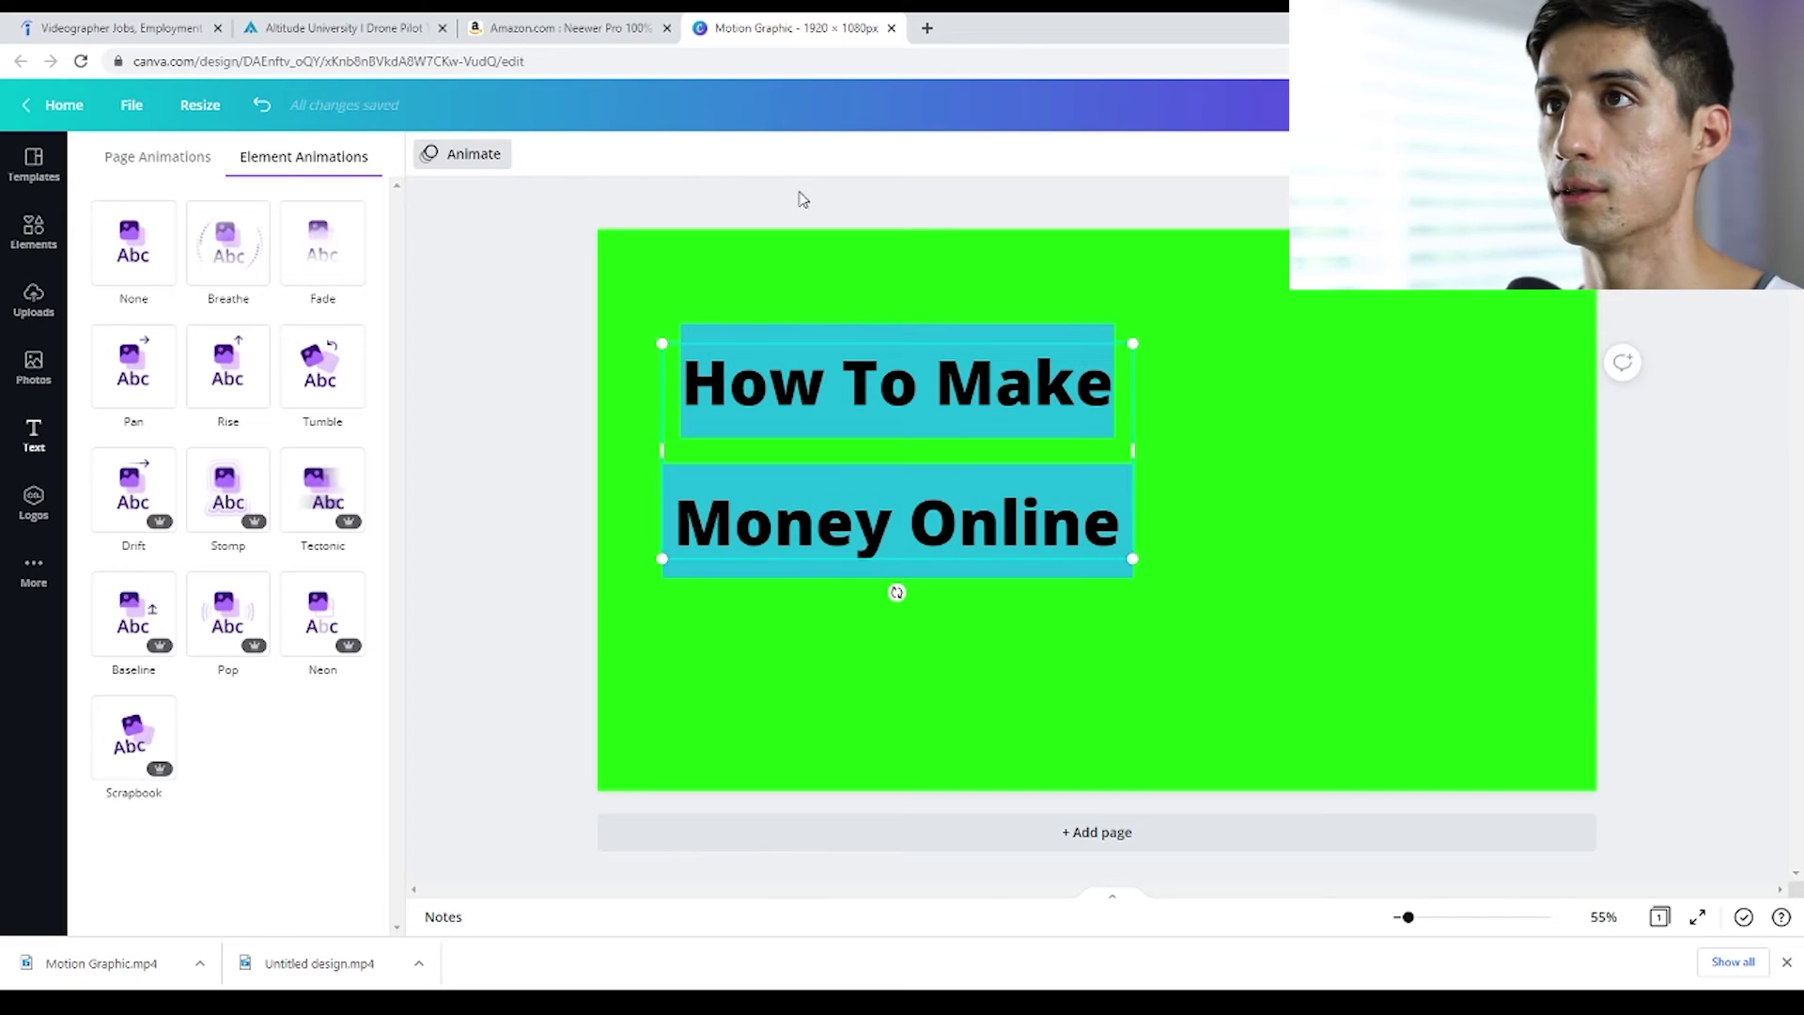
pyautogui.click(464, 162)
# - Try Stomp, Tumble, Breathe, Pan and Rise on the titles, settling on Tumble
pyautogui.click(464, 162)
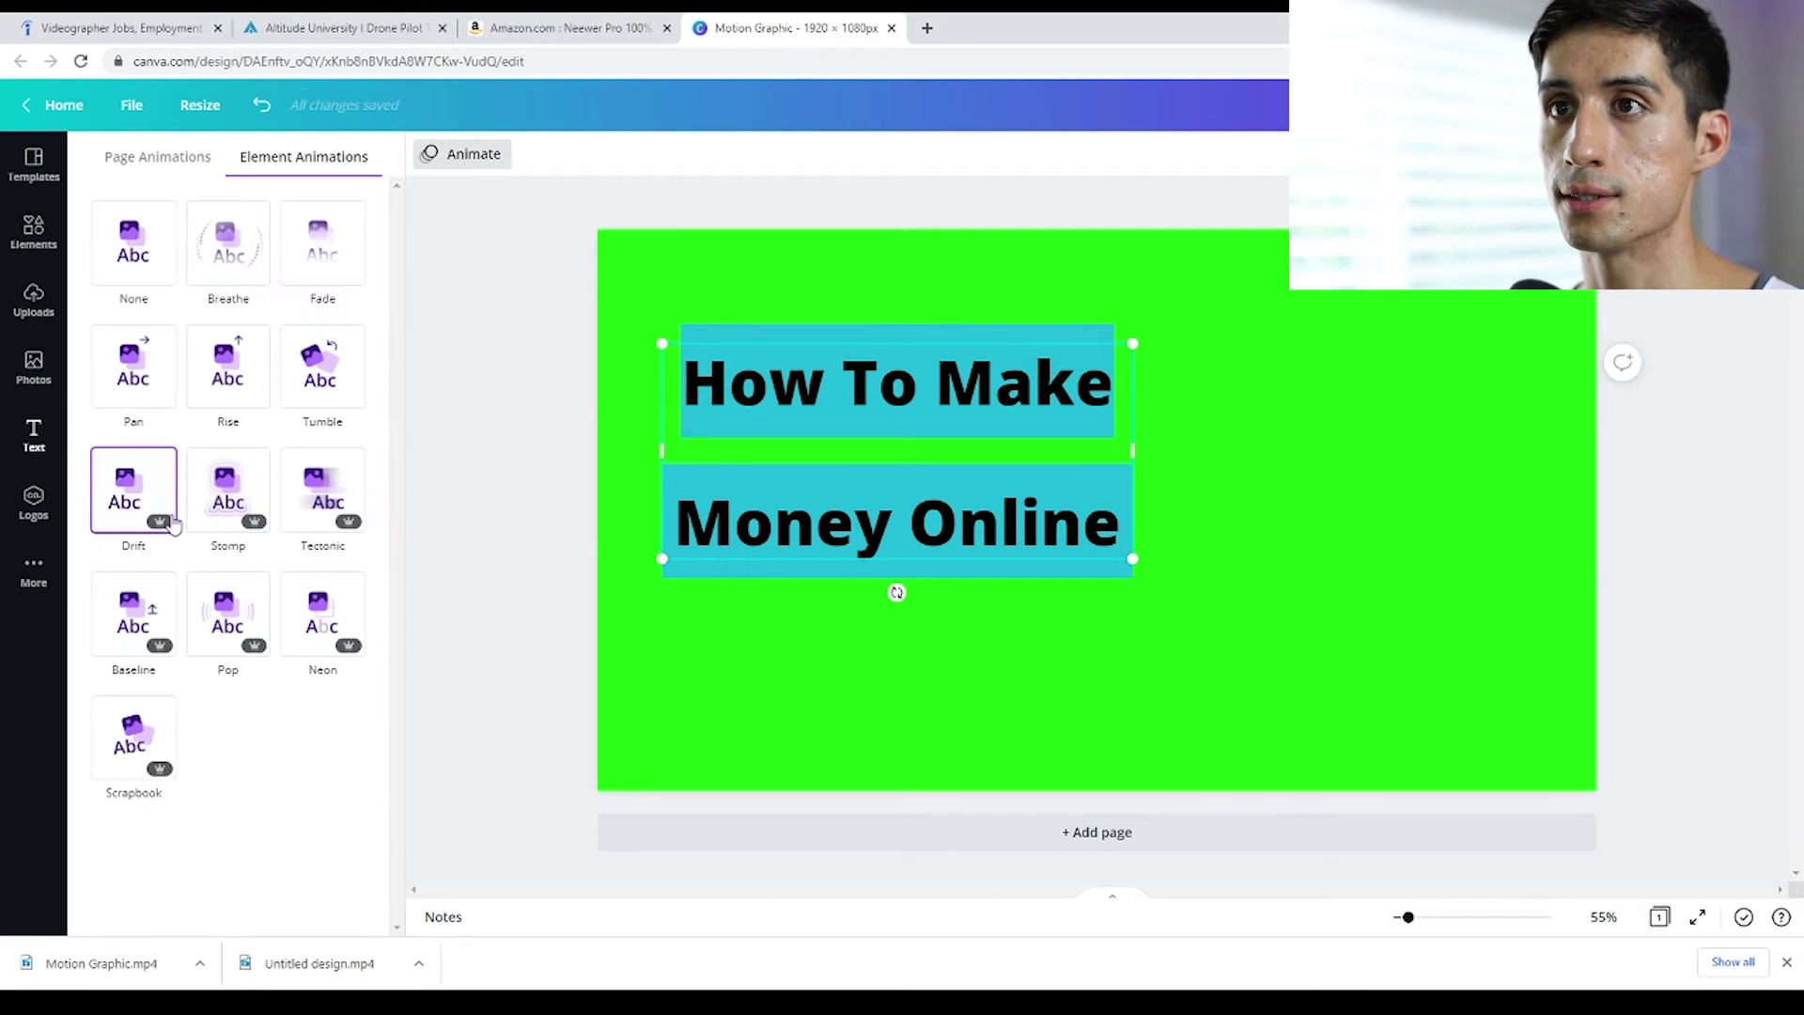
pyautogui.click(205, 512)
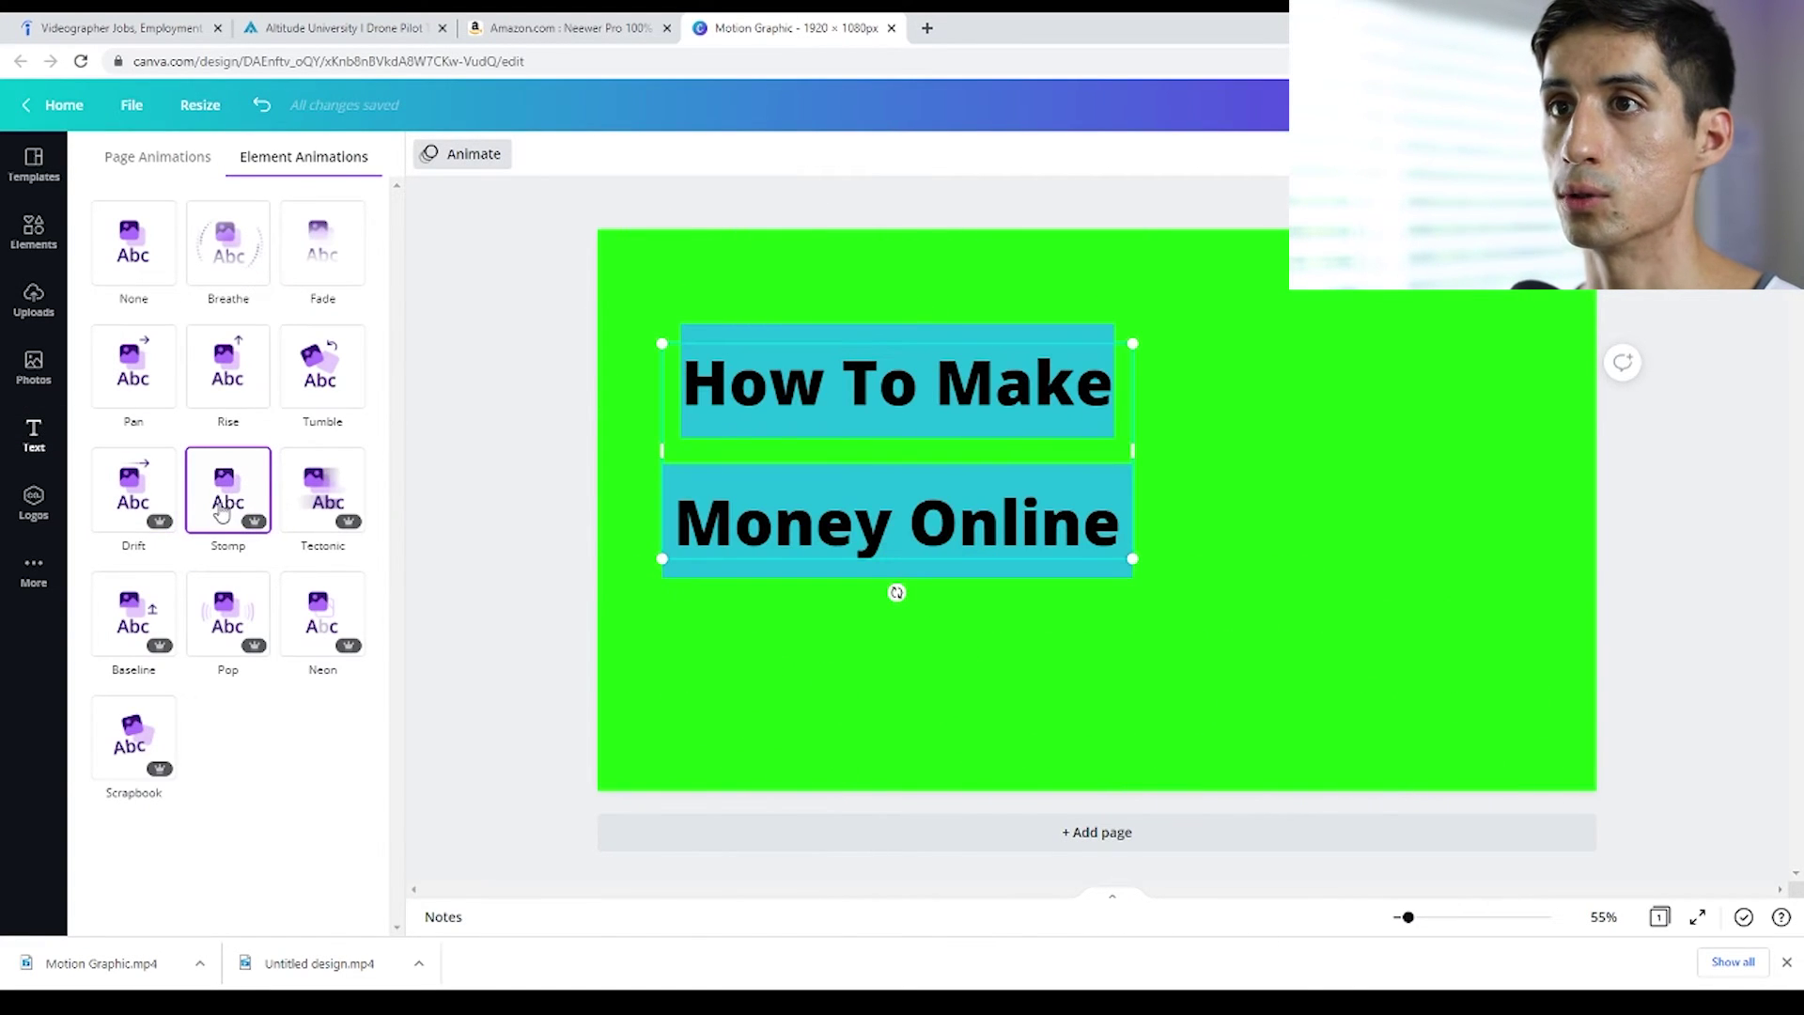
pyautogui.click(350, 352)
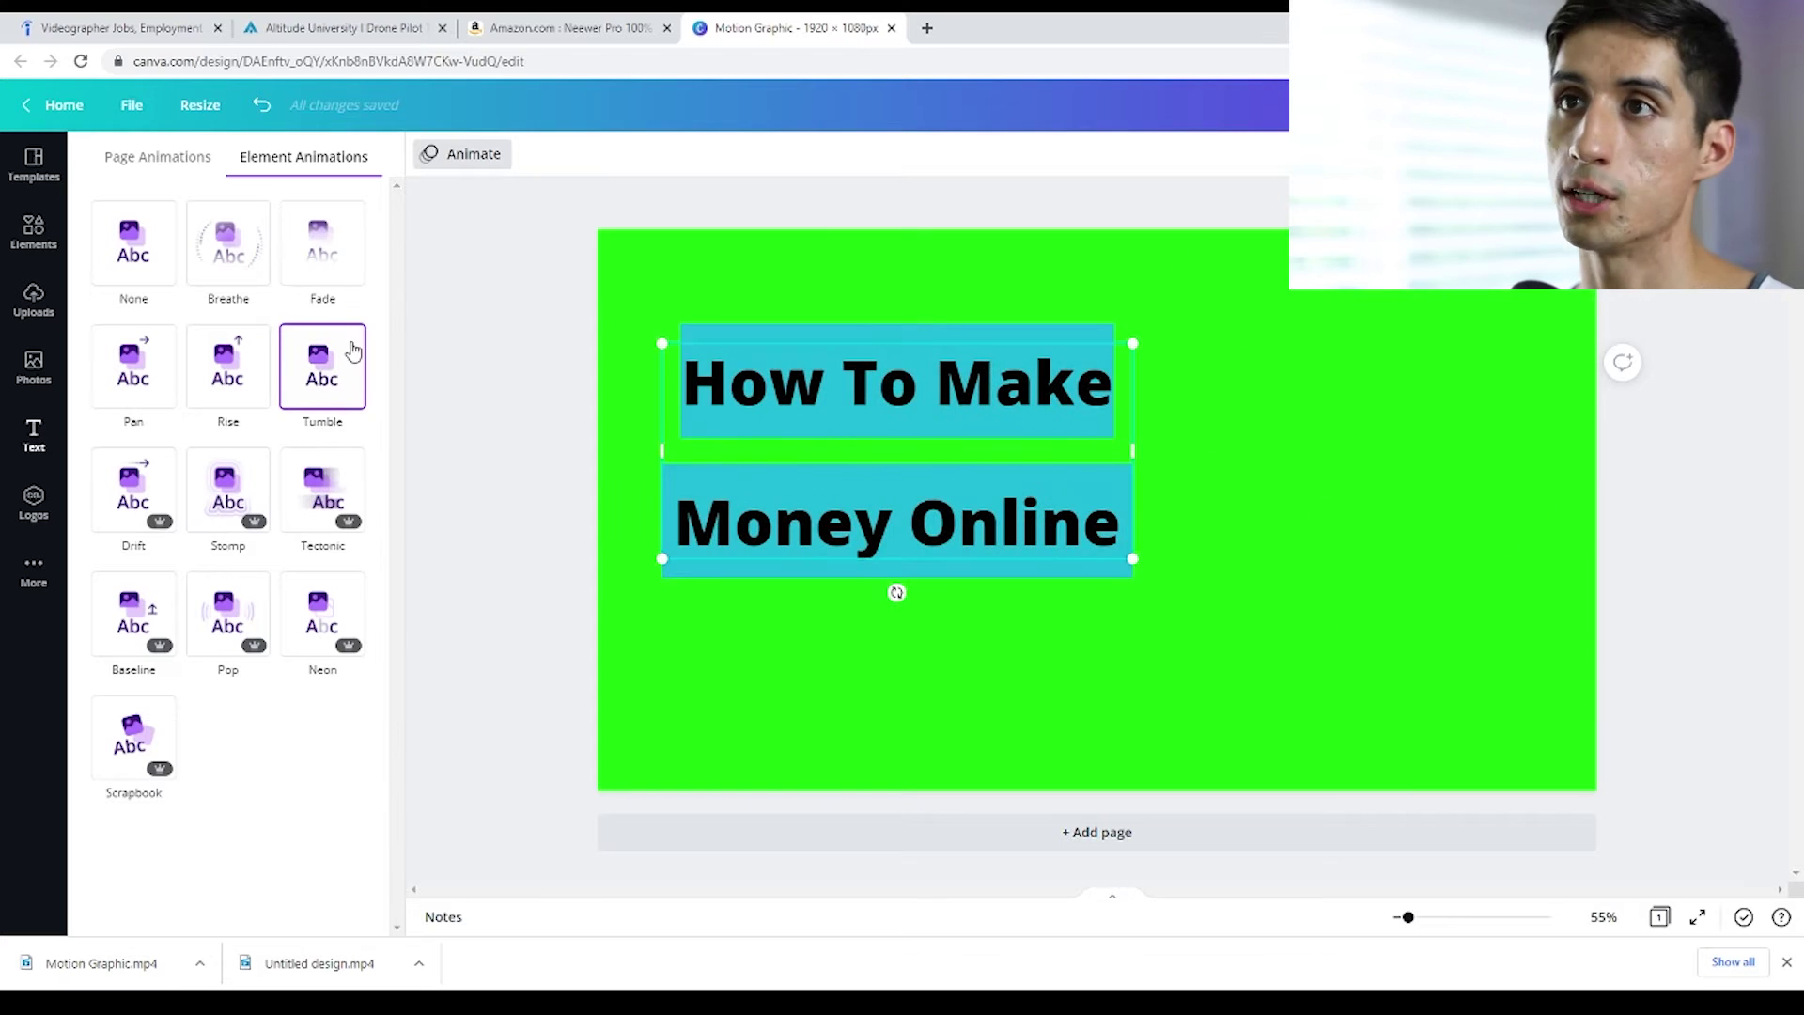
pyautogui.click(255, 261)
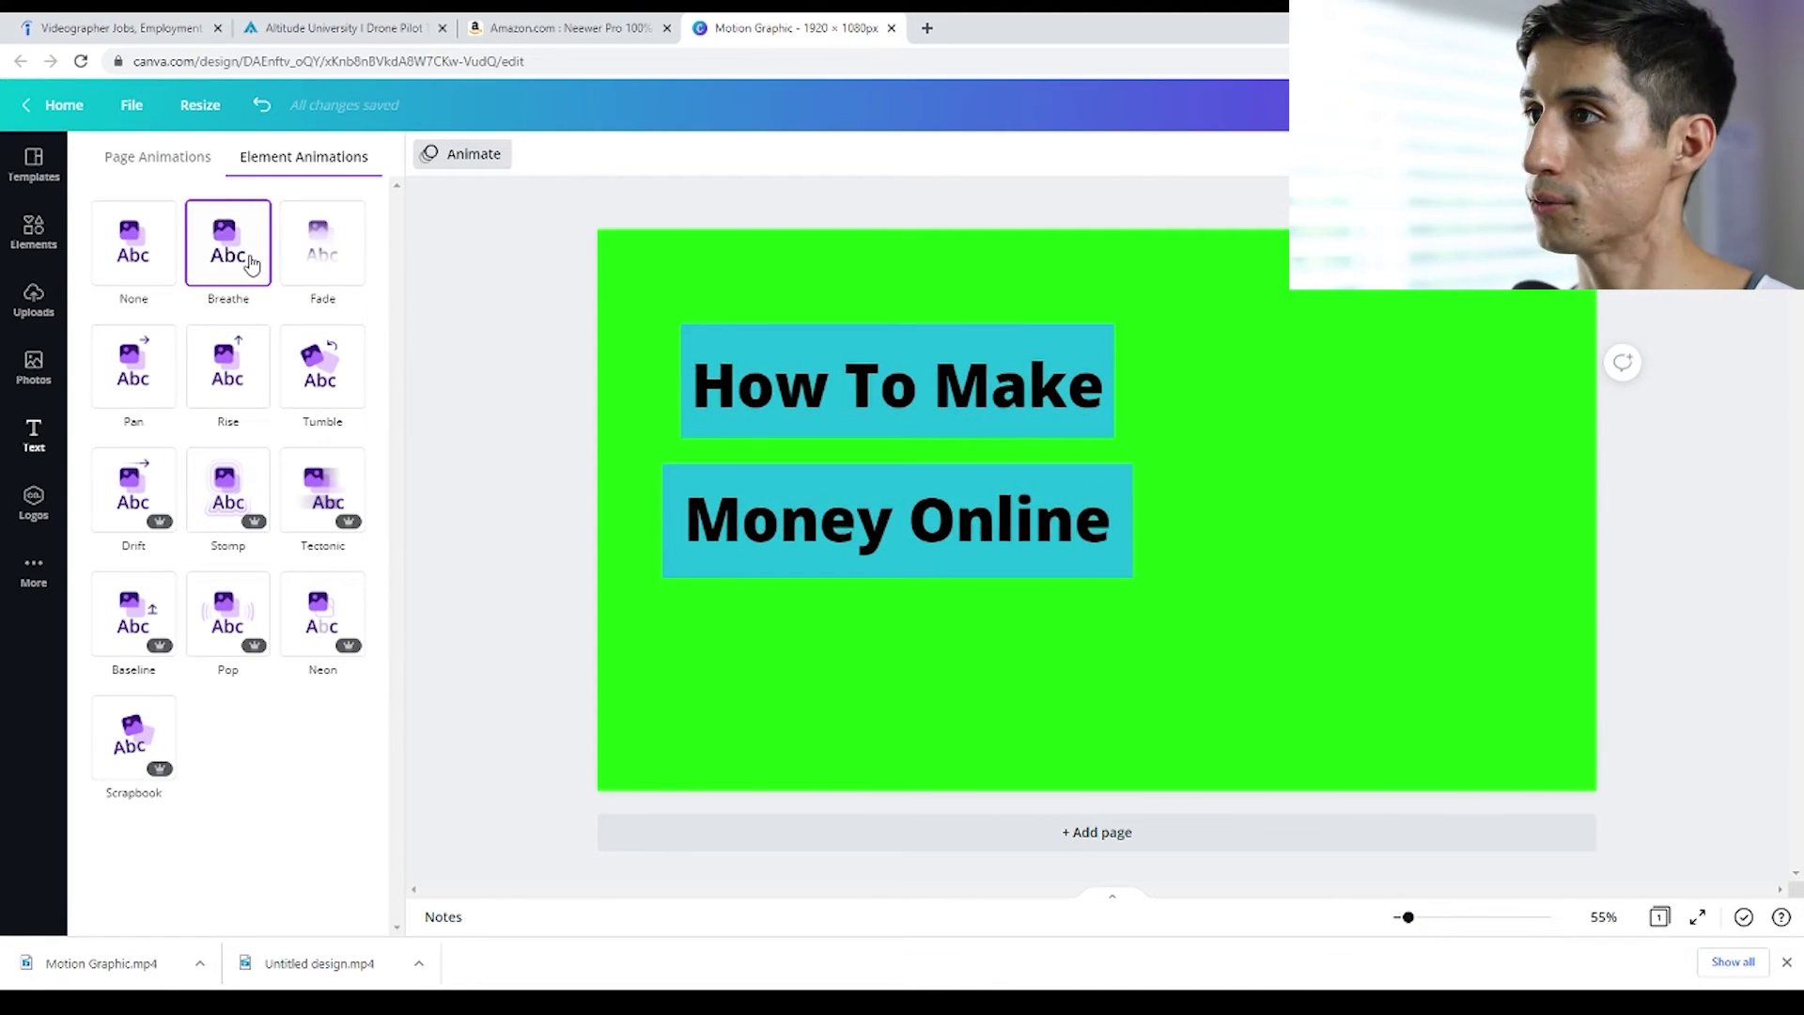
pyautogui.click(130, 270)
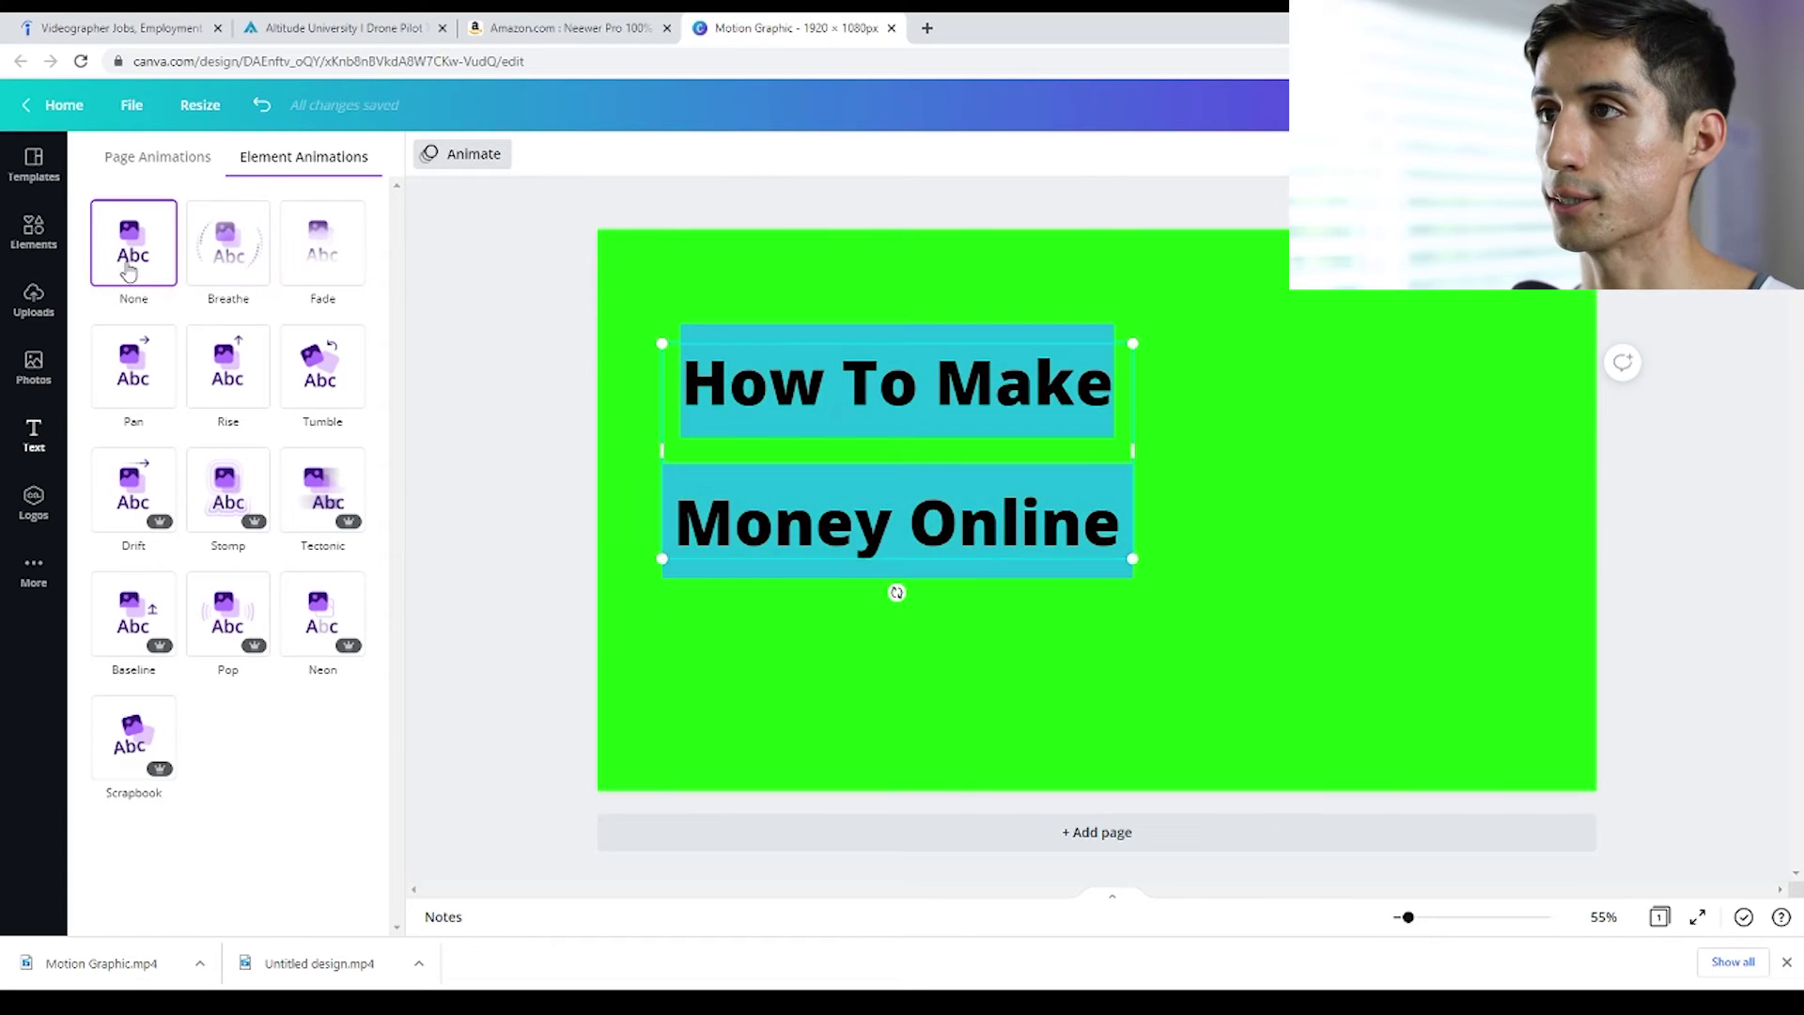
pyautogui.click(127, 399)
pyautogui.click(254, 399)
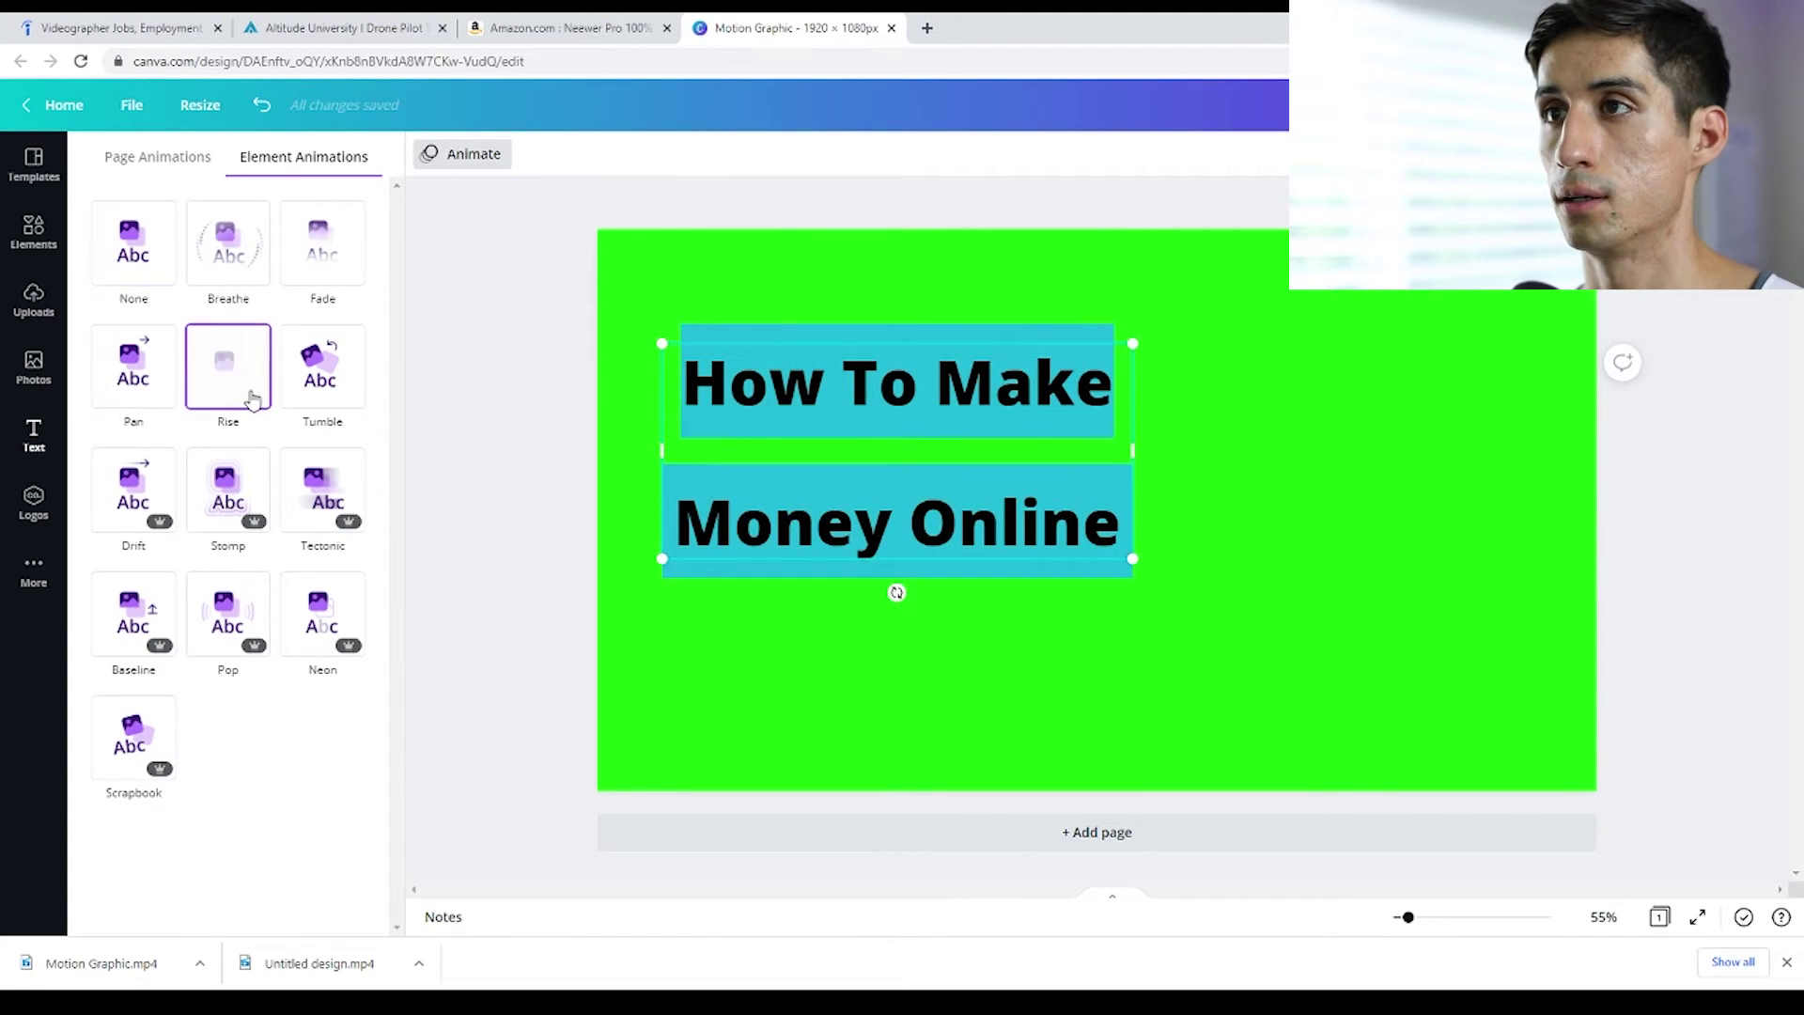
pyautogui.click(316, 385)
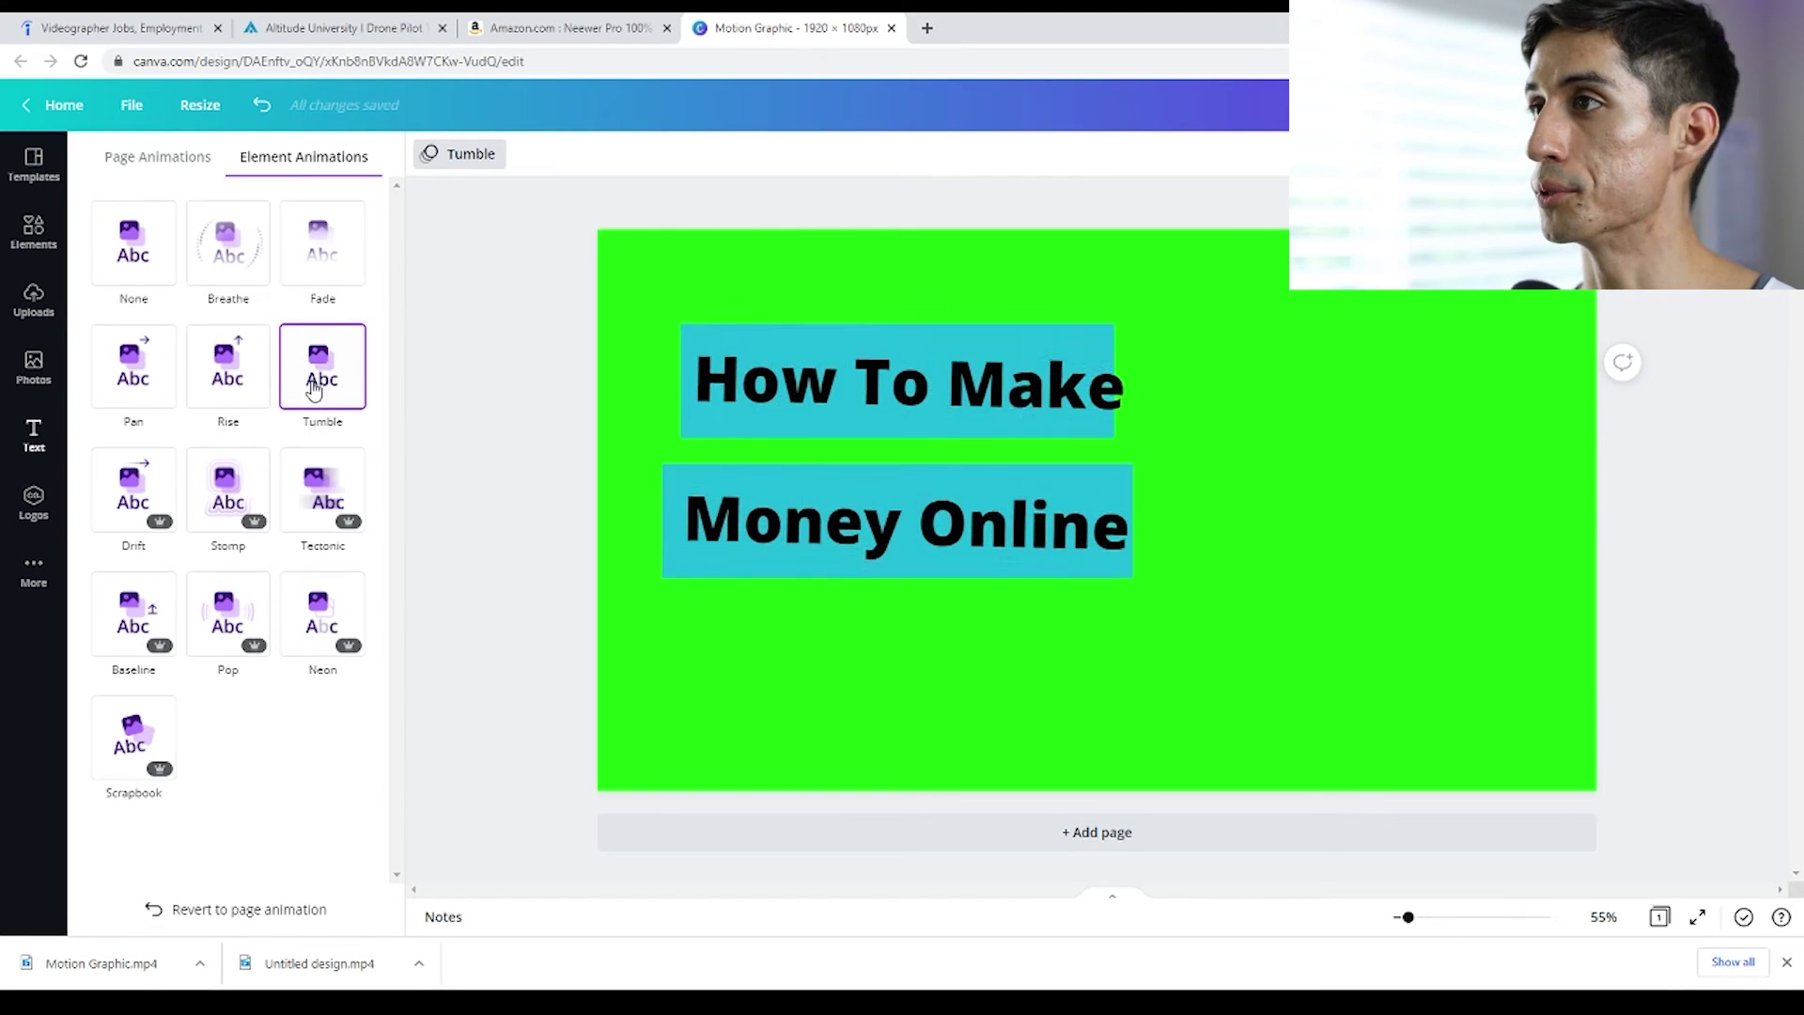
pyautogui.click(523, 445)
# - Set the title page duration to 10.0s
pyautogui.click(1656, 418)
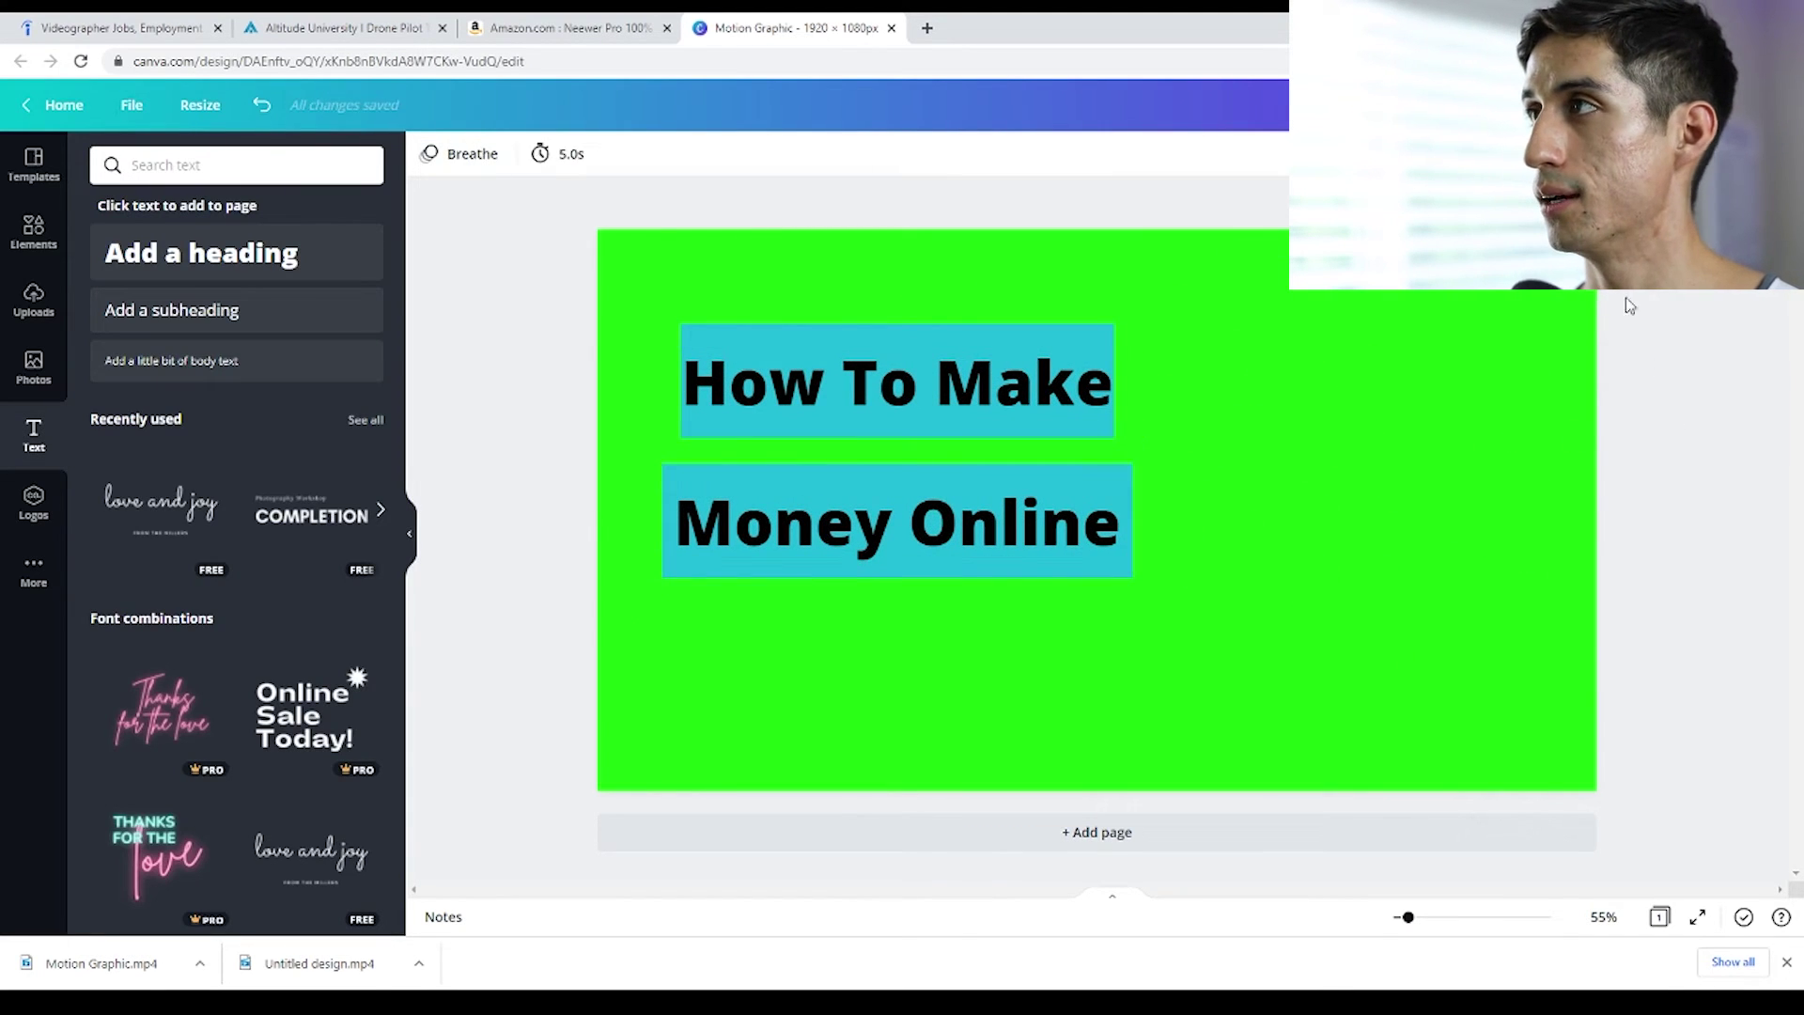
pyautogui.click(581, 160)
pyautogui.write('10')
pyautogui.press('Return')
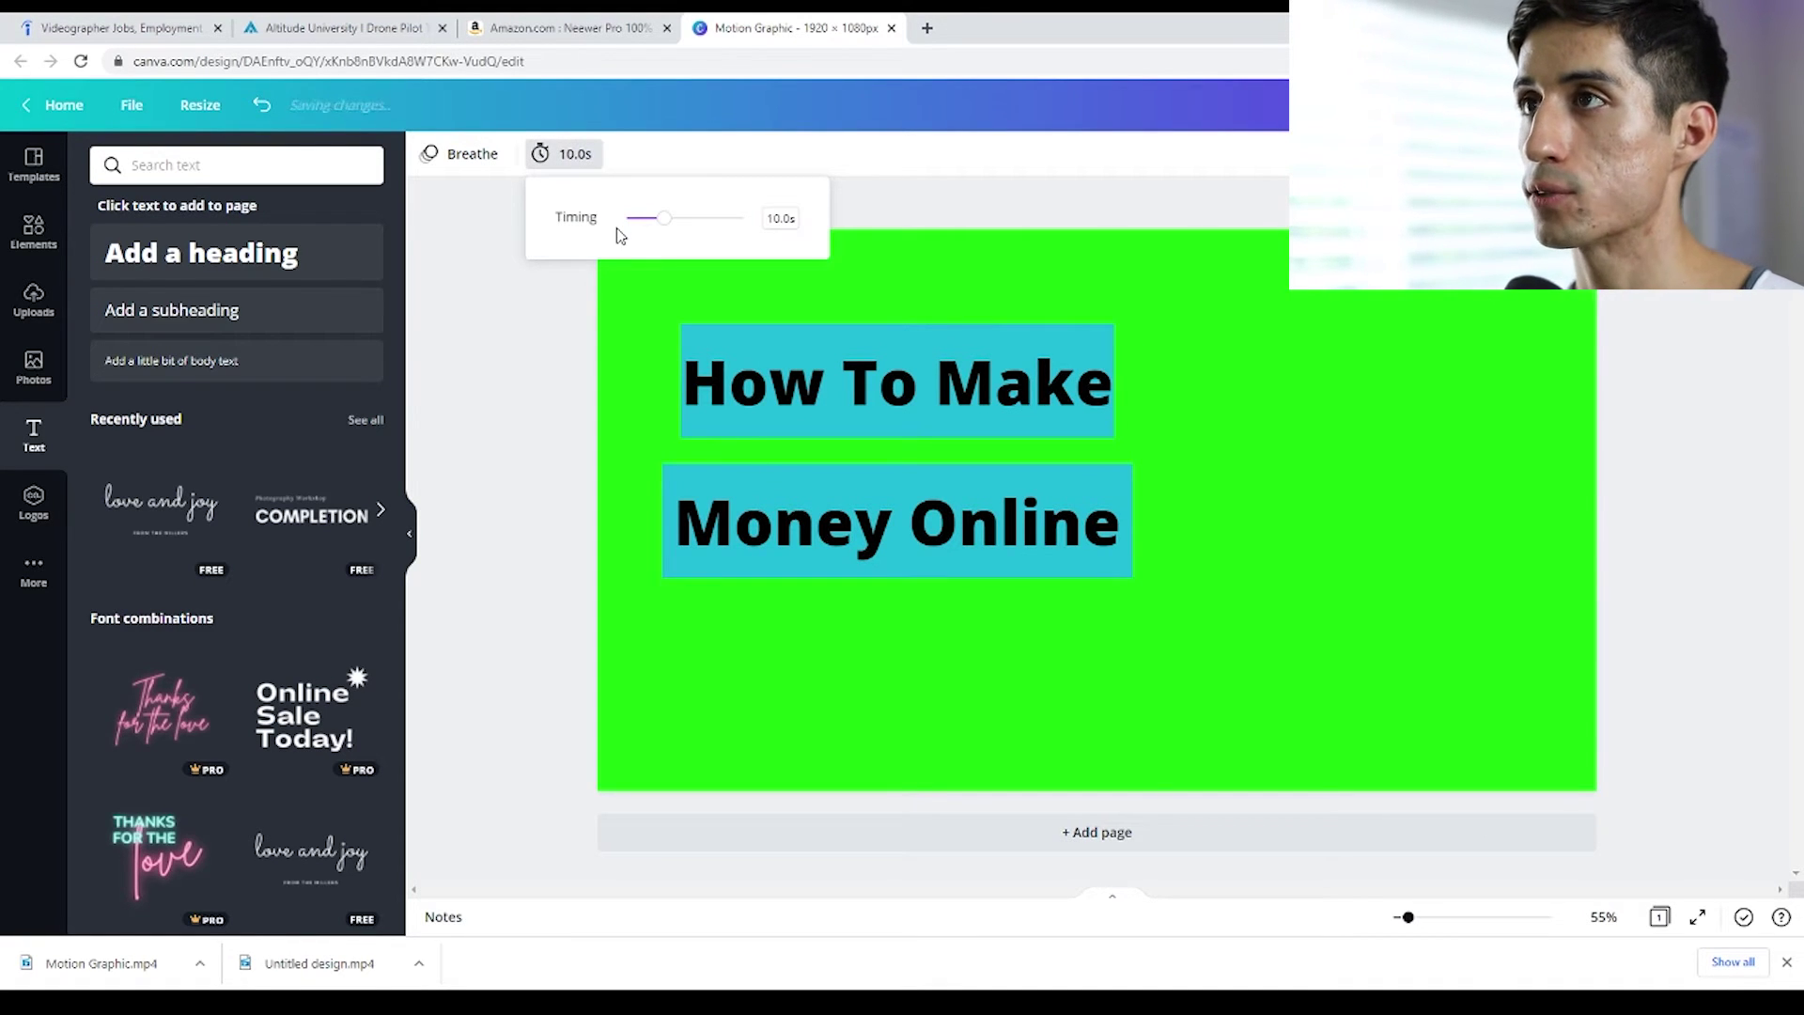
# - Preview the design full-screen, then add a blank second page
pyautogui.click(1697, 916)
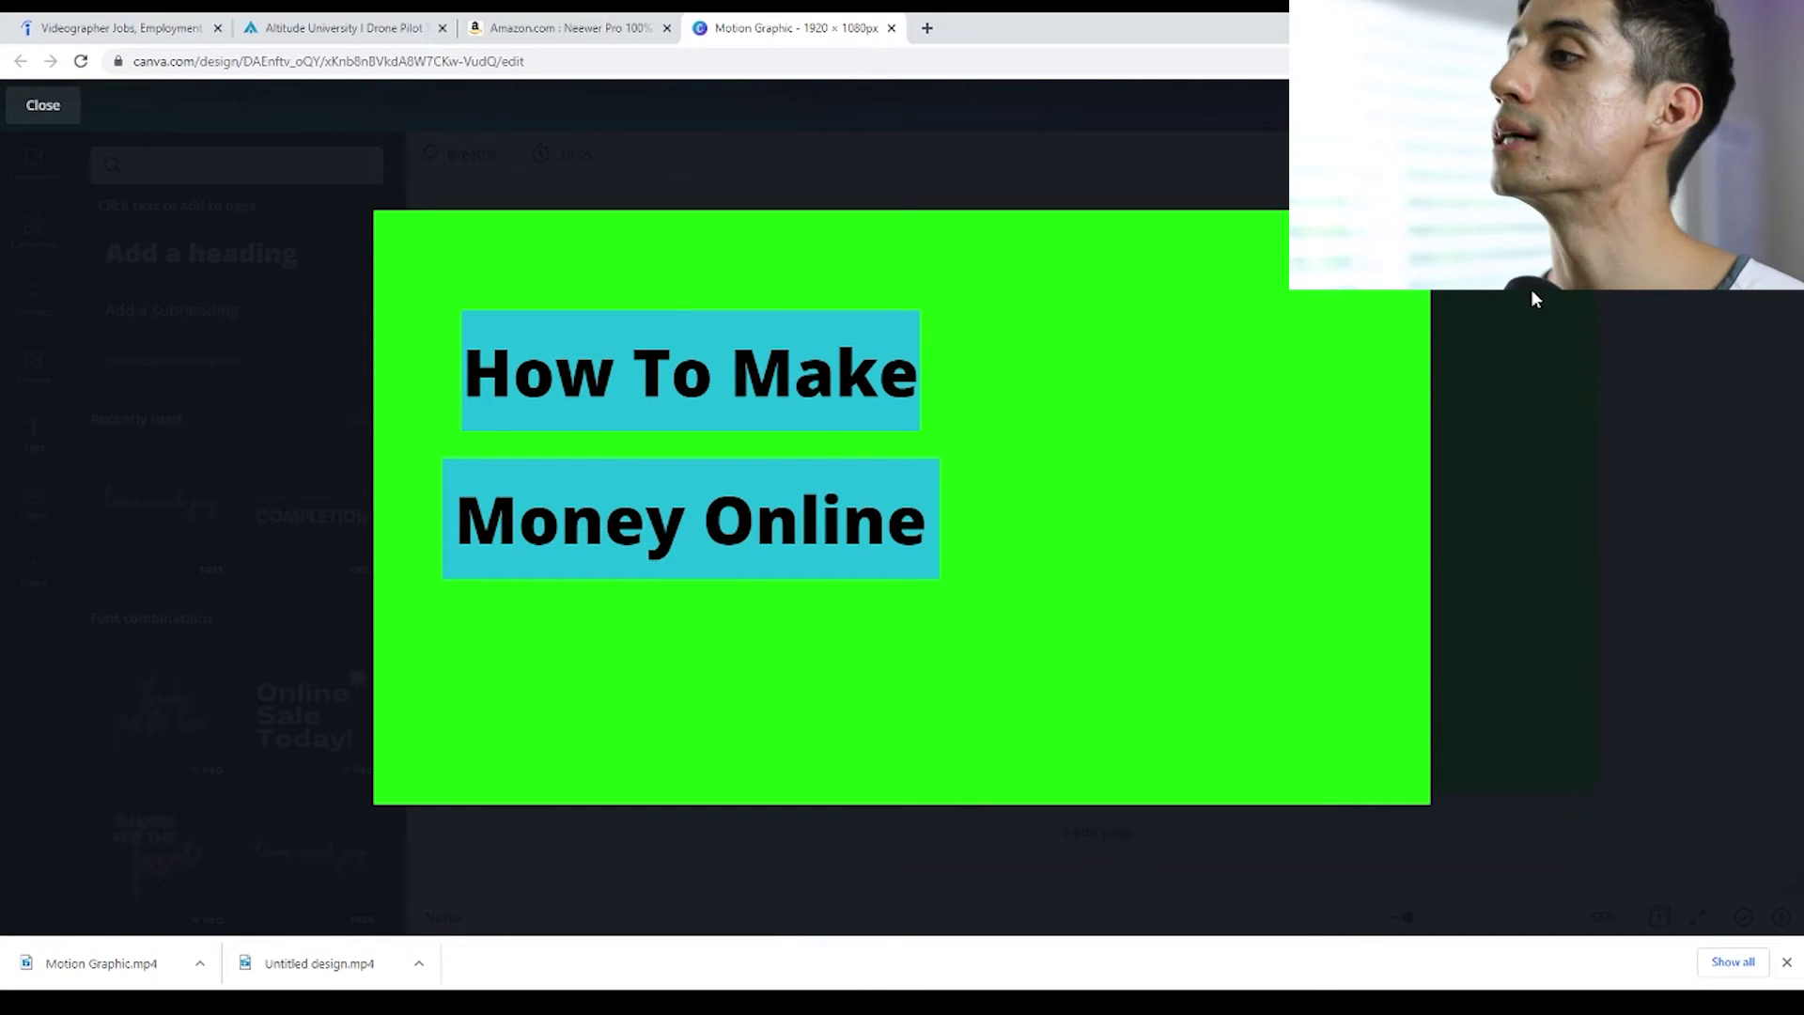
pyautogui.click(1208, 779)
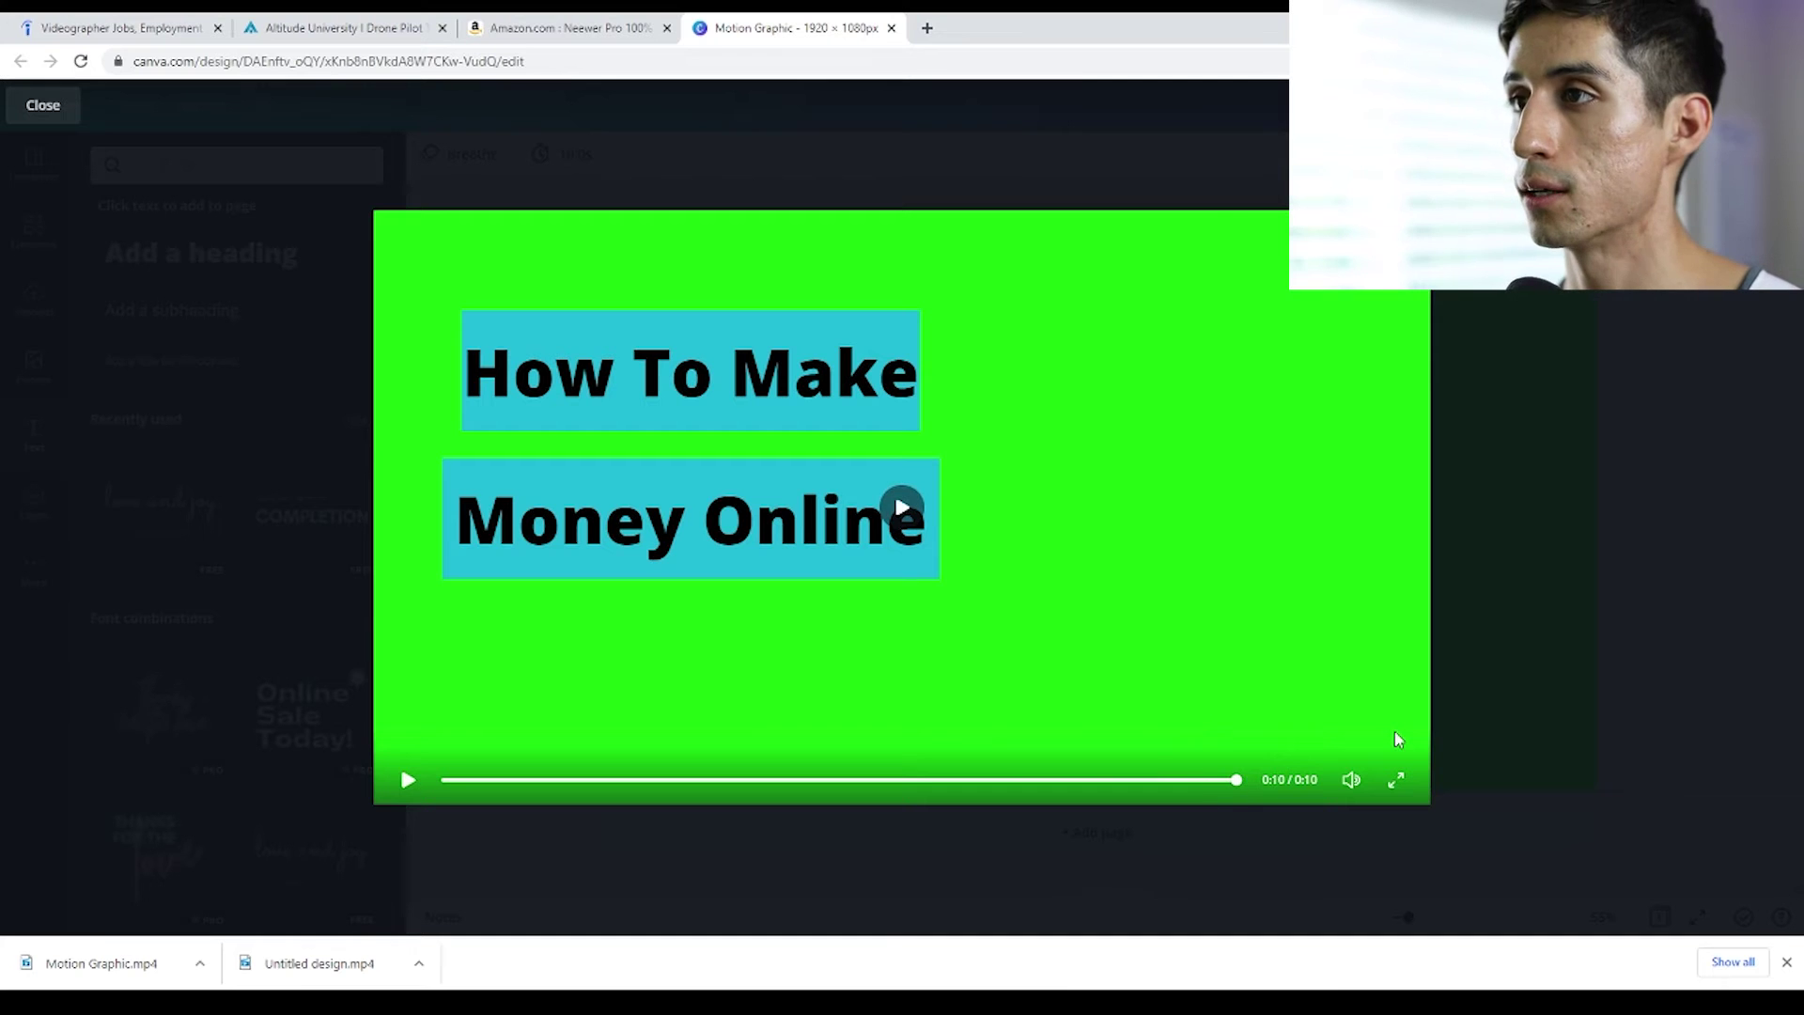
pyautogui.click(1578, 725)
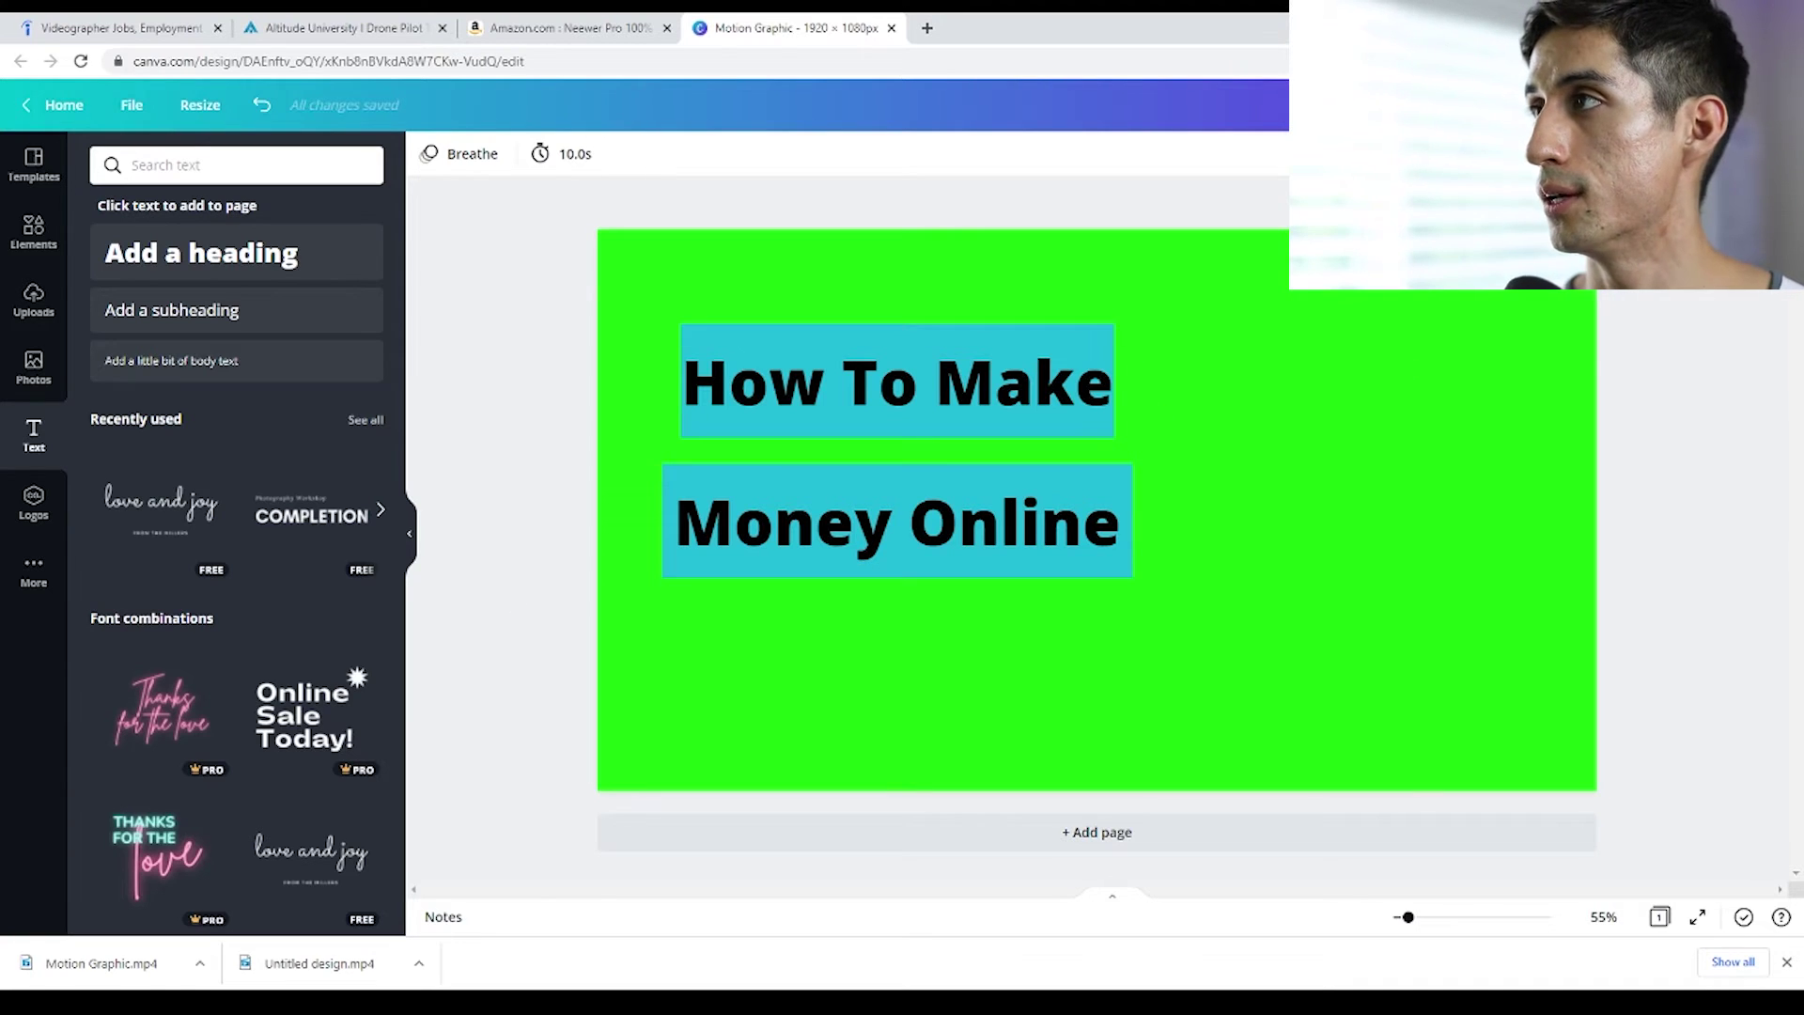
pyautogui.hotkey('ctrl', 'Return')
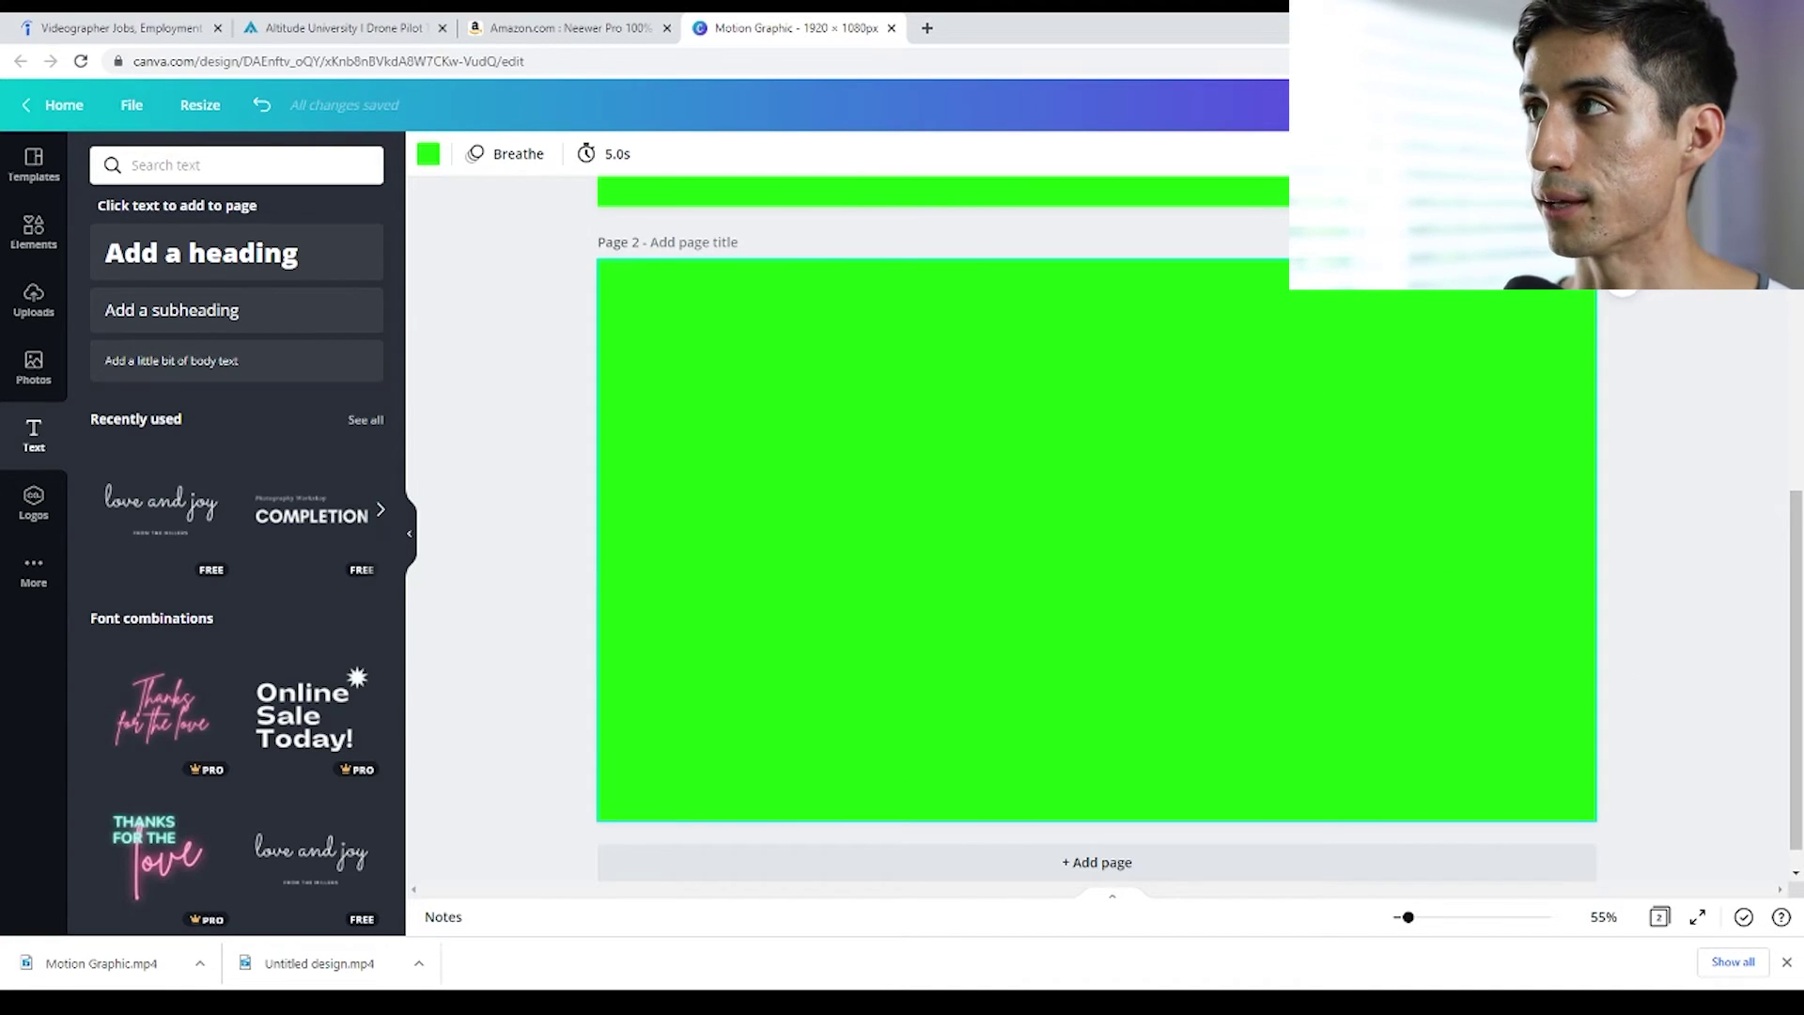
pyautogui.click(618, 157)
pyautogui.write('0.1s')
pyautogui.press('Return')
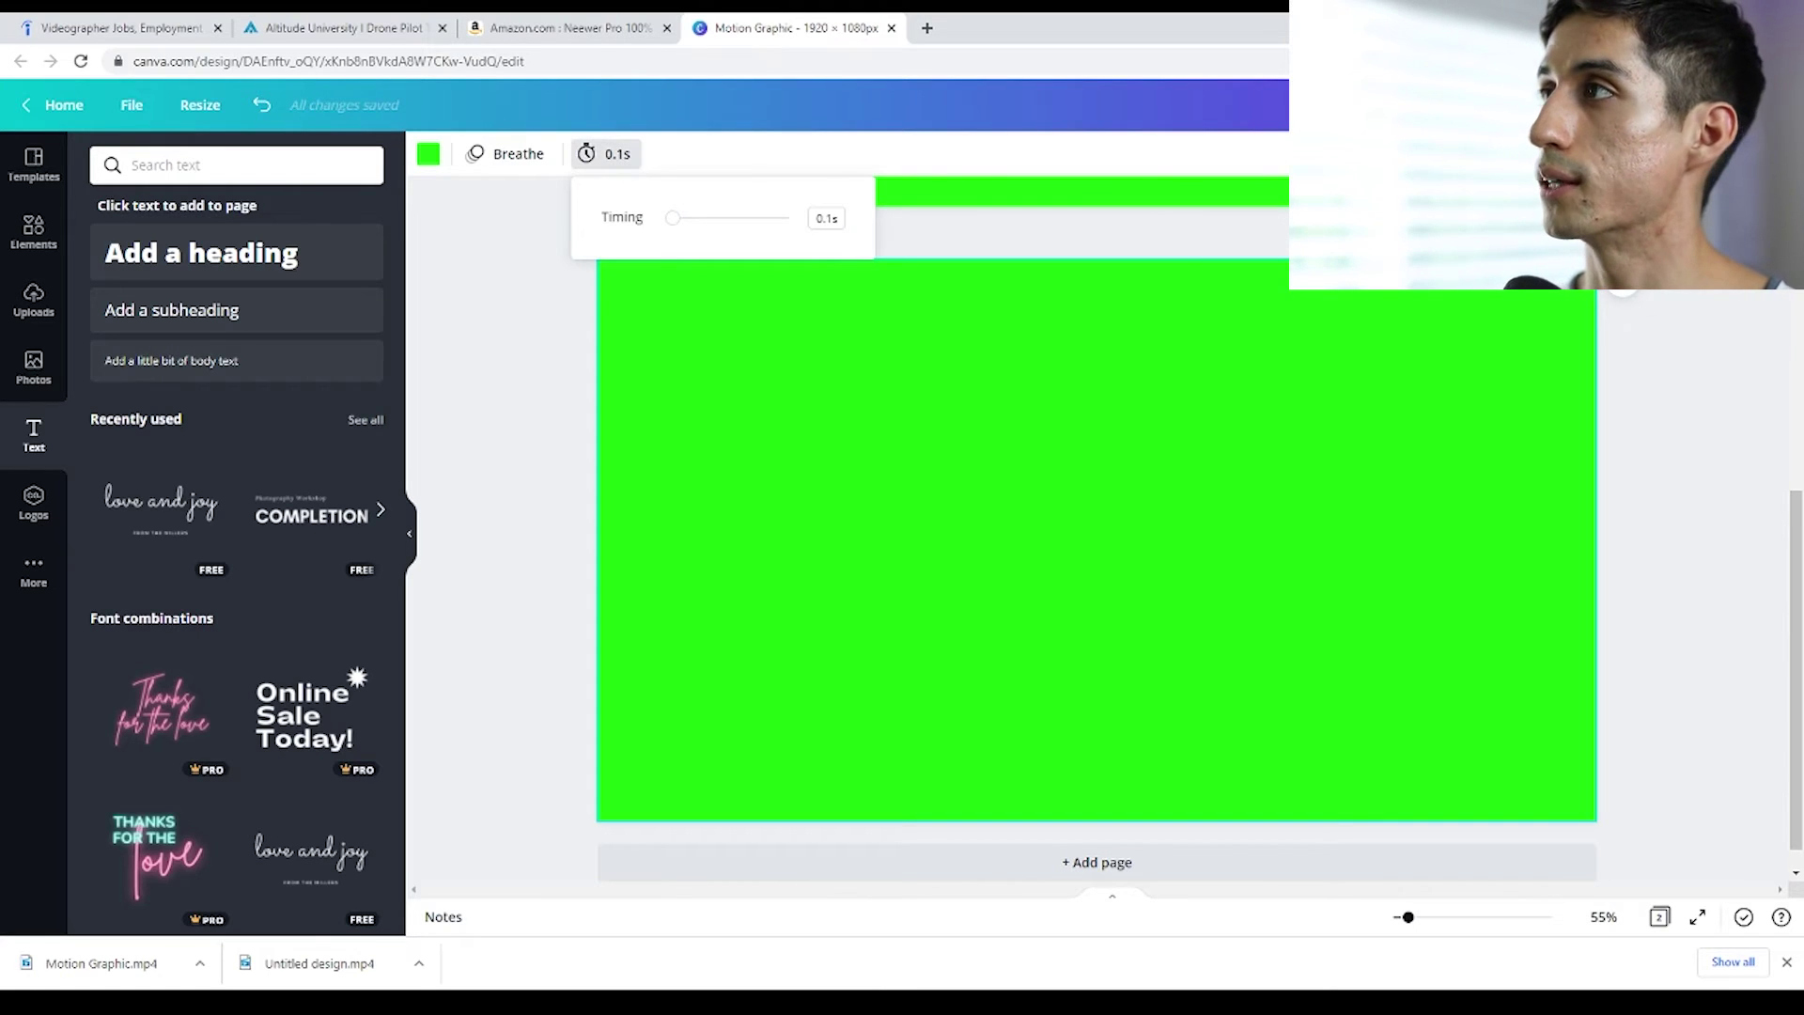
pyautogui.click(1208, 288)
pyautogui.click(1466, 104)
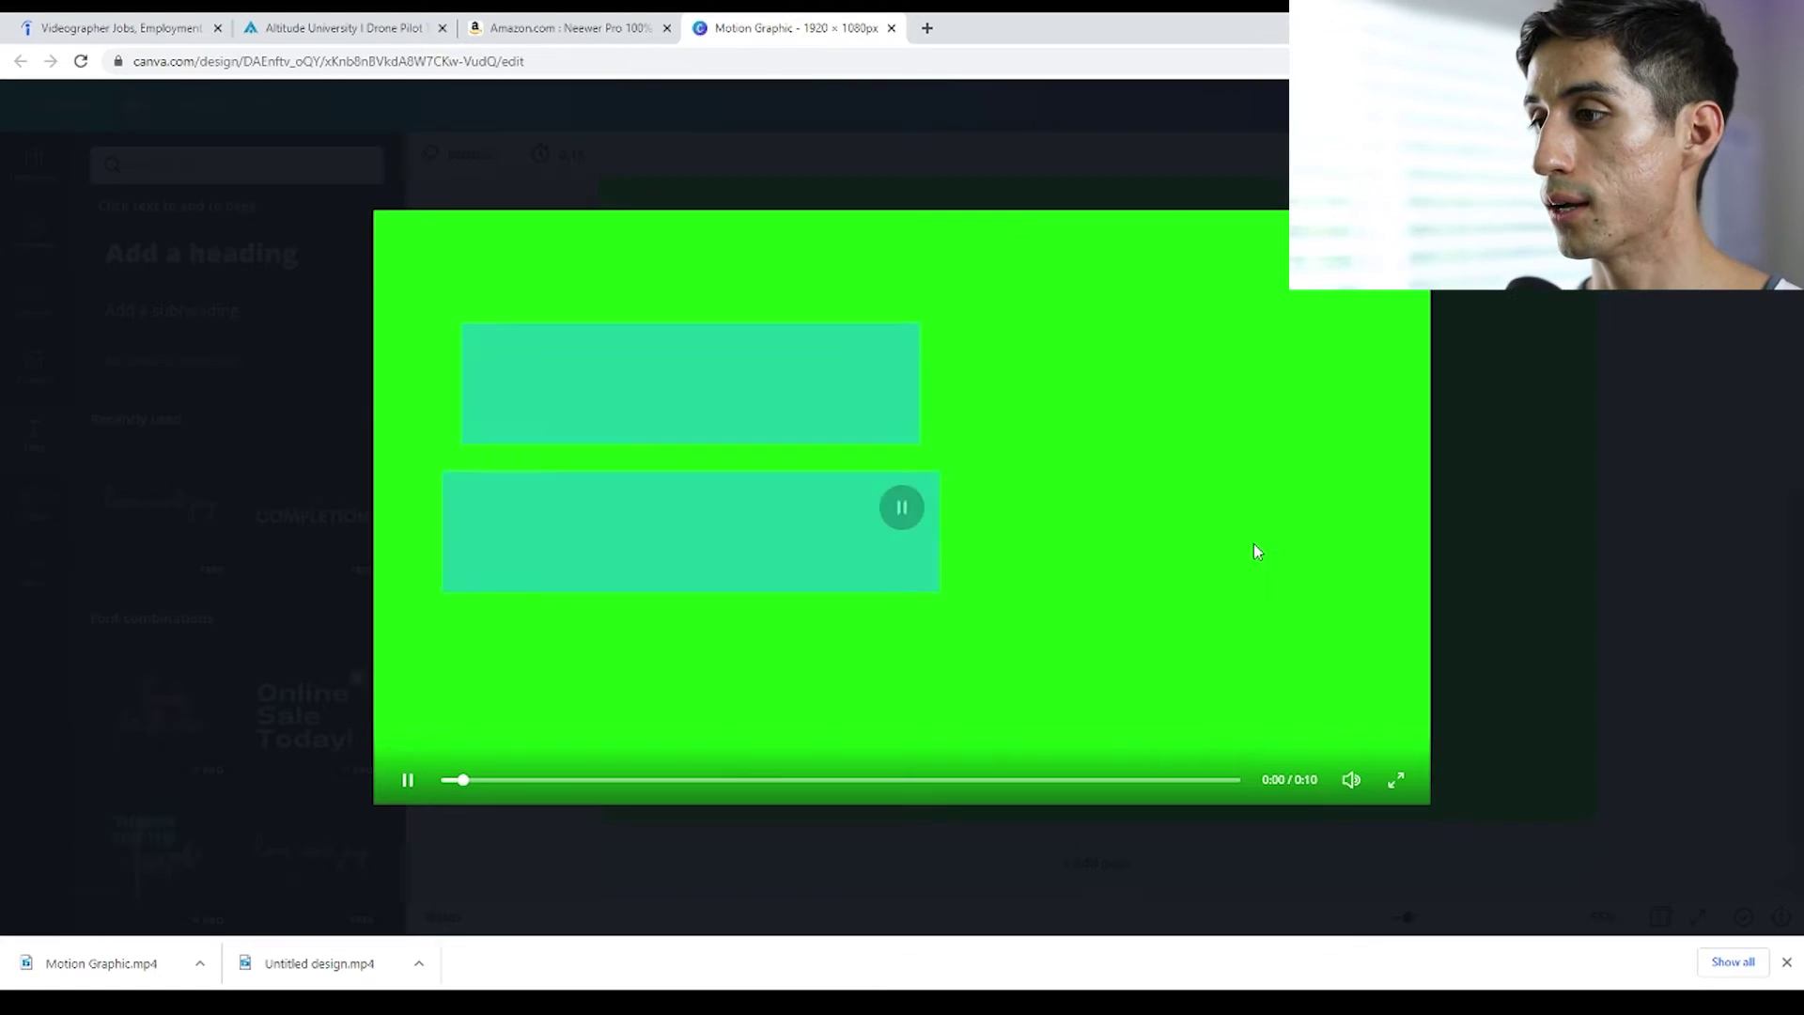
pyautogui.click(1194, 786)
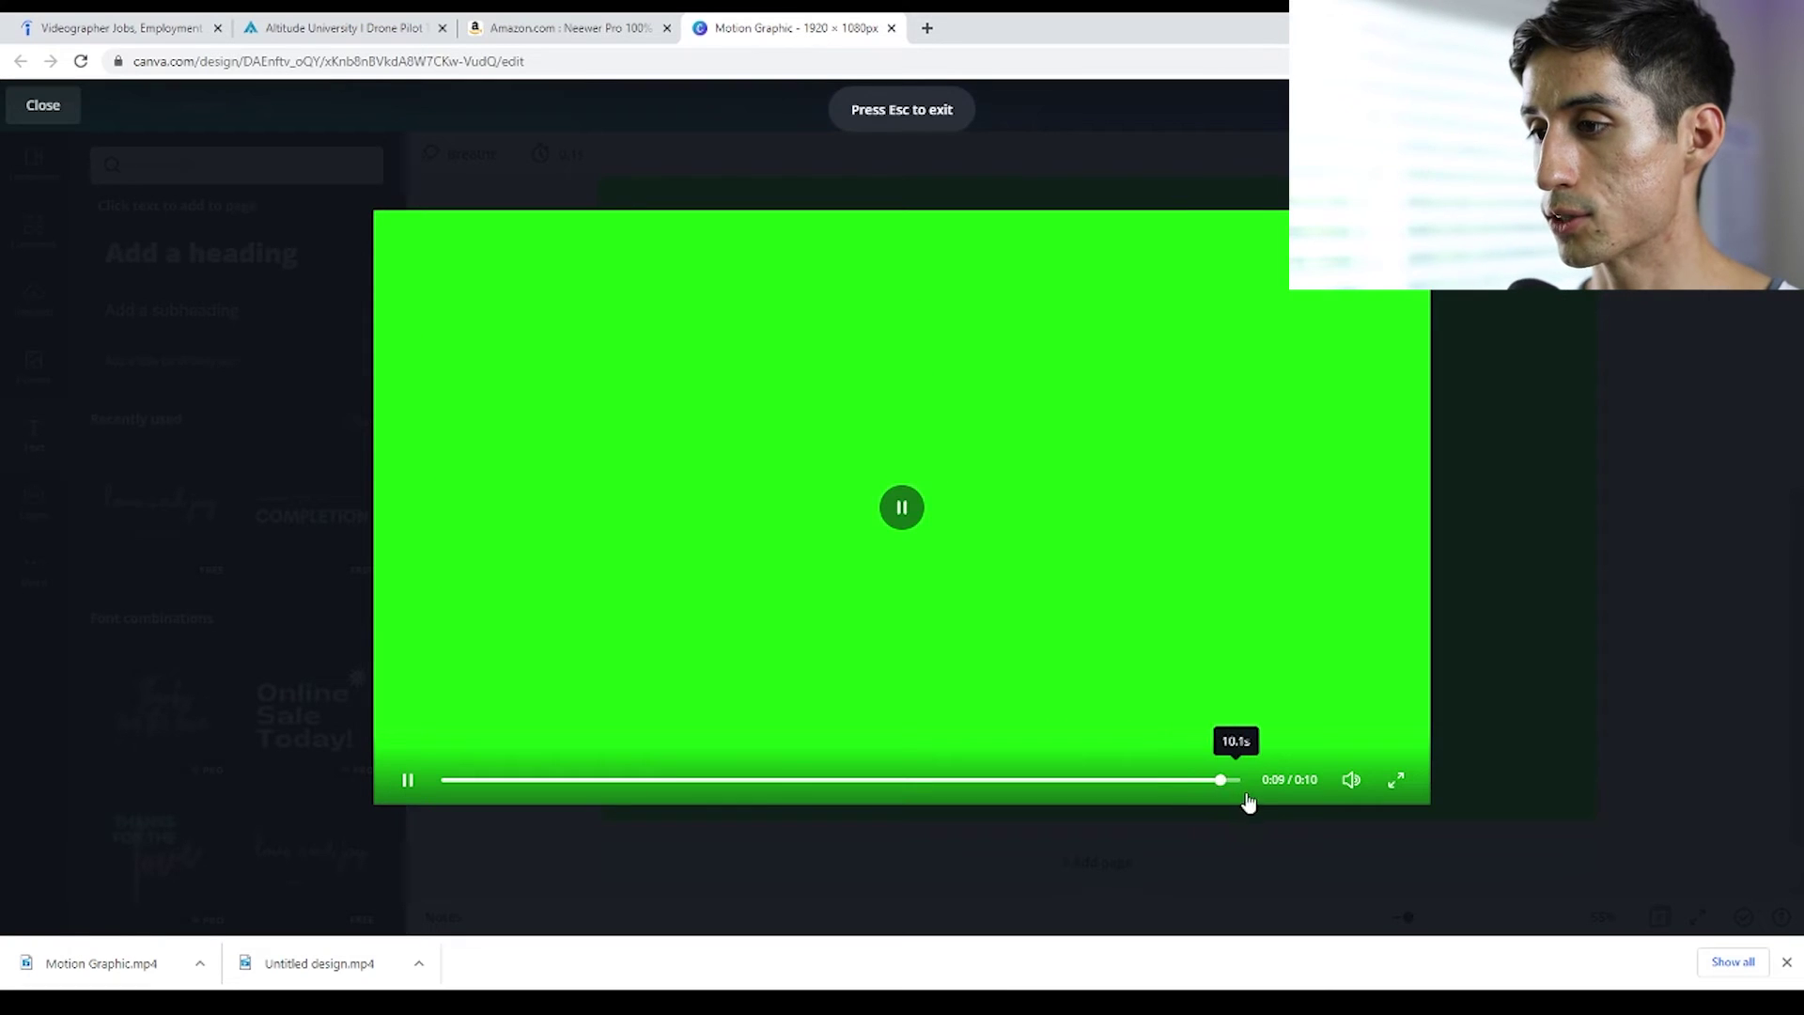
pyautogui.click(1139, 784)
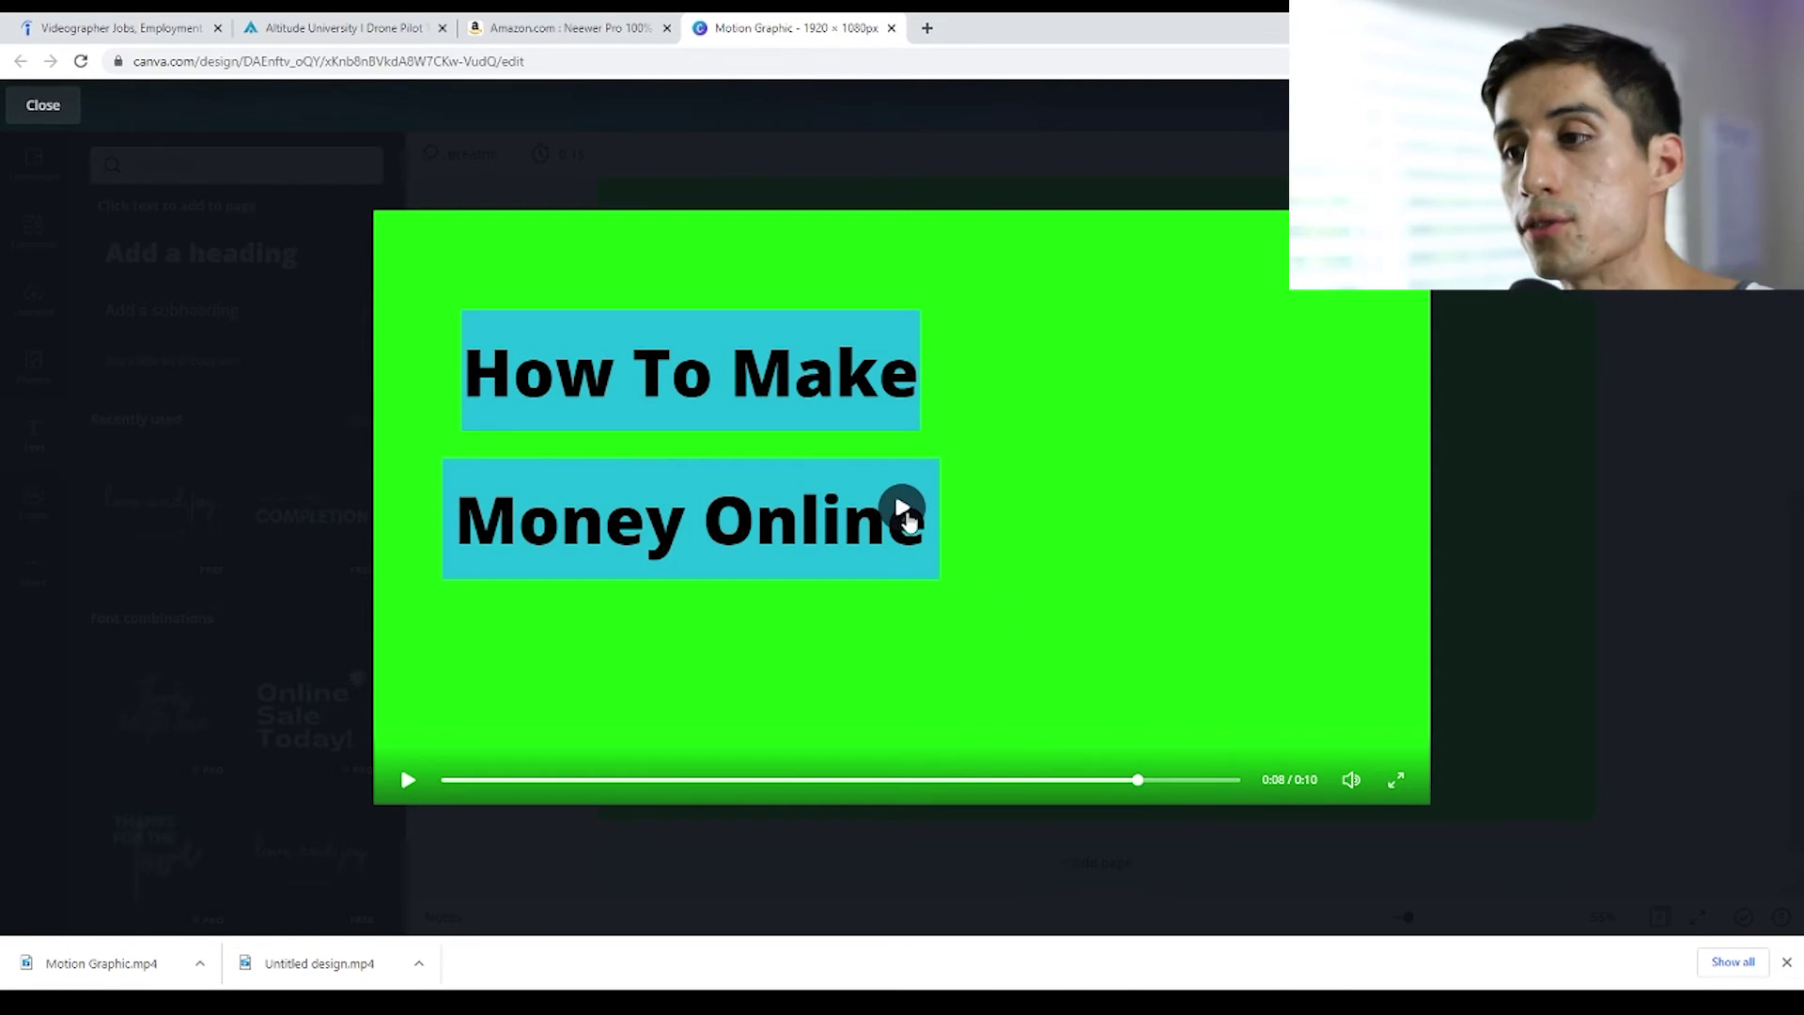
pyautogui.click(907, 522)
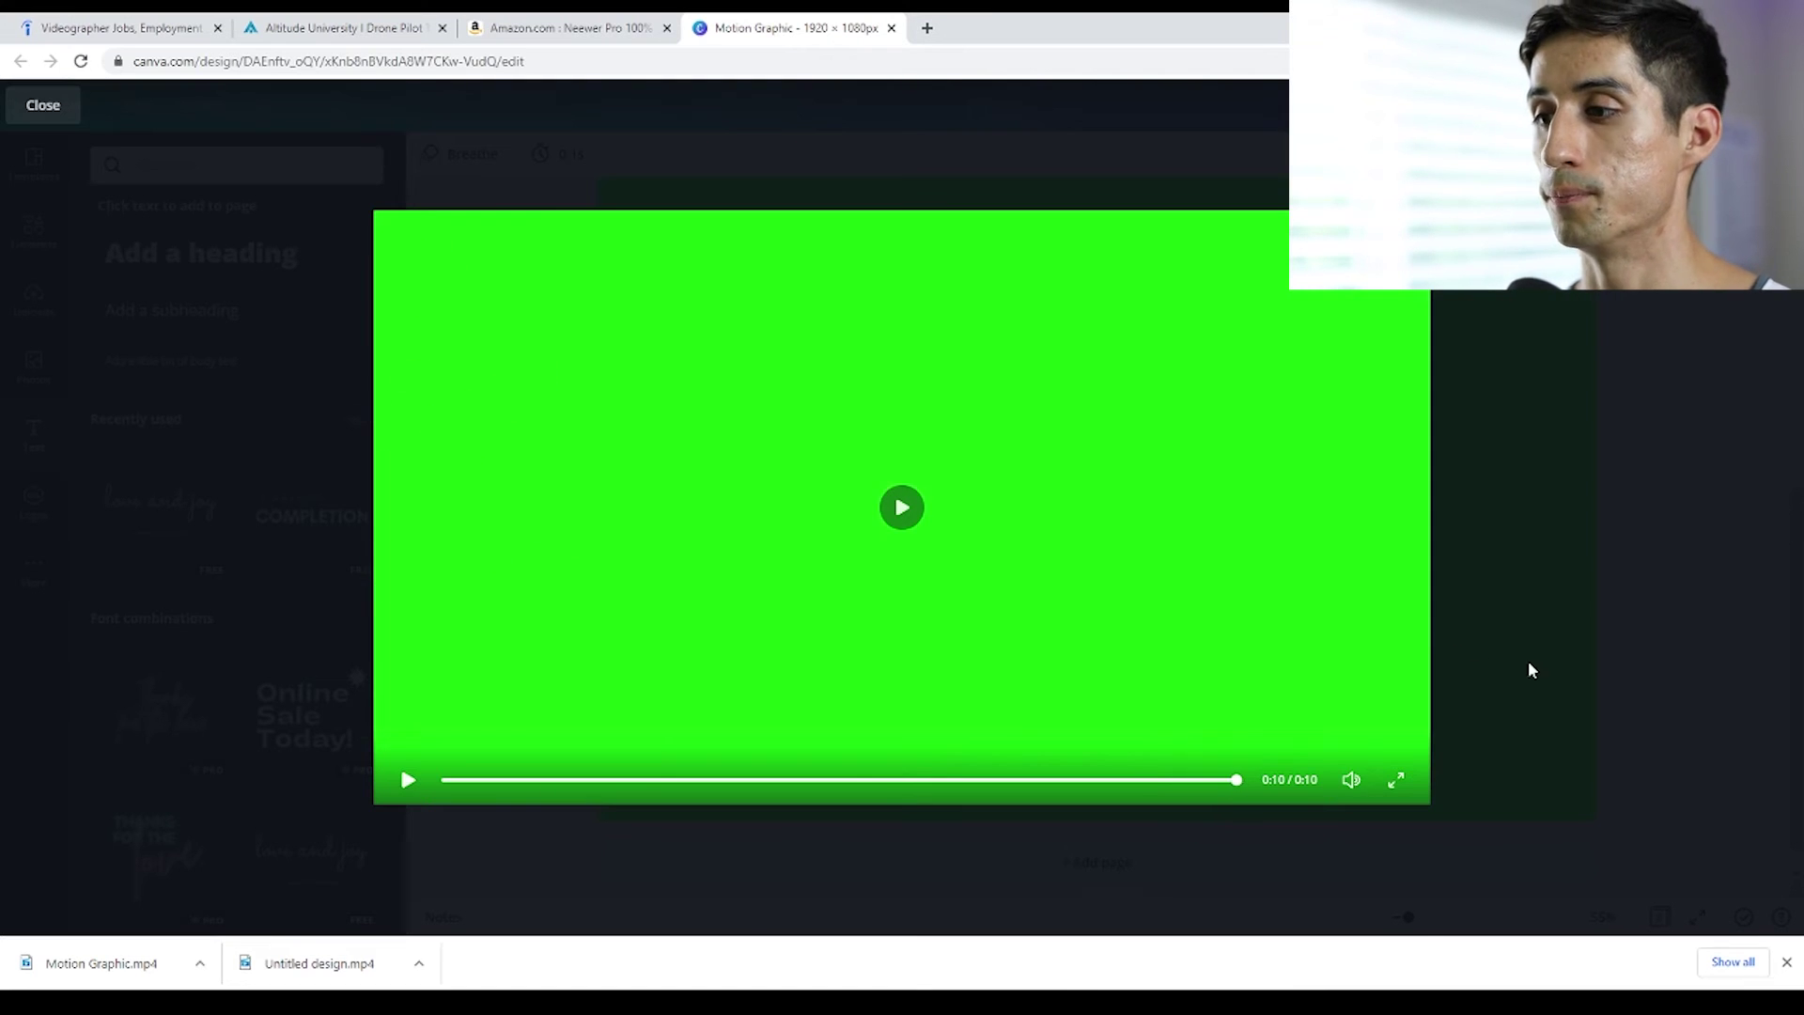
pyautogui.press('Escape')
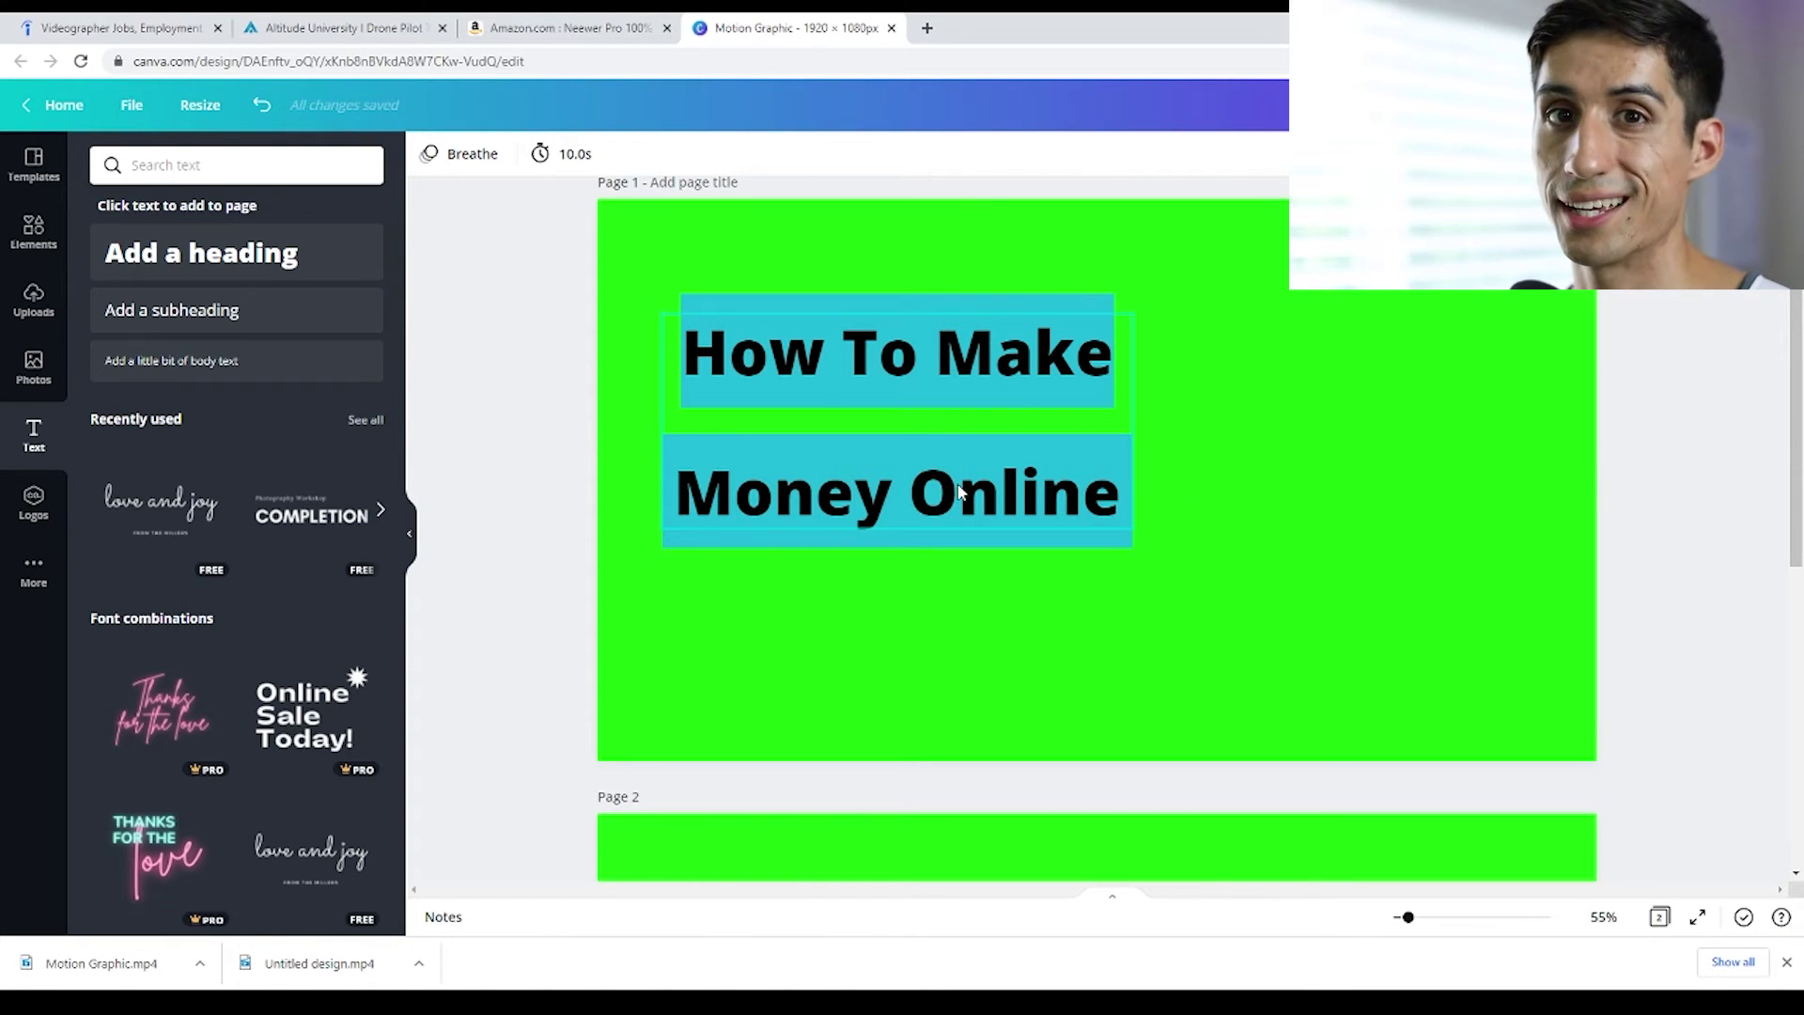
pyautogui.press('Escape')
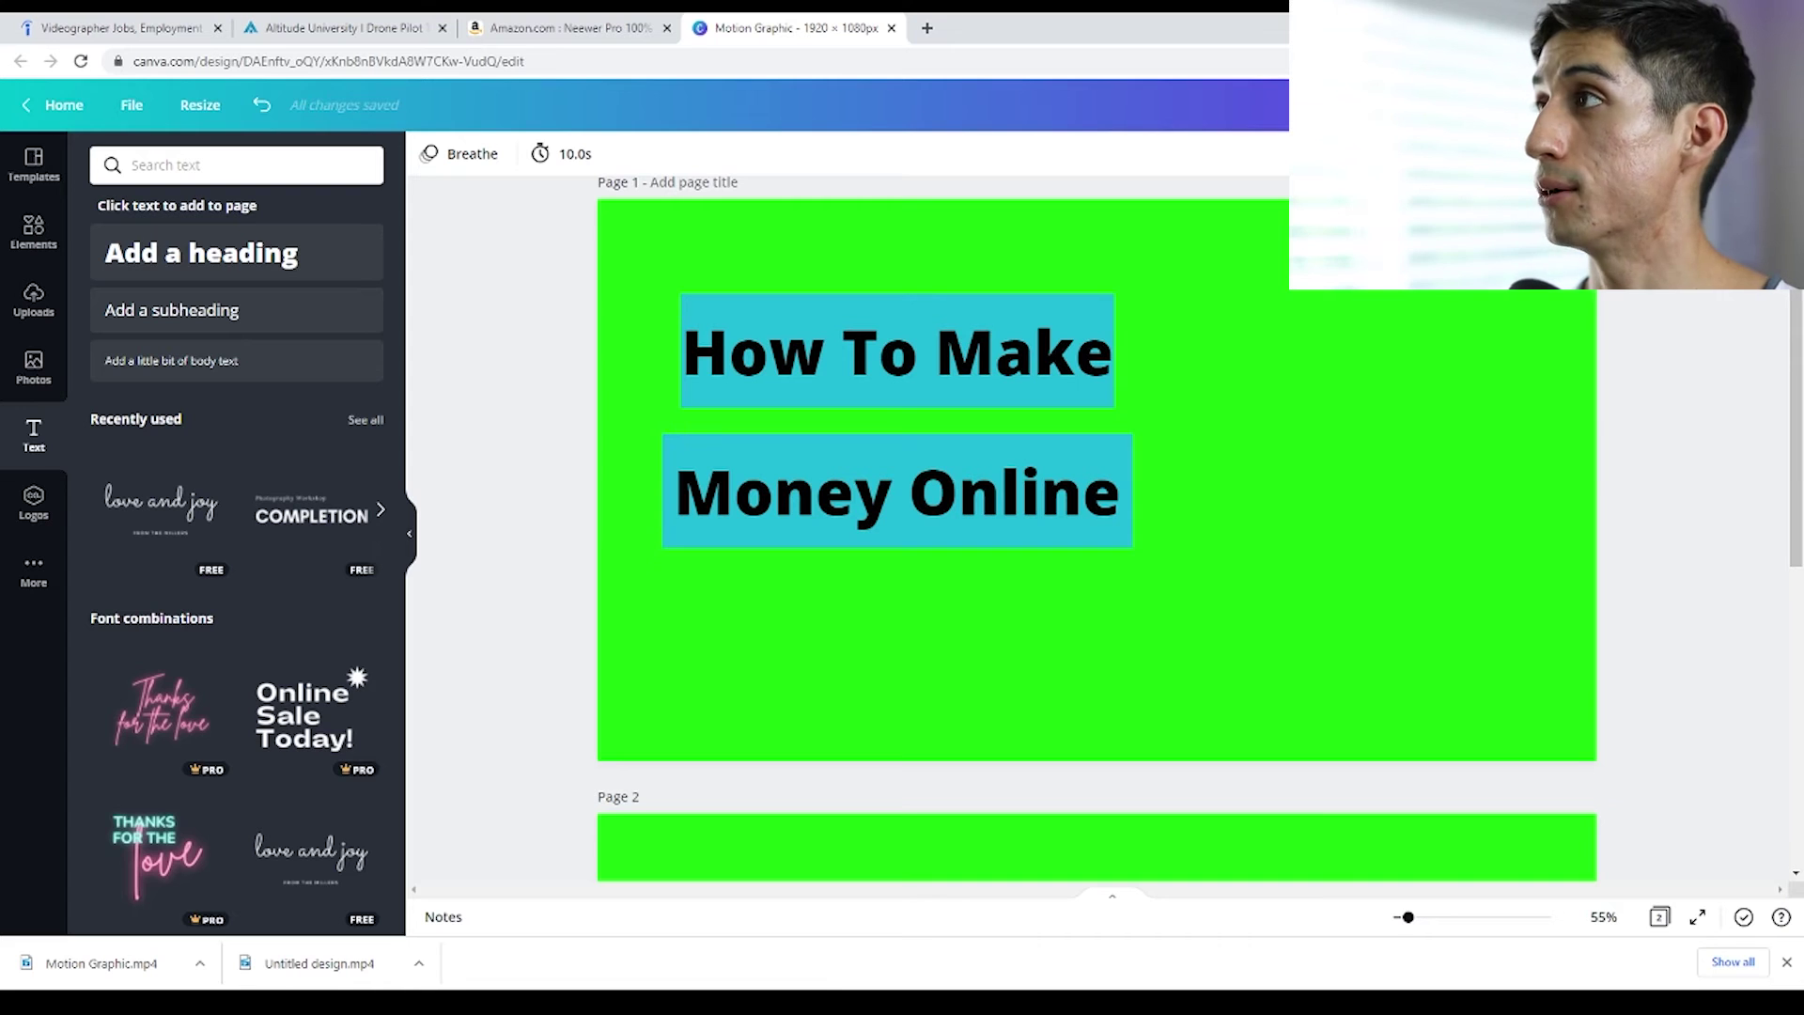
# - Download the green-screen title animation as an MP4 video, keeping all pages
pyautogui.click(1682, 104)
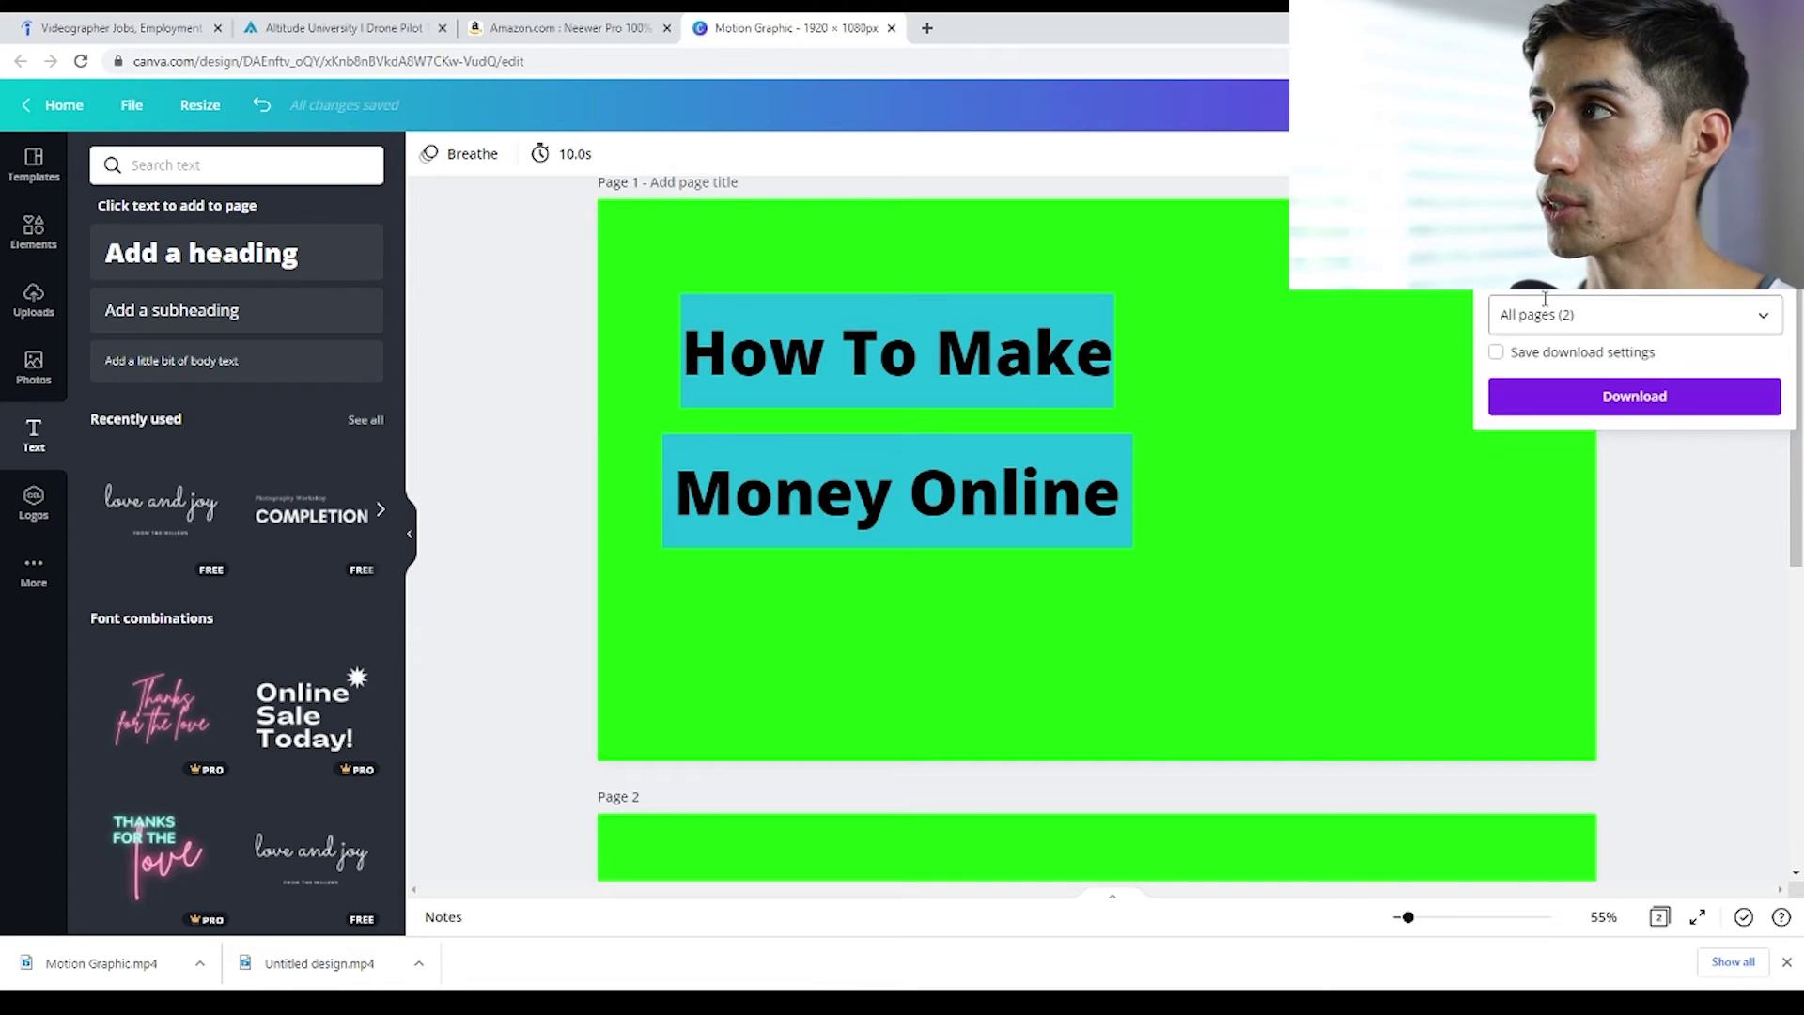
pyautogui.click(1564, 389)
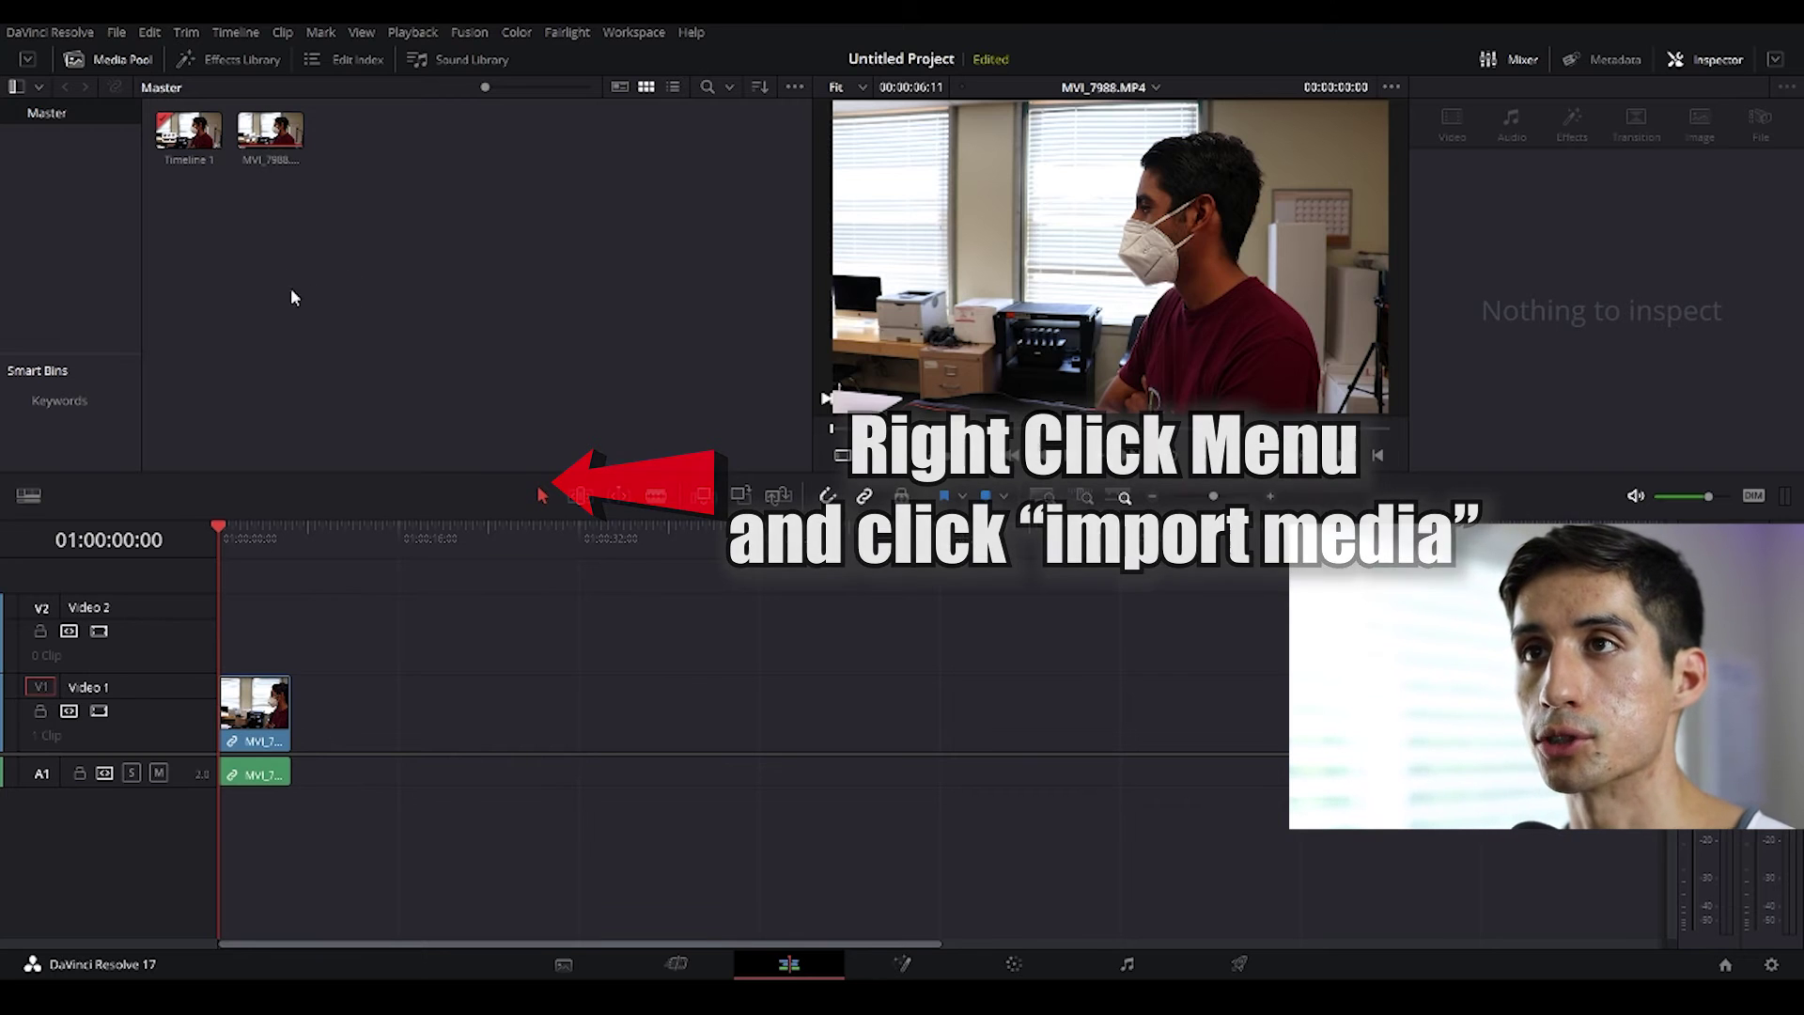
# - Import the Motion Graphic clips and drop the speech-bubble clip onto V2 at the timeline start
pyautogui.click(275, 237)
pyautogui.click(356, 134)
pyautogui.moveTo(353, 139); pyautogui.dragTo(249, 618)
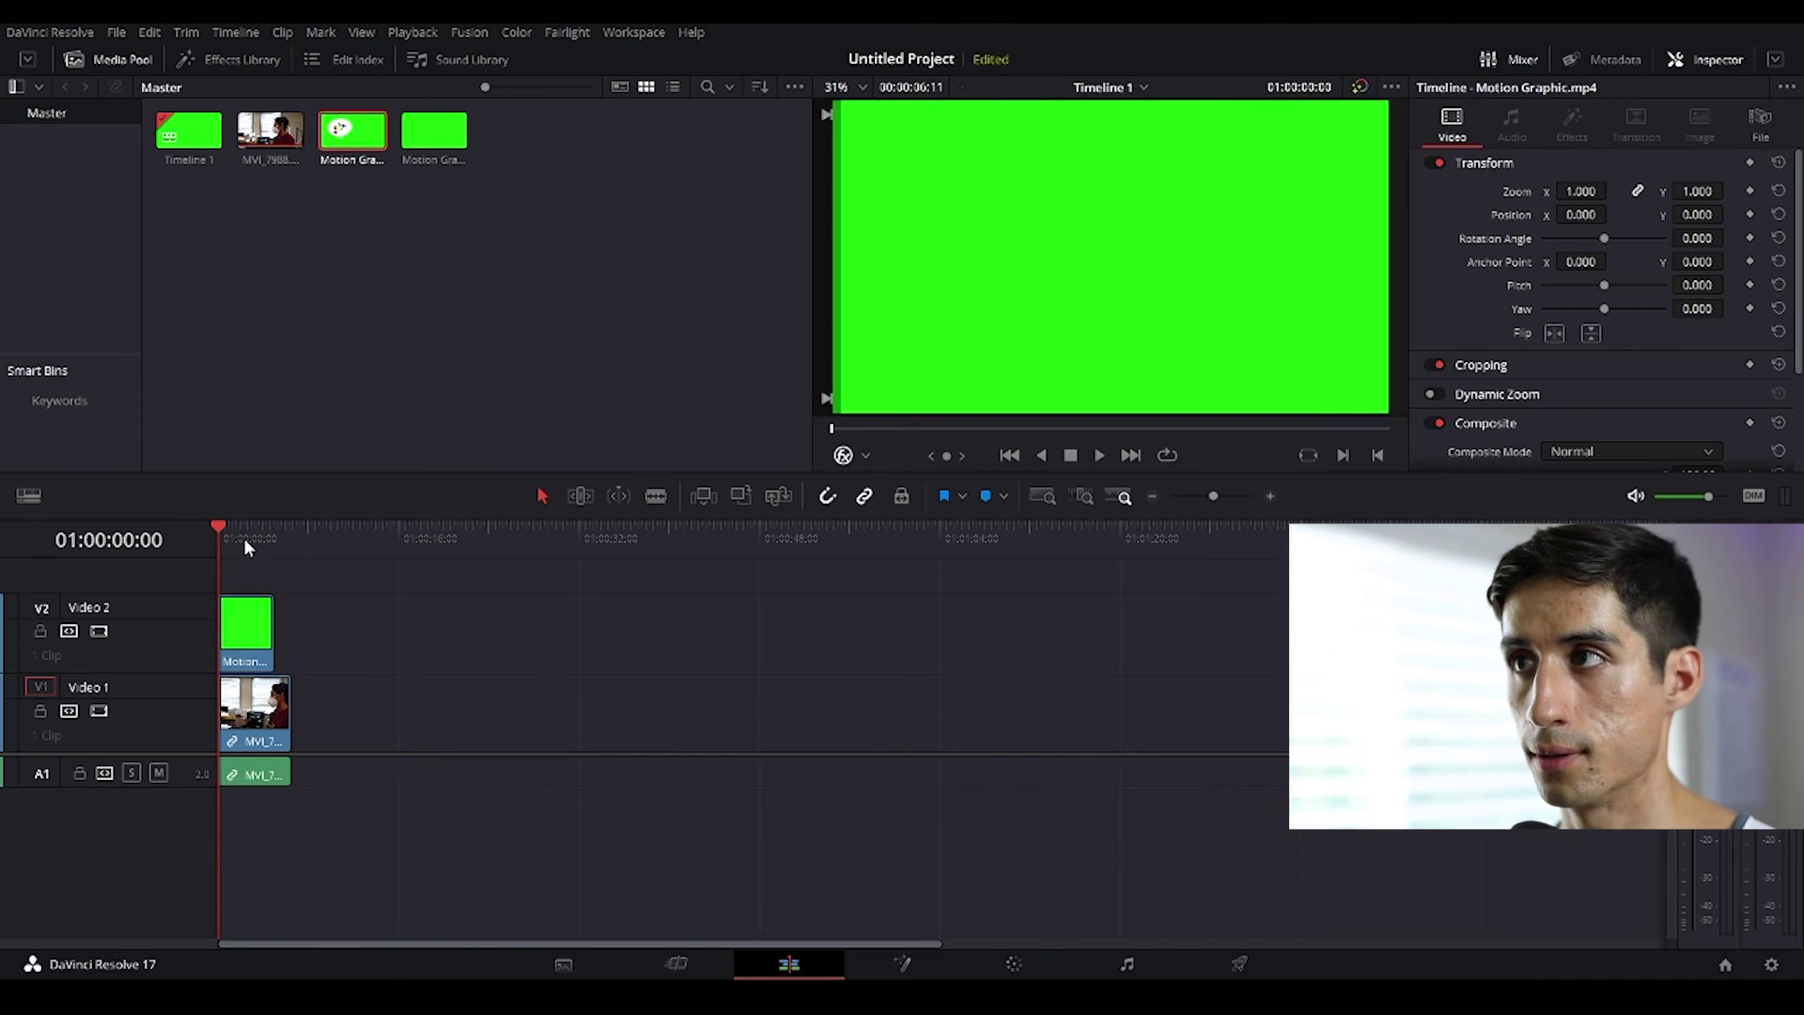
pyautogui.moveTo(217, 537); pyautogui.dragTo(250, 538)
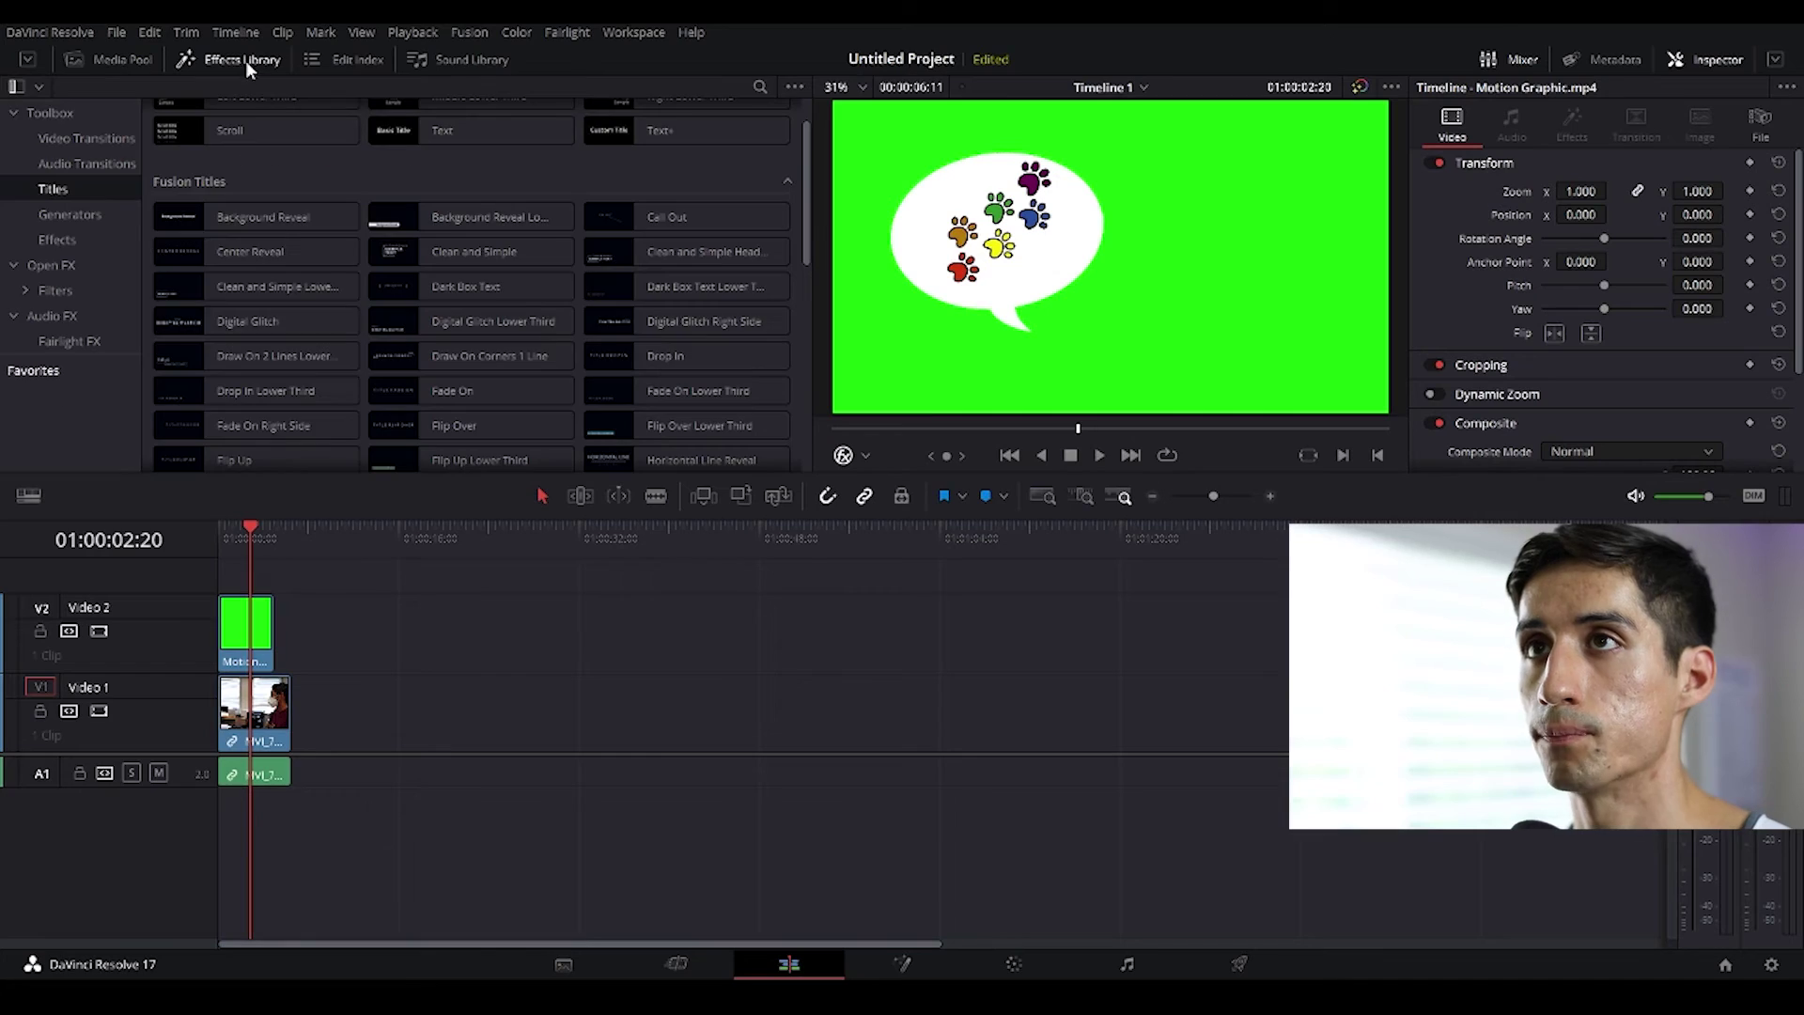
# - Apply the Open FX 3D Keyer to the green speech-bubble clip on V2
pyautogui.click(78, 271)
pyautogui.scroll(-5, 391, 329)
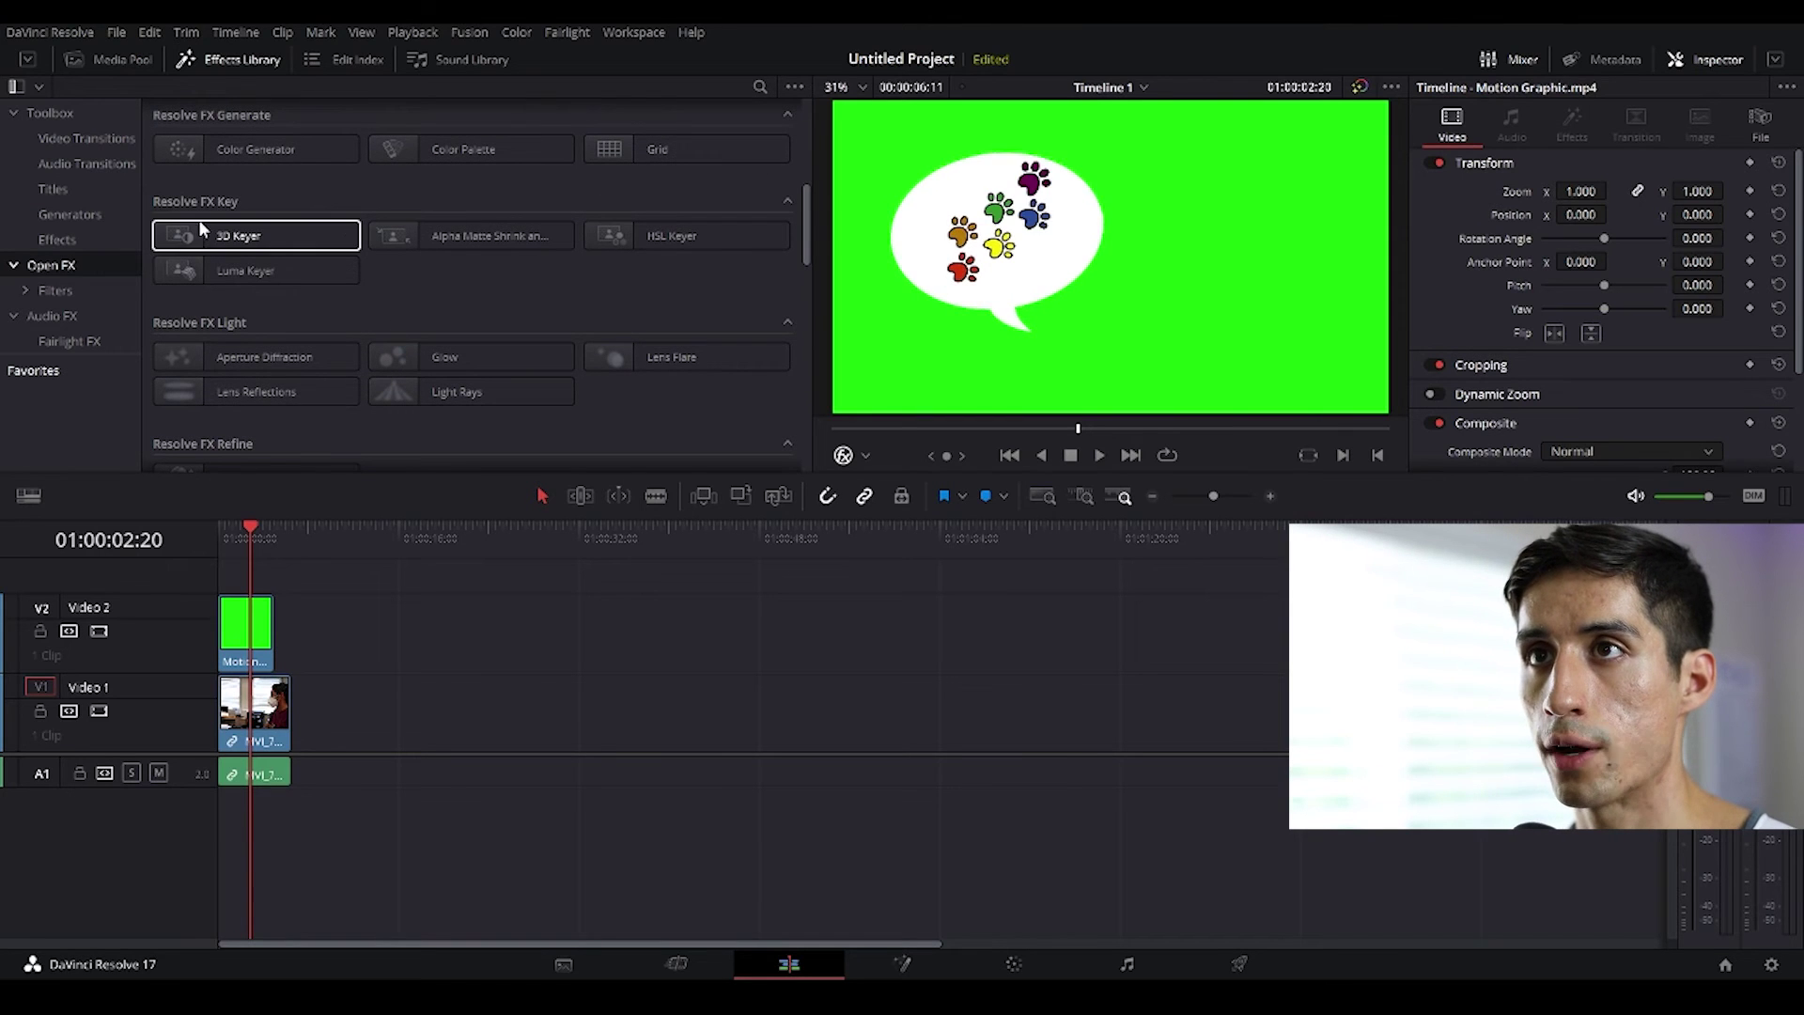
pyautogui.moveTo(253, 236); pyautogui.dragTo(246, 636)
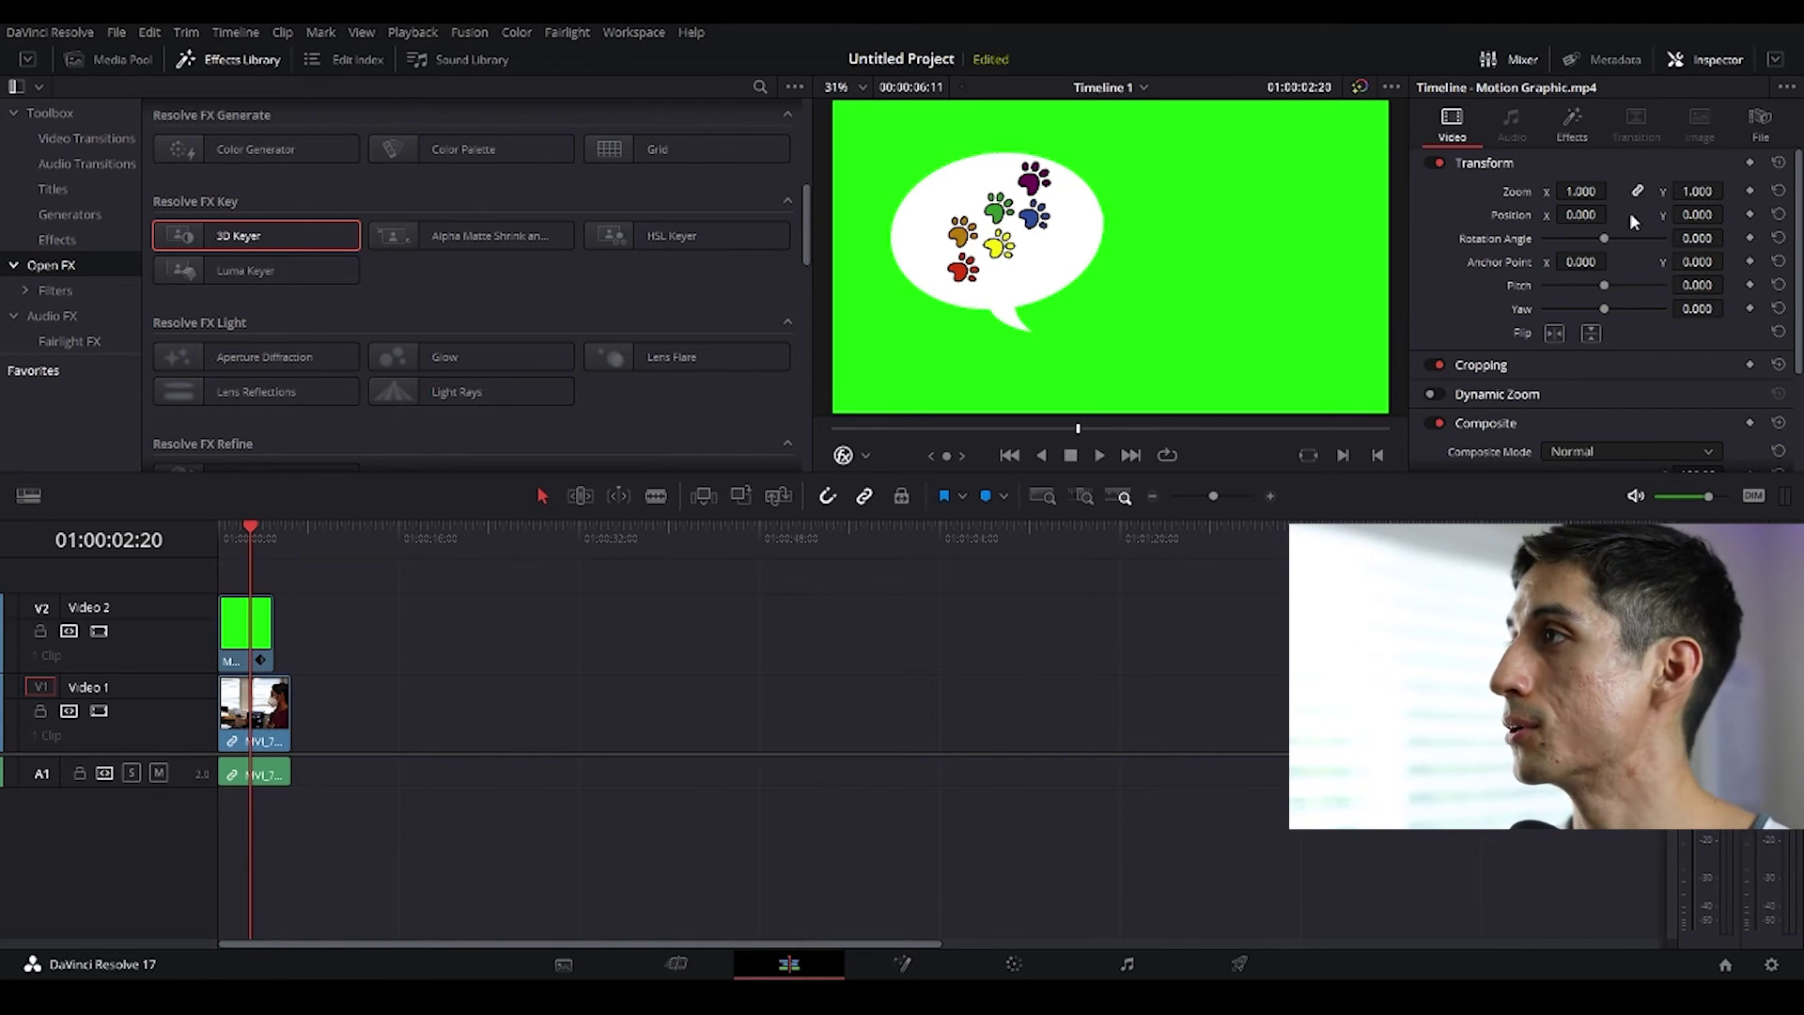
# - Stroke-sample the green background in the 3D Keyer and enable Despill
pyautogui.click(1573, 126)
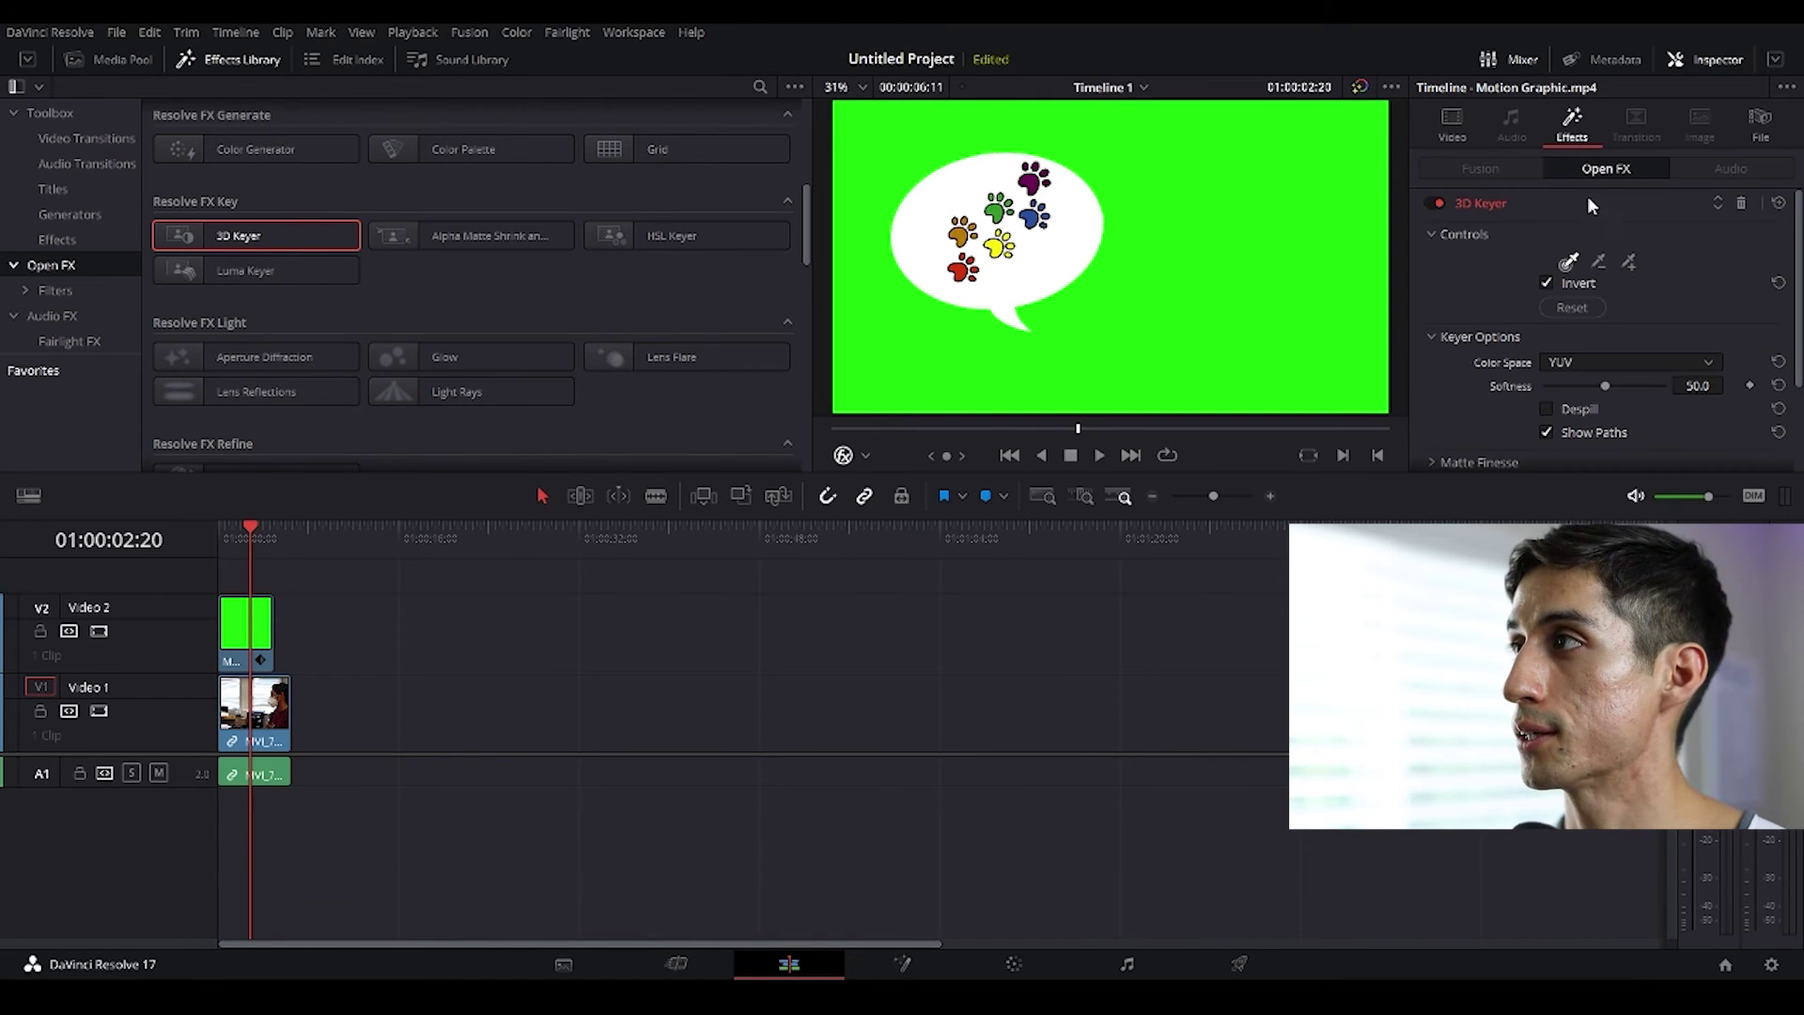
pyautogui.click(1630, 263)
pyautogui.moveTo(1116, 138); pyautogui.dragTo(1239, 267)
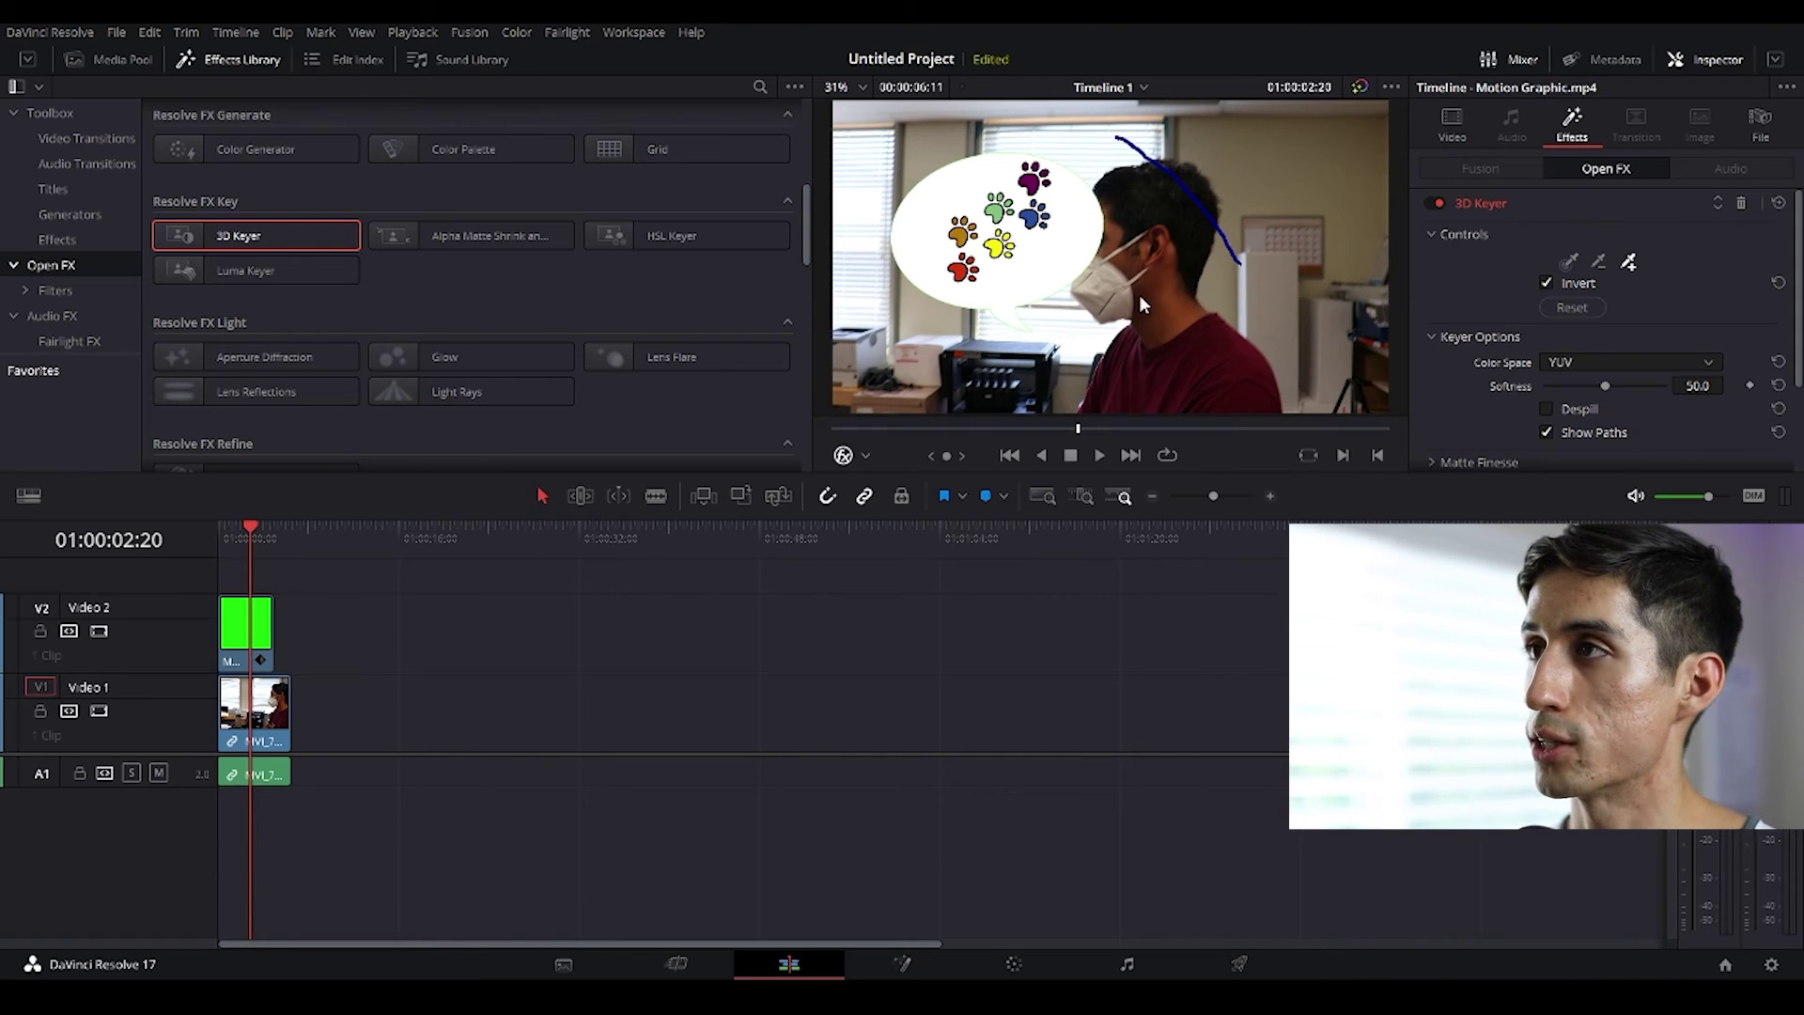
pyautogui.scroll(-2, 1460, 269)
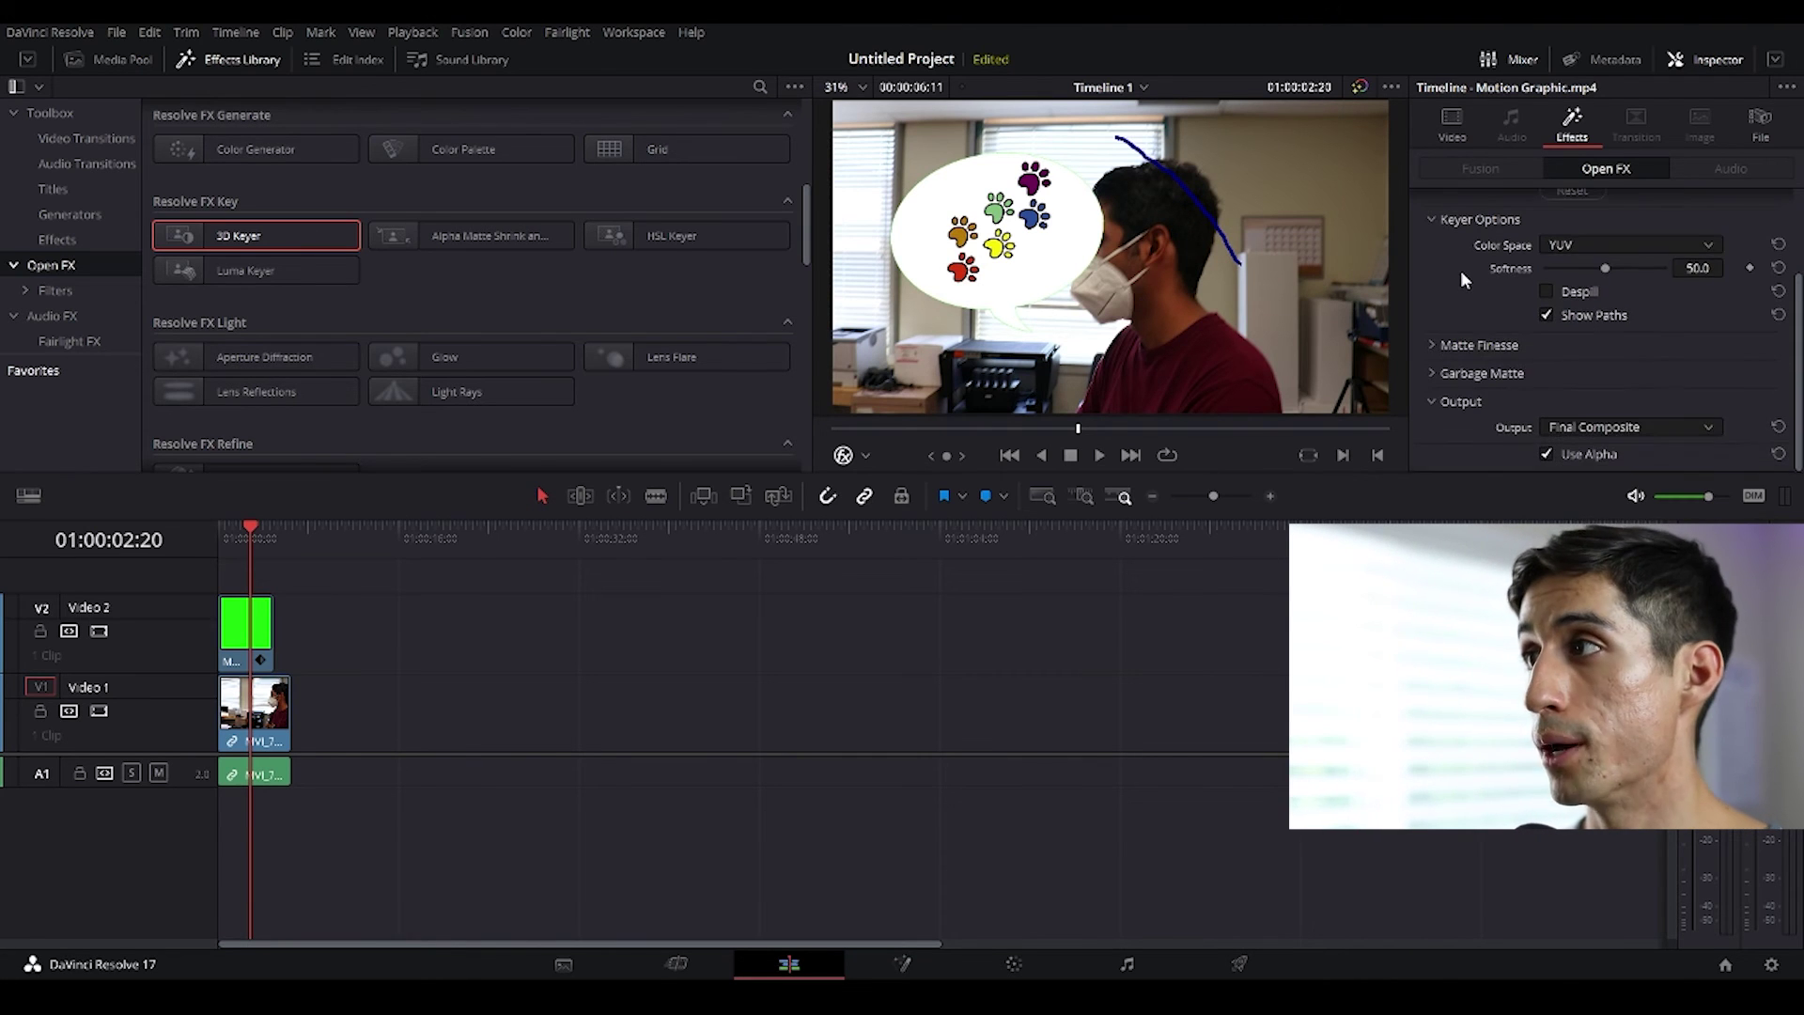
pyautogui.click(1547, 294)
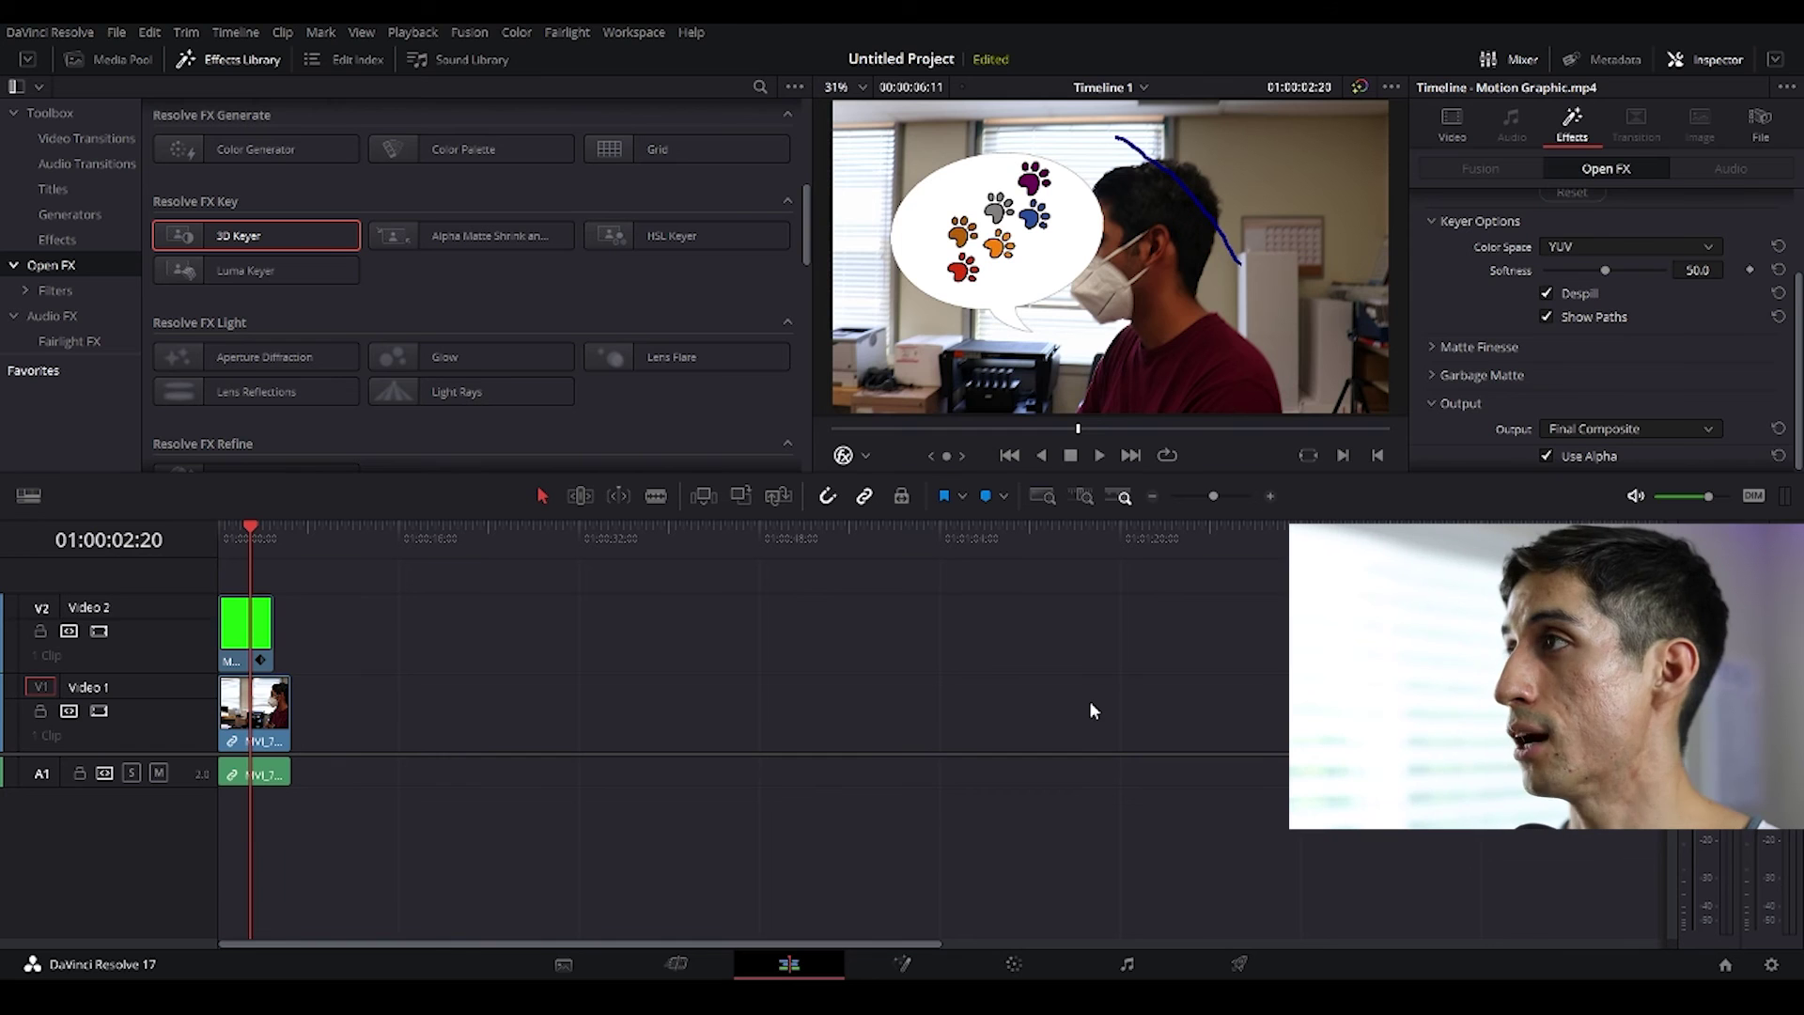
# - Set the bubble's Zoom to 0.700 and Position to -163, 66
pyautogui.click(1455, 122)
pyautogui.moveTo(1581, 191)
pyautogui.mouseDown()
pyautogui.moveTo(1541, 191)
pyautogui.moveTo(1560, 214)
pyautogui.moveTo(1541, 214)
pyautogui.moveTo(1588, 215)
pyautogui.mouseUp()
pyautogui.moveTo(1697, 214); pyautogui.dragTo(1749, 219)
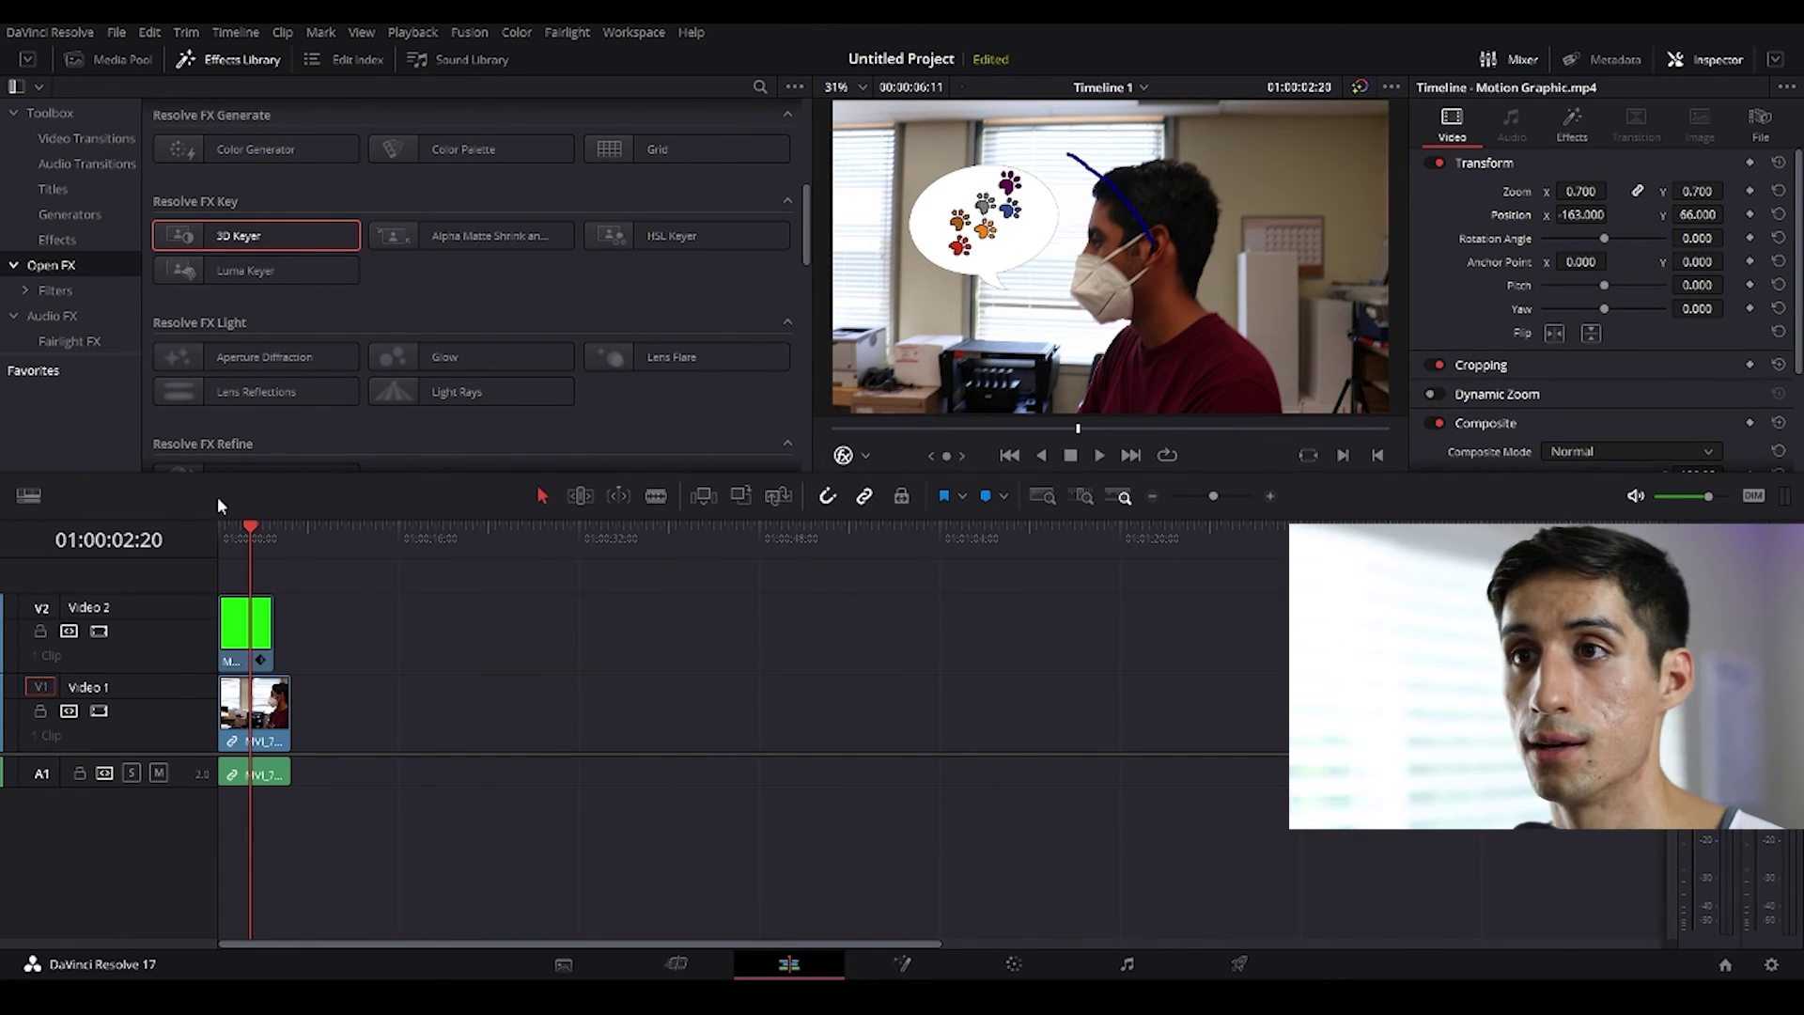
# - Play the speech-bubble composite from the timeline start
pyautogui.moveTo(247, 532); pyautogui.dragTo(209, 522)
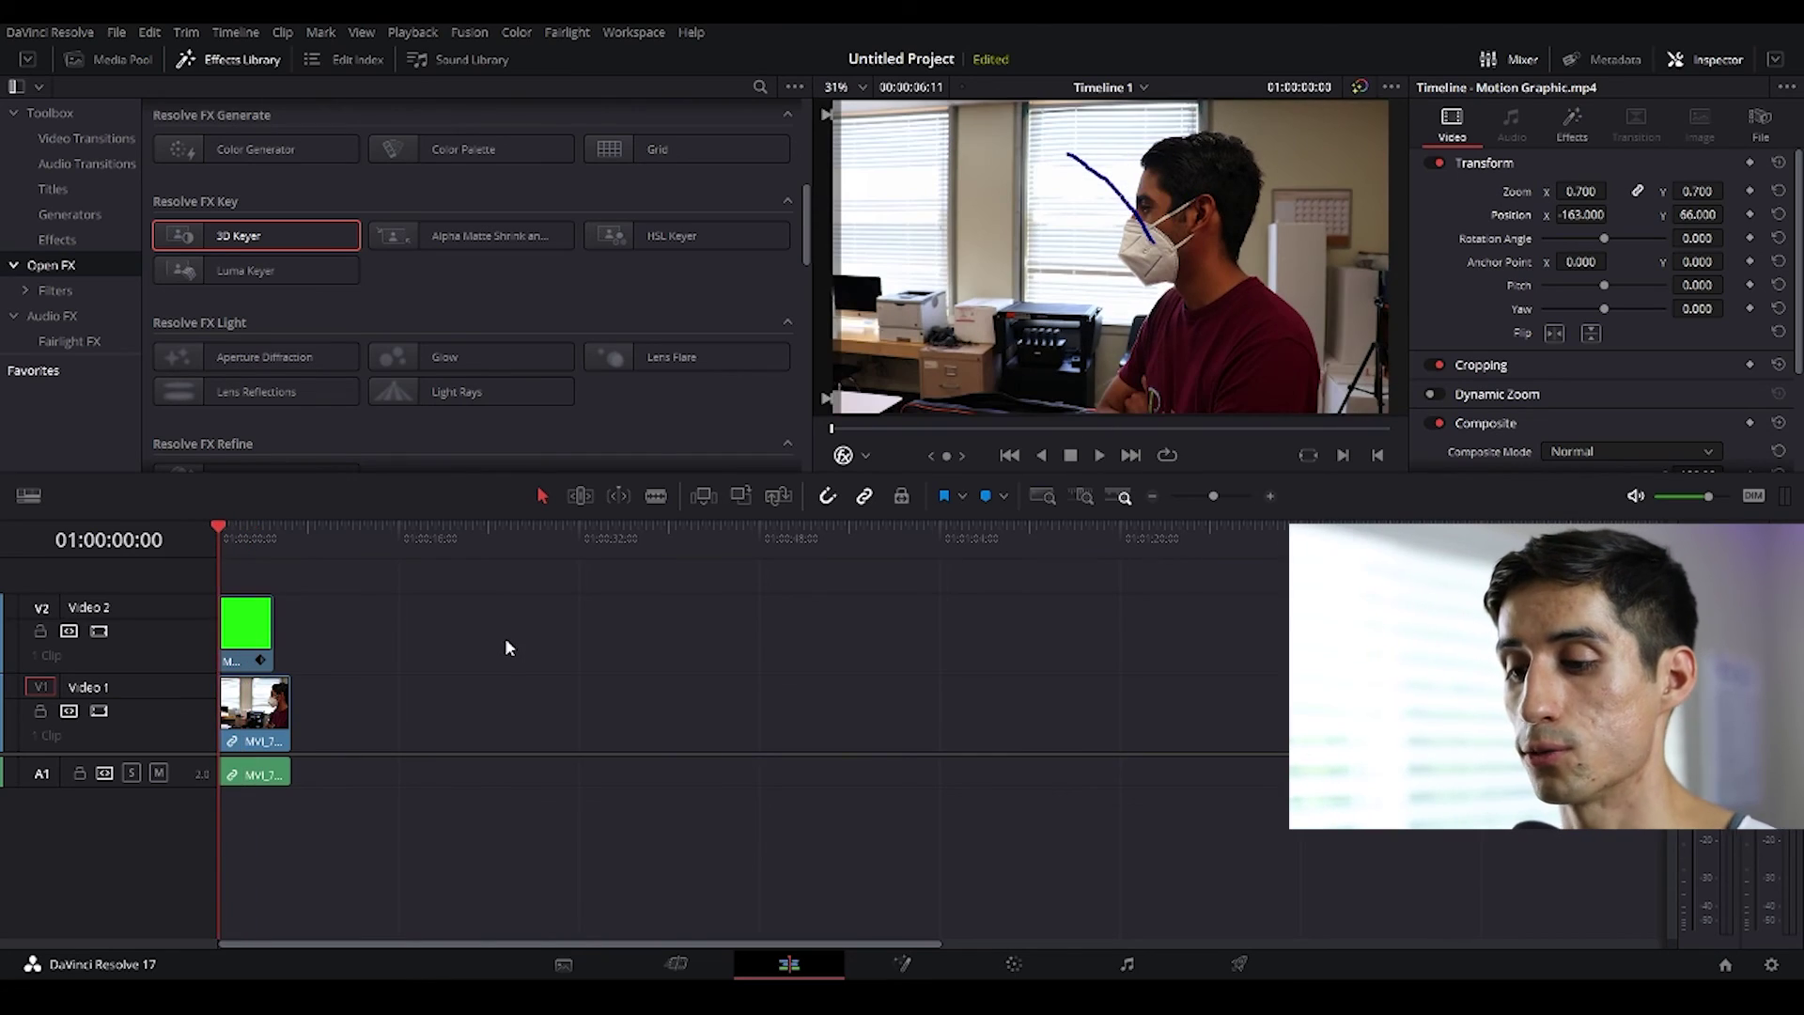
pyautogui.press('space')
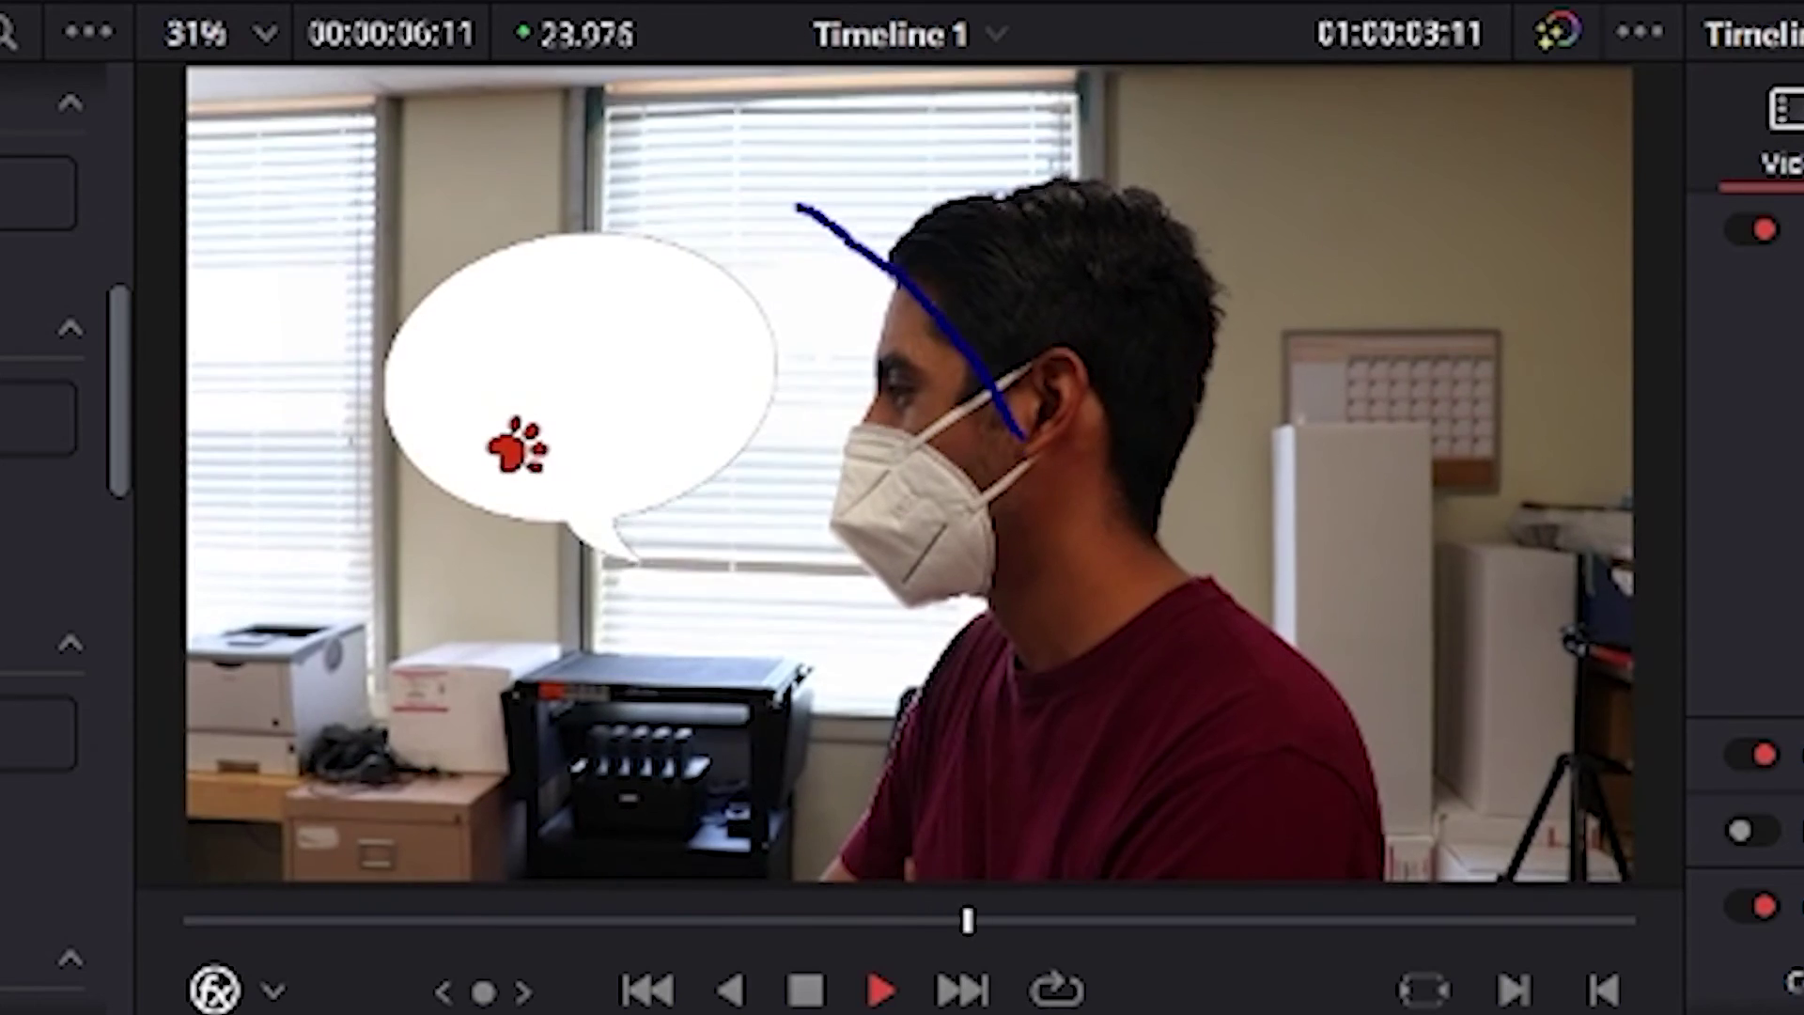
pyautogui.press('space')
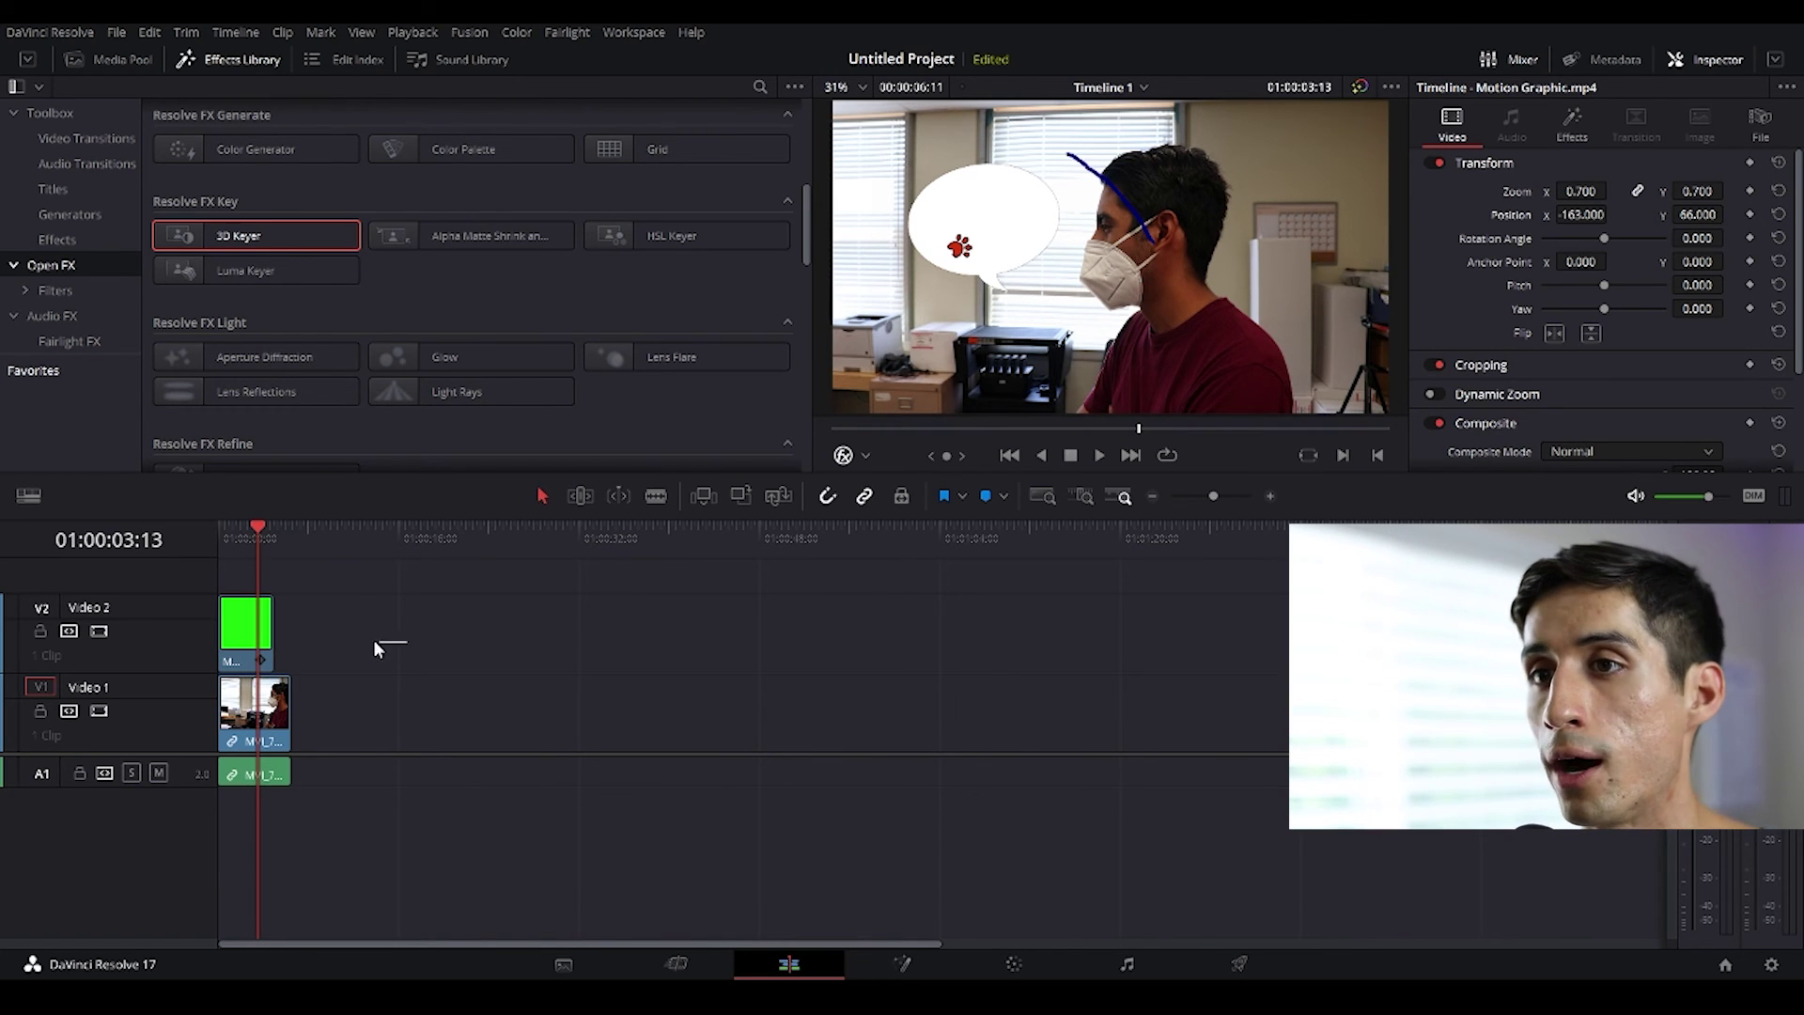
# - Delete the speech-bubble clip and place Motion Graphic (1) on V2 at the start
pyautogui.click(246, 622)
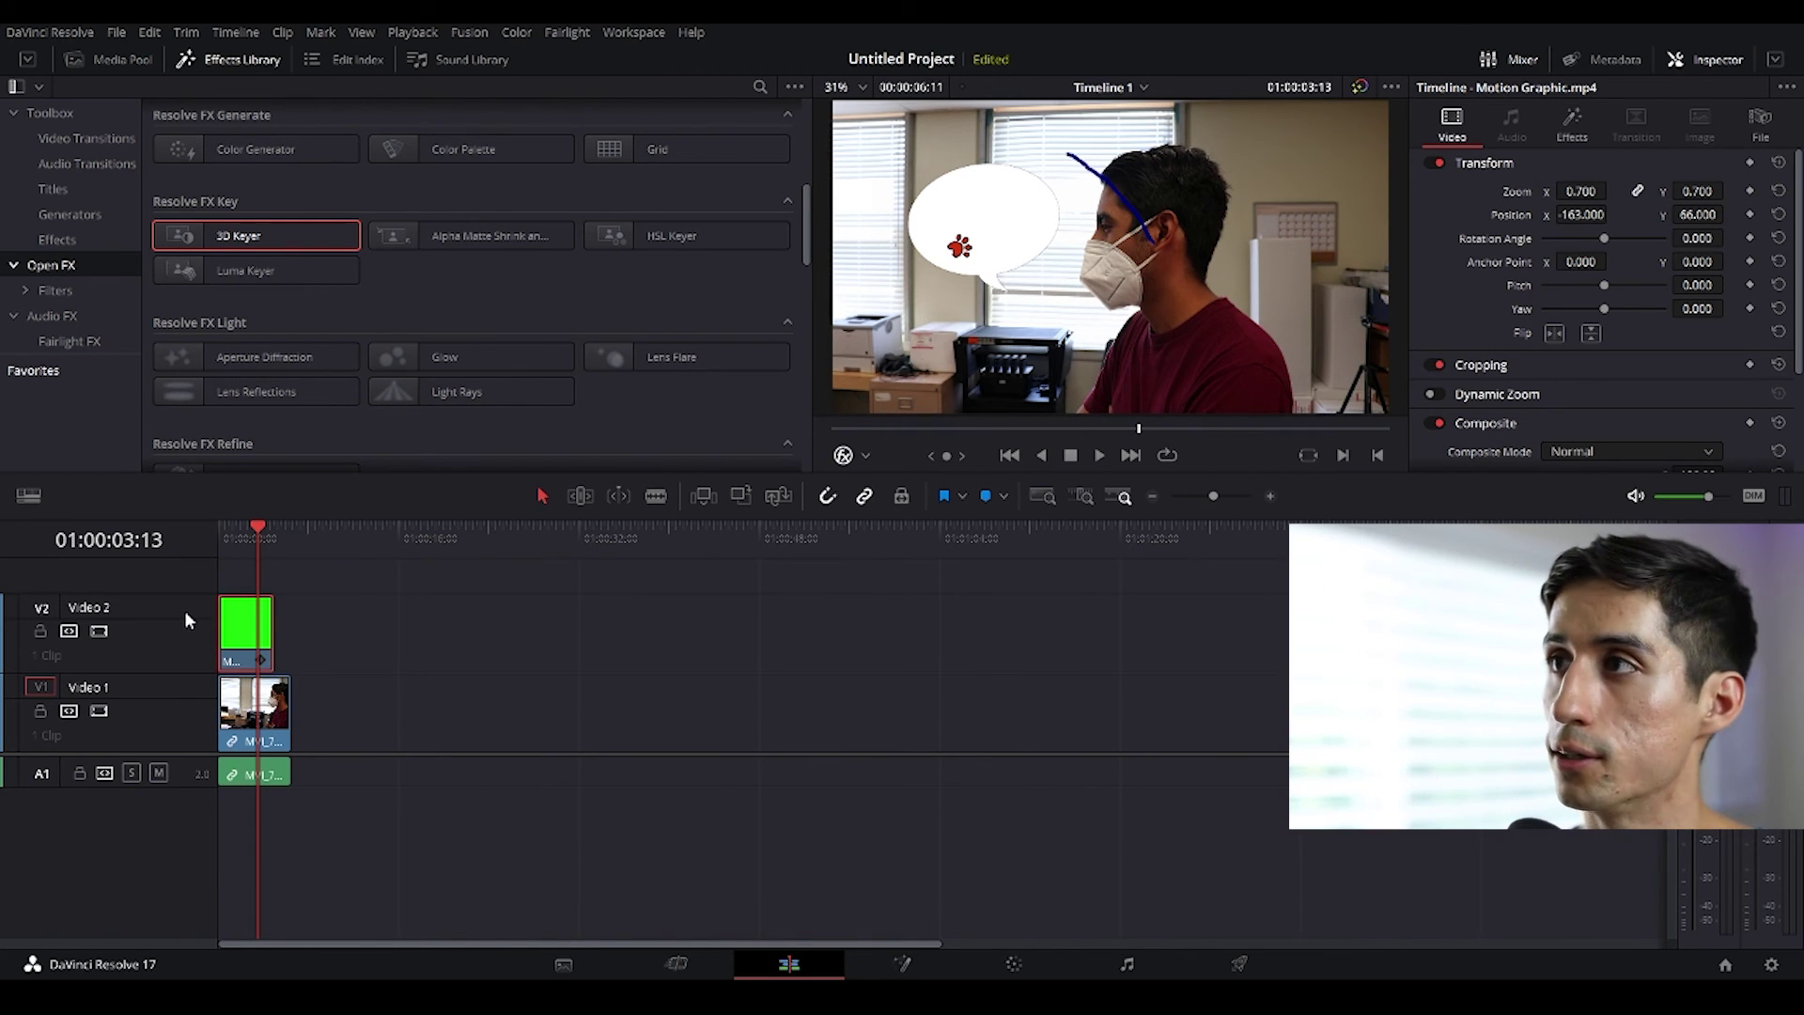
pyautogui.press('Delete')
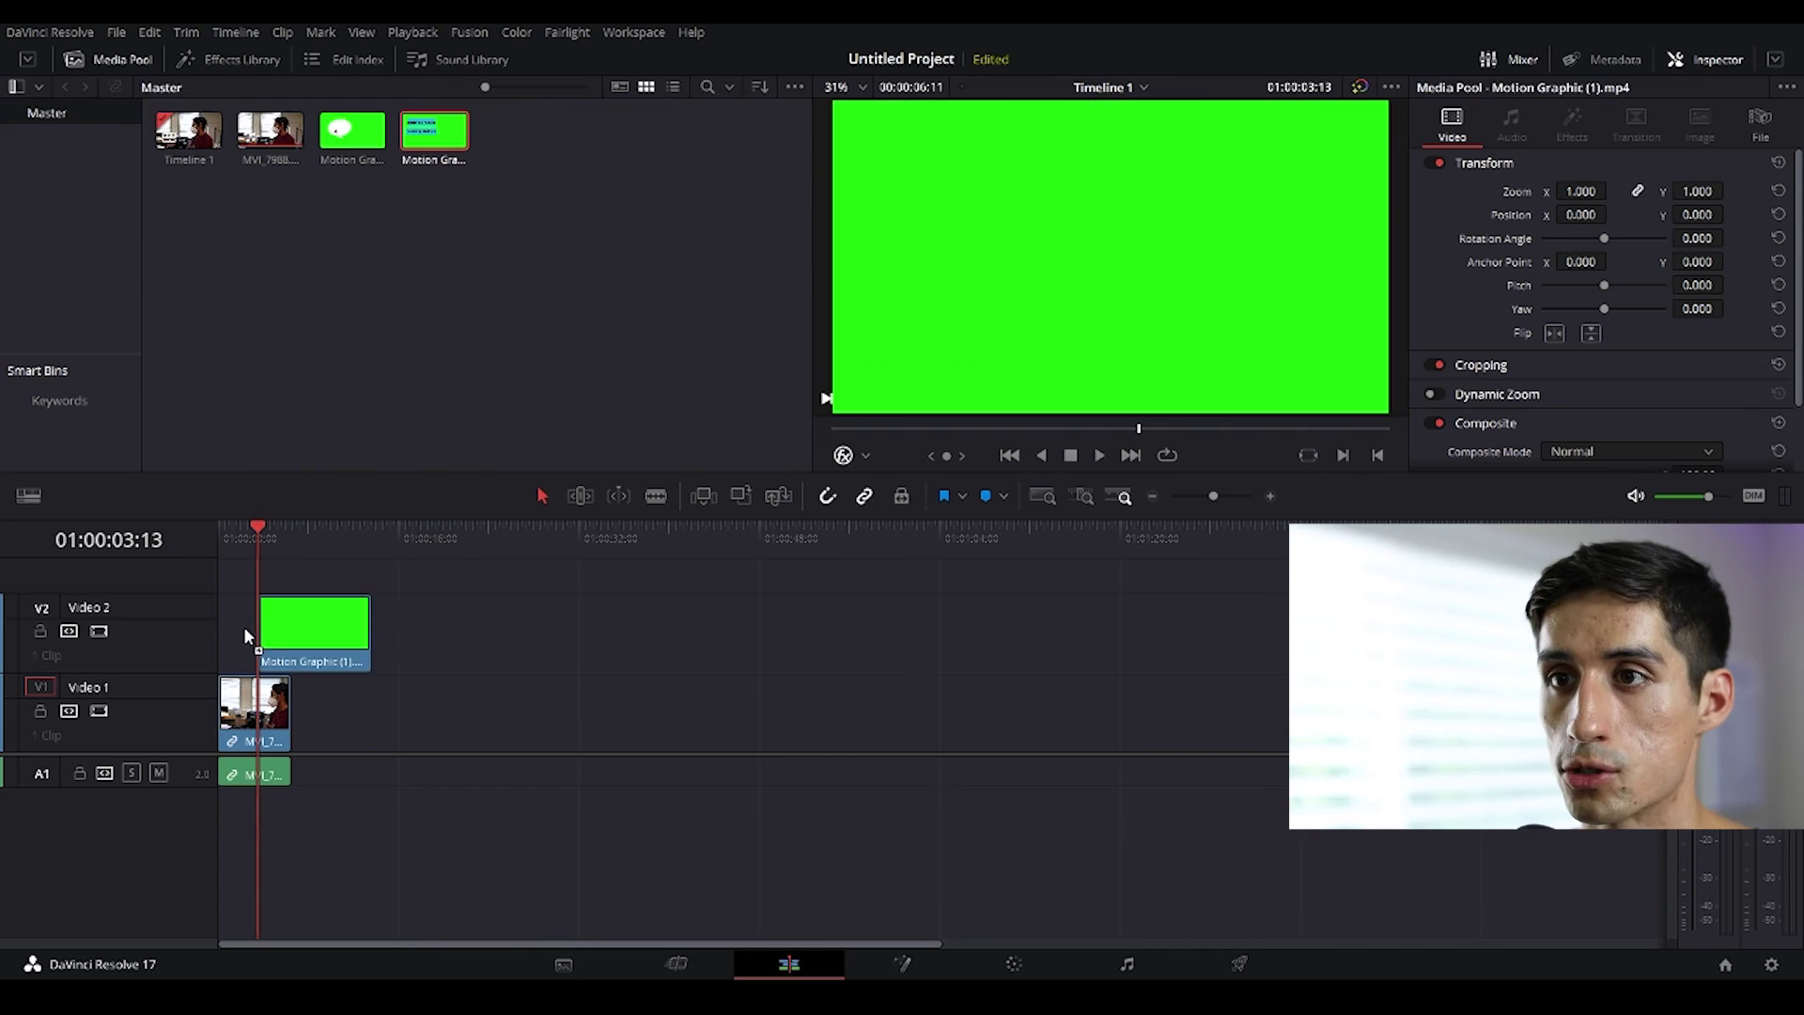
pyautogui.moveTo(244, 626); pyautogui.dragTo(226, 626)
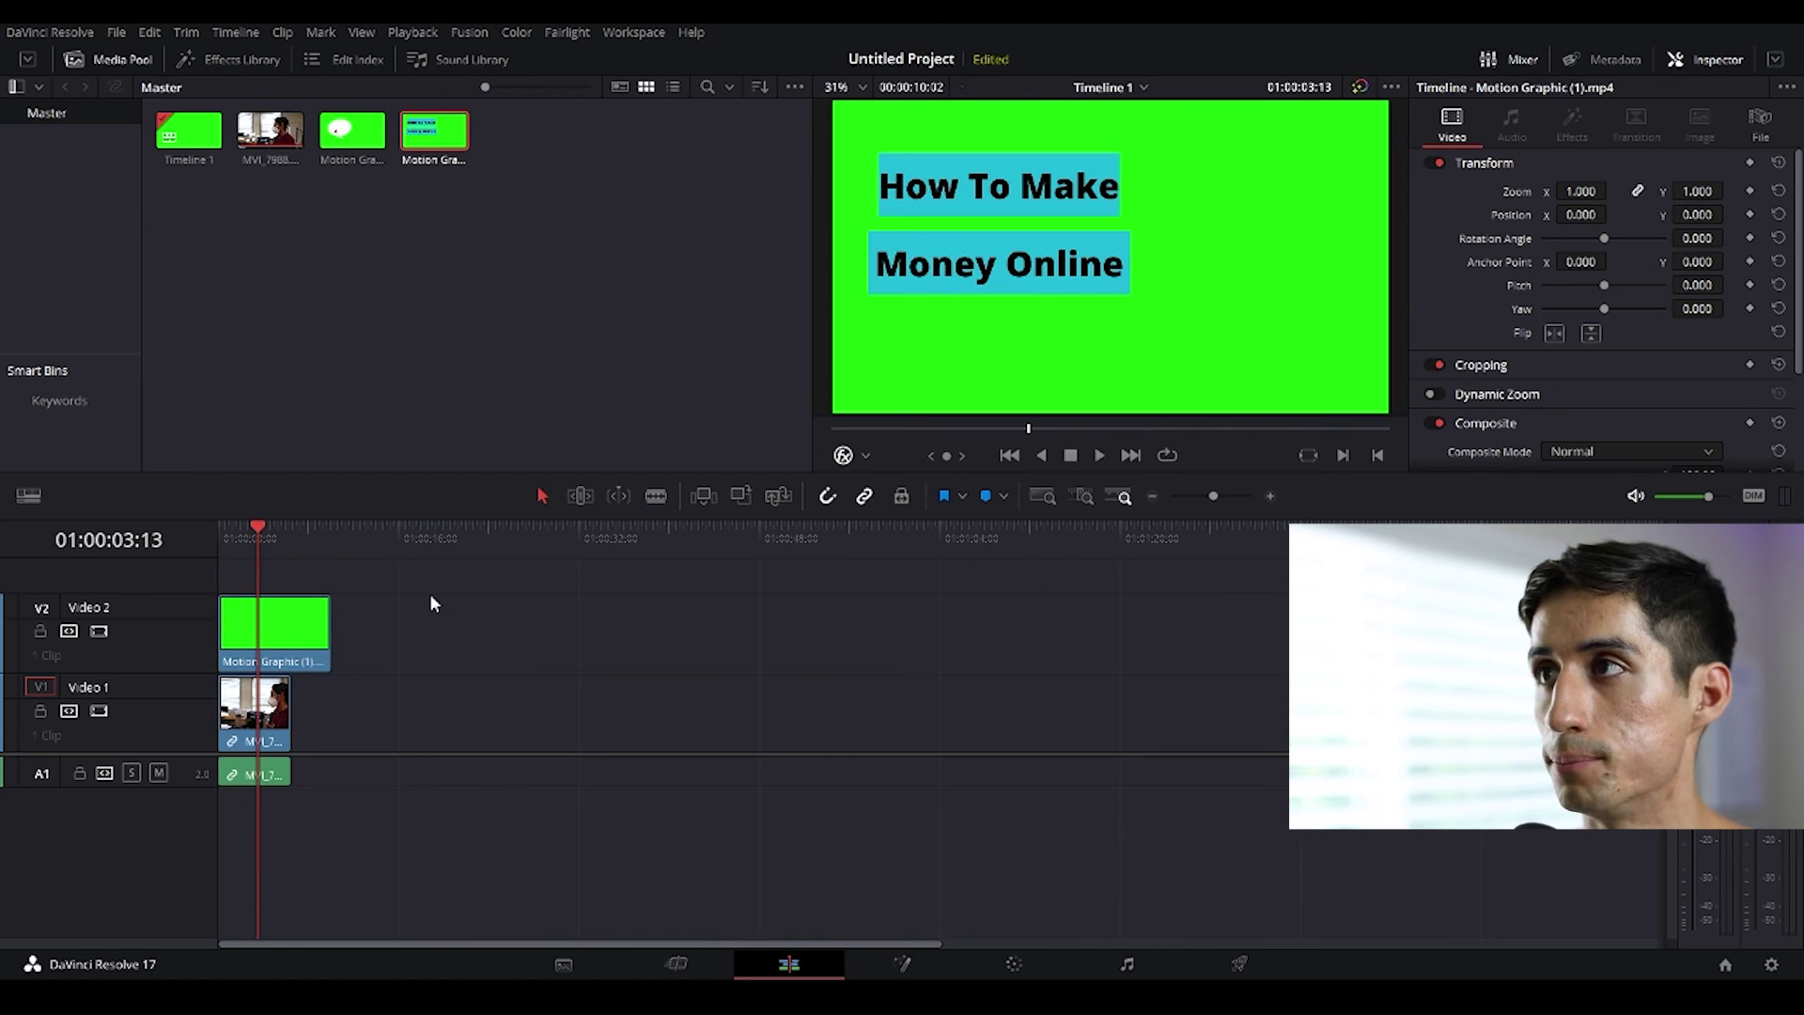
# - Apply the Open FX 3D Keyer to the How To Make Money Online title clip
pyautogui.click(217, 62)
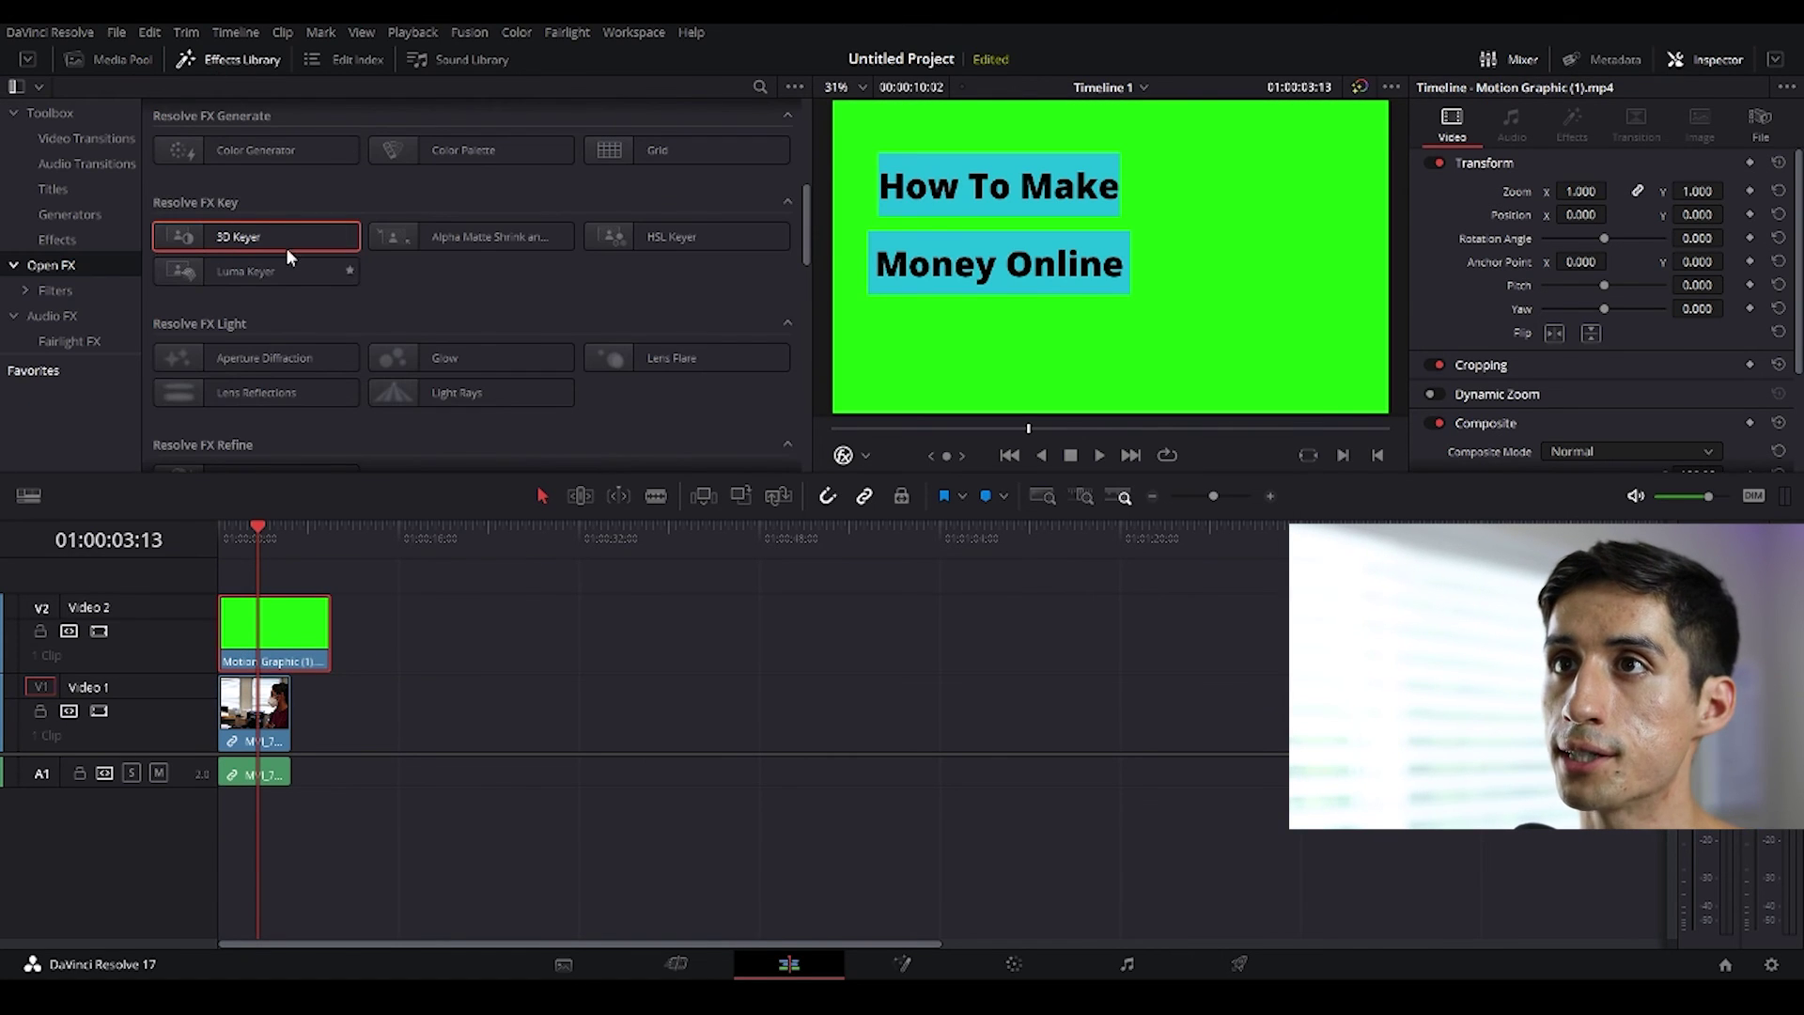
pyautogui.moveTo(380, 605); pyautogui.dragTo(304, 636)
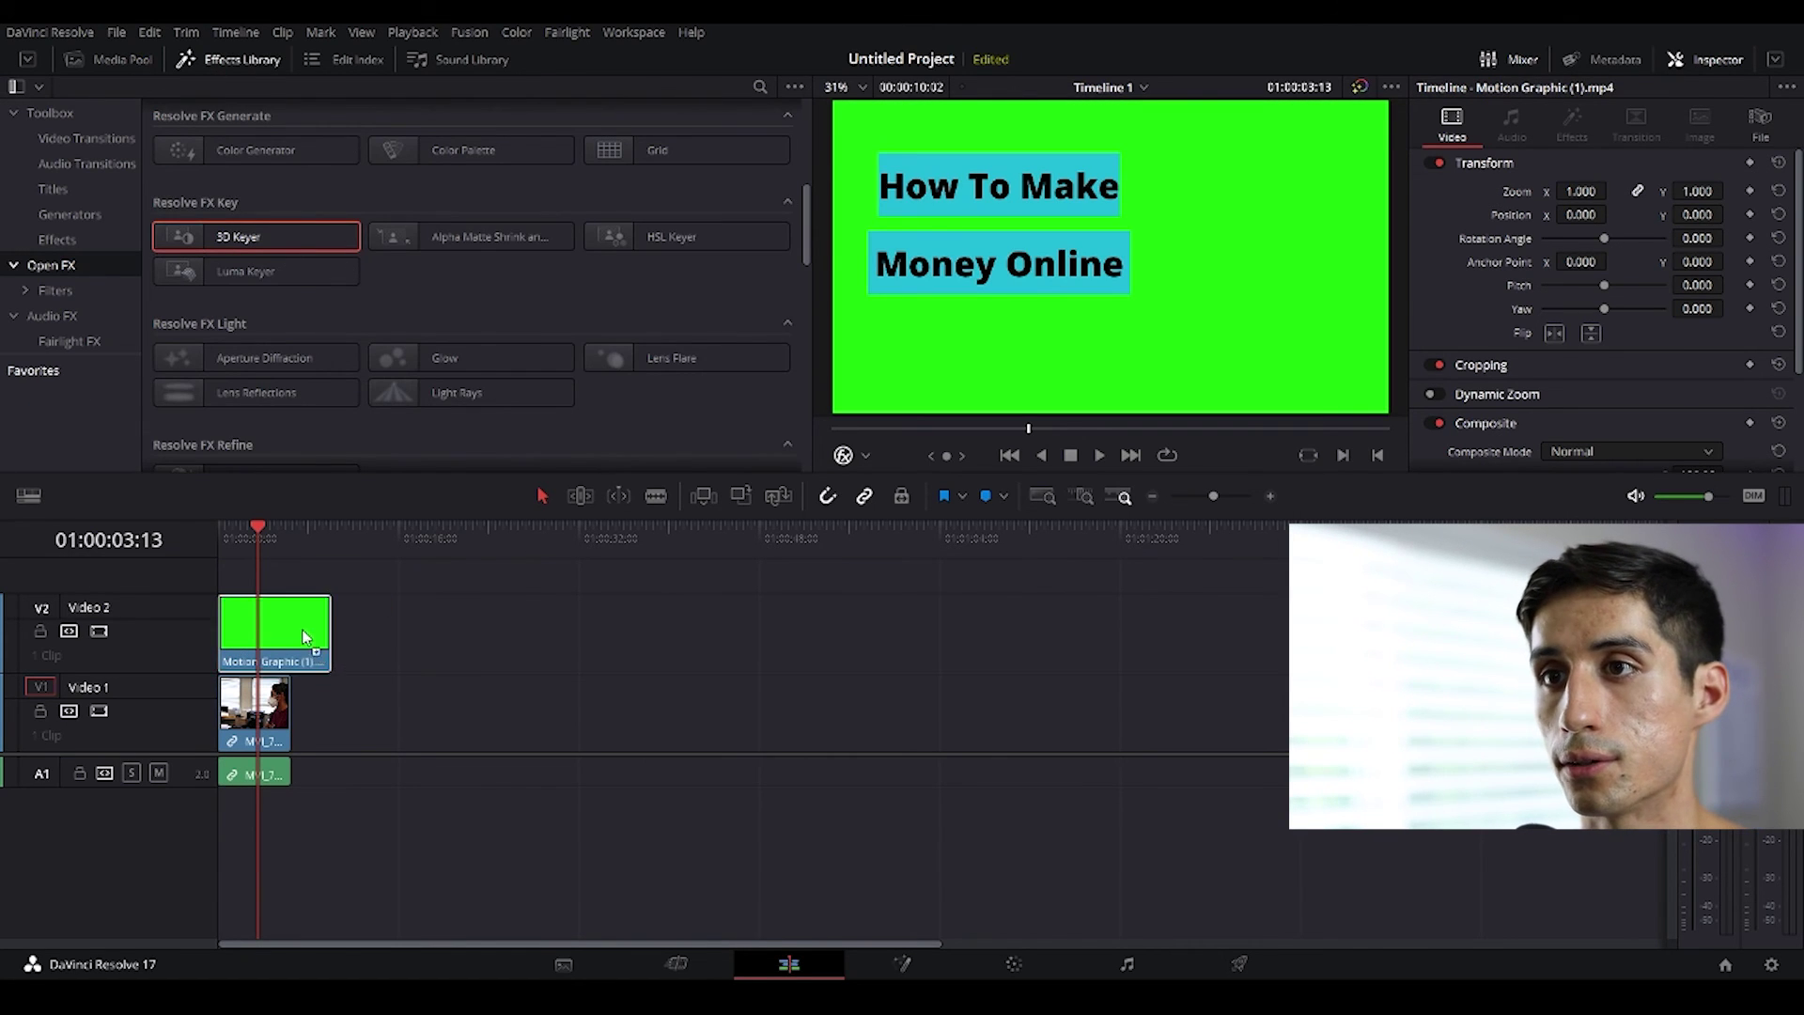
pyautogui.click(1571, 131)
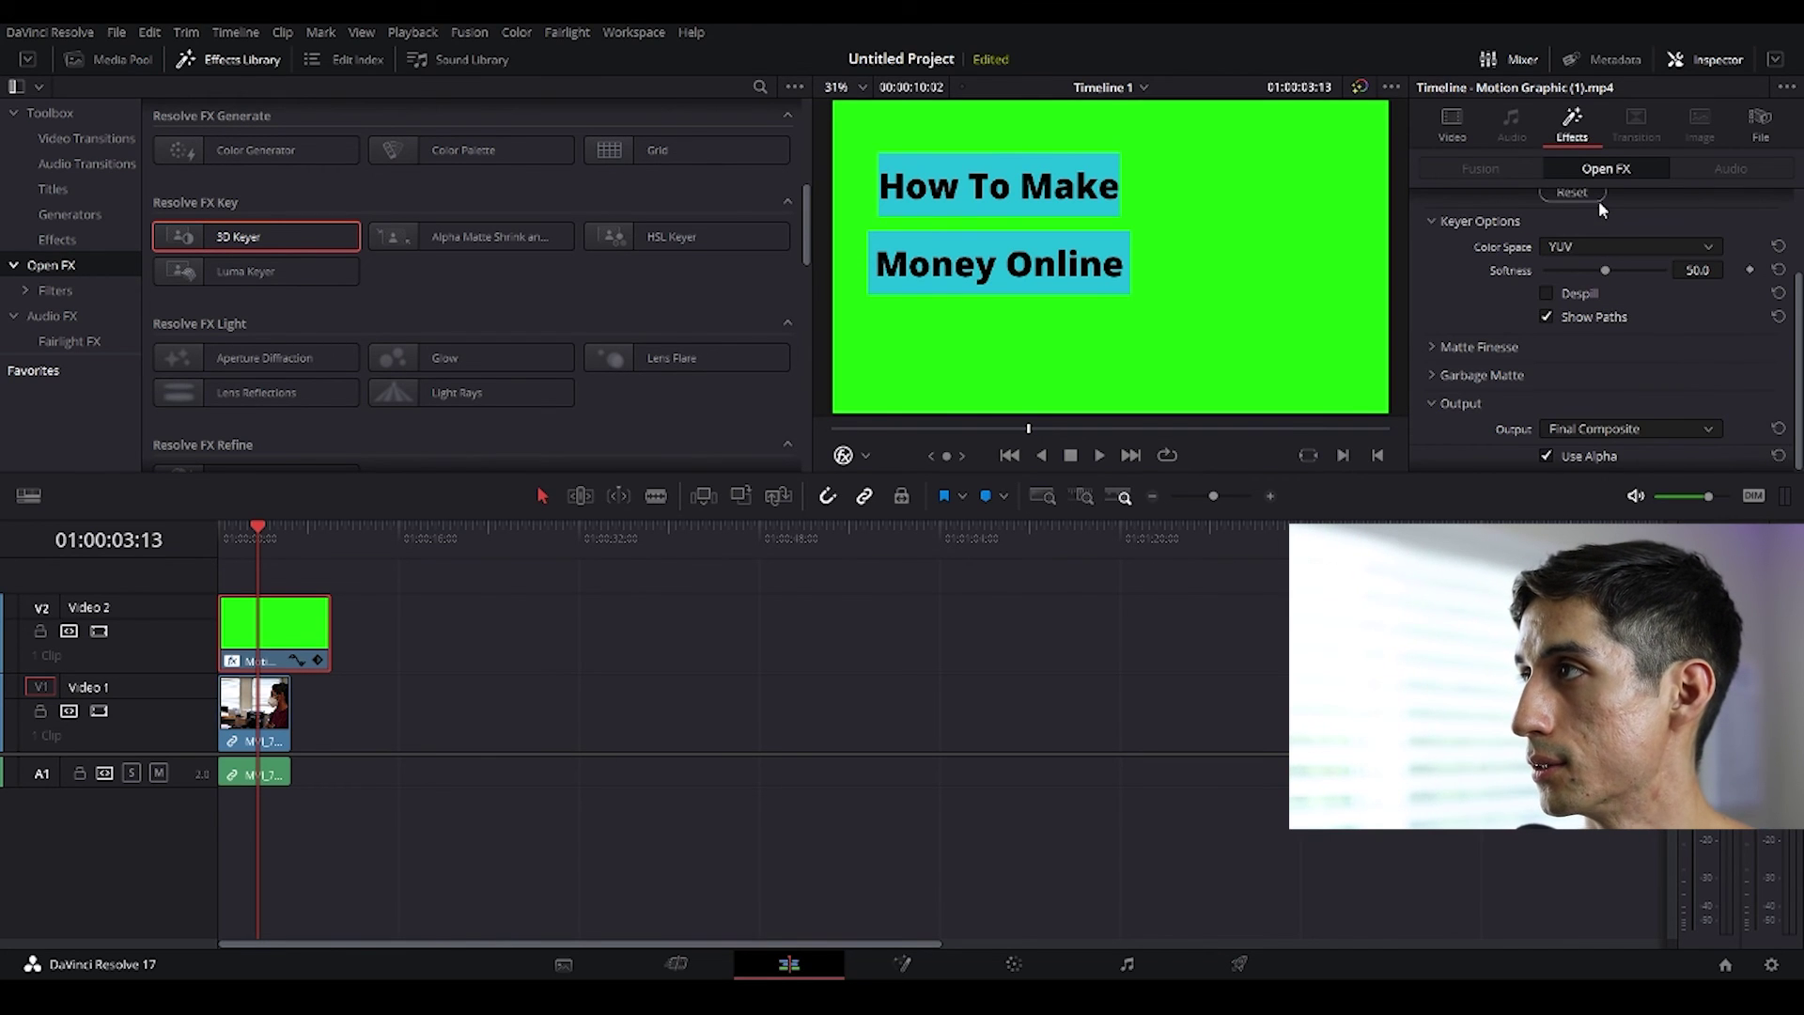
pyautogui.scroll(3, 1610, 203)
# - Stroke-sample the title's green, enable Despill, and start scaling the title to 0.700
pyautogui.click(1628, 261)
pyautogui.moveTo(1168, 148); pyautogui.dragTo(1313, 379)
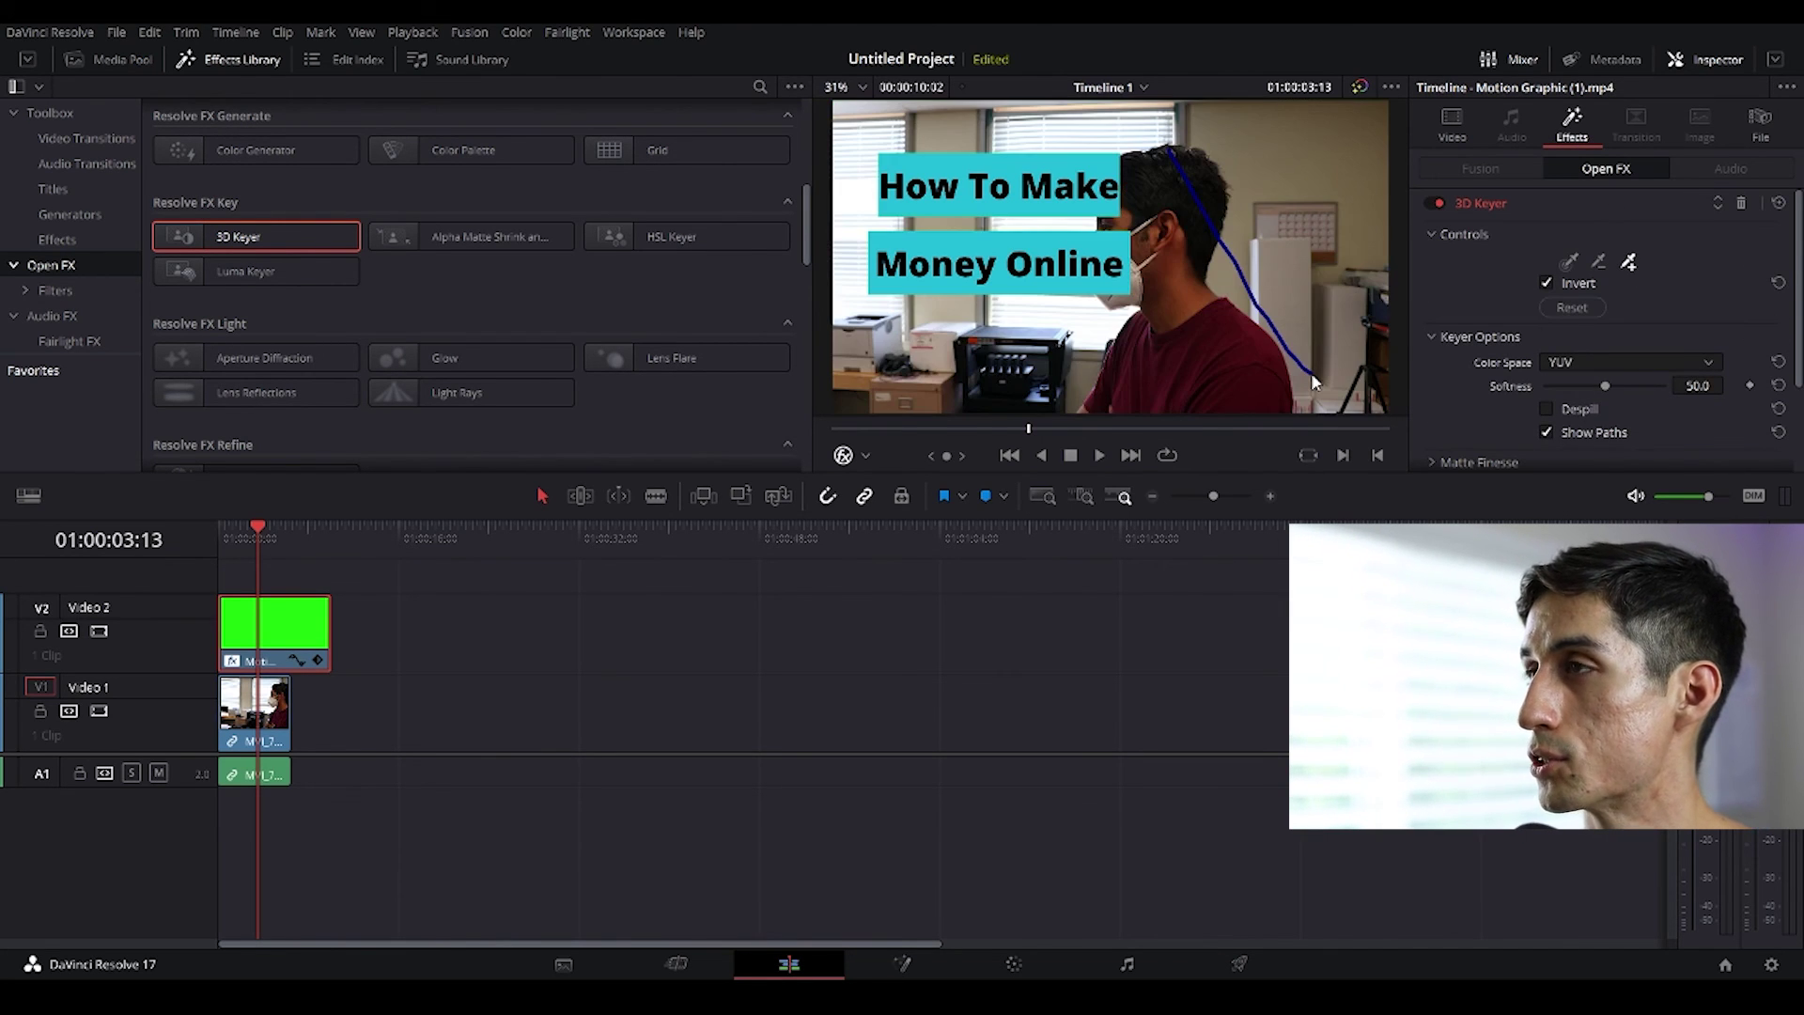
pyautogui.click(1547, 410)
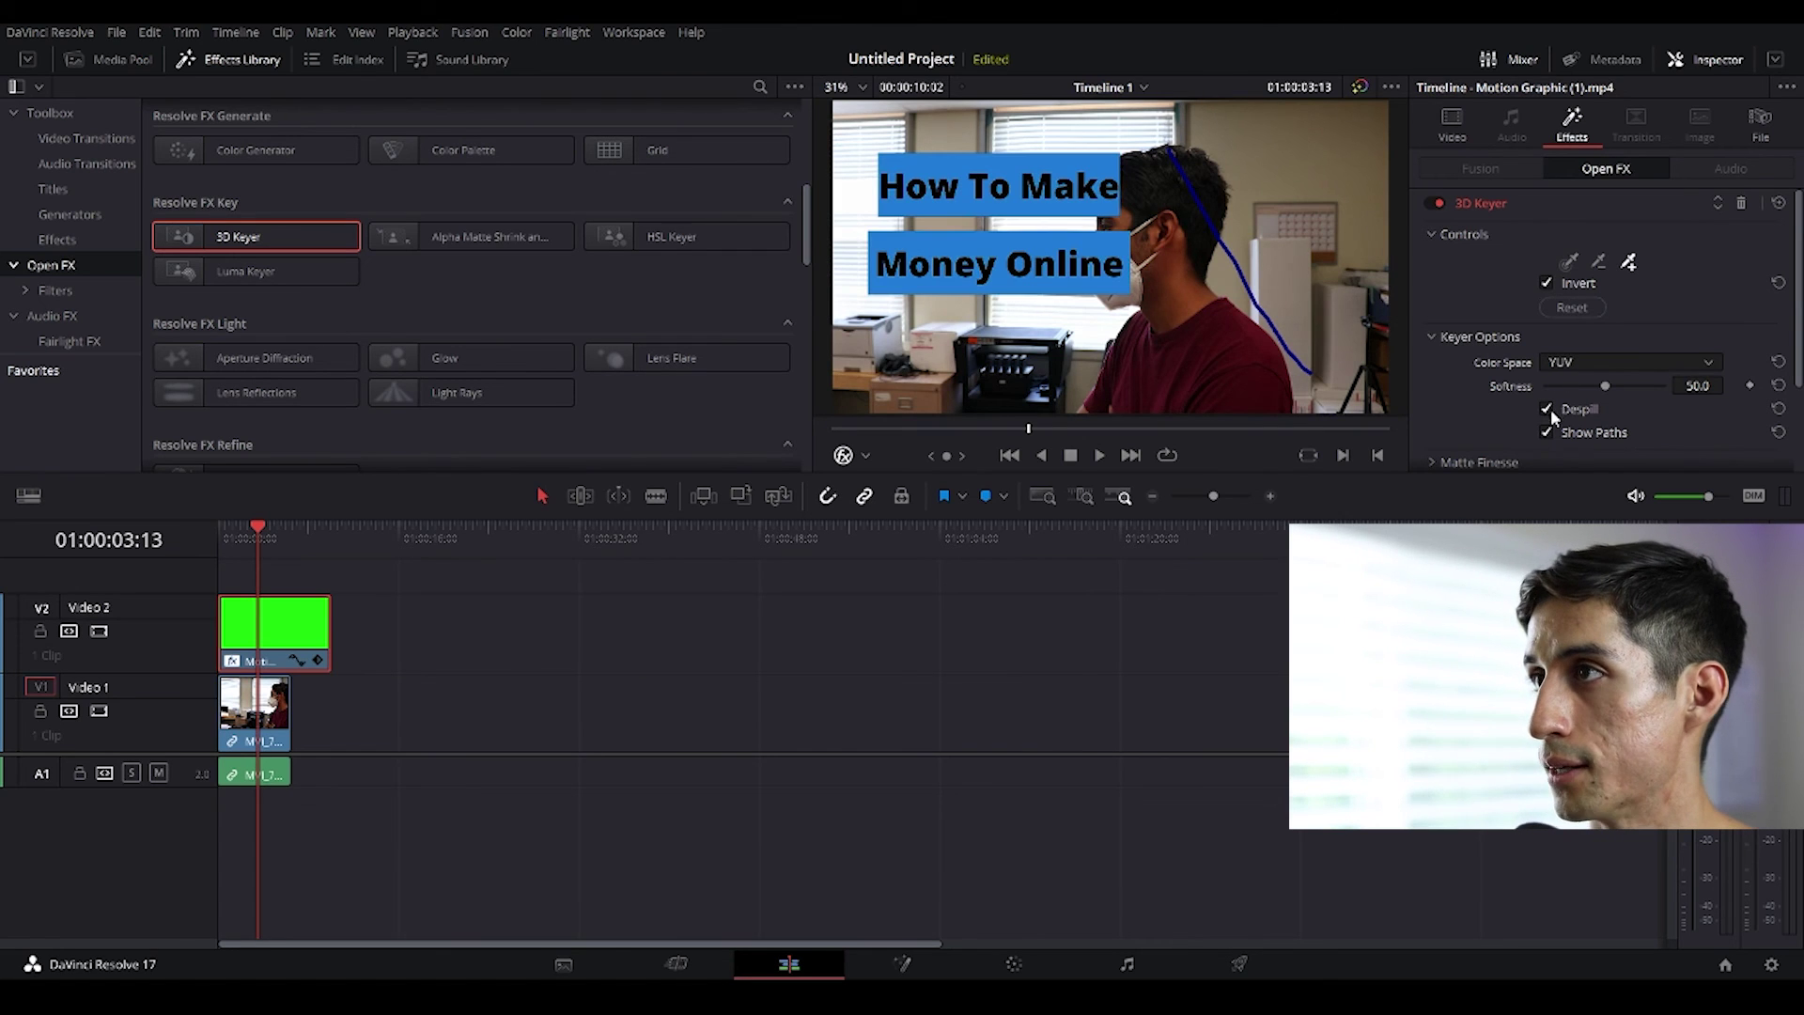
pyautogui.click(1456, 120)
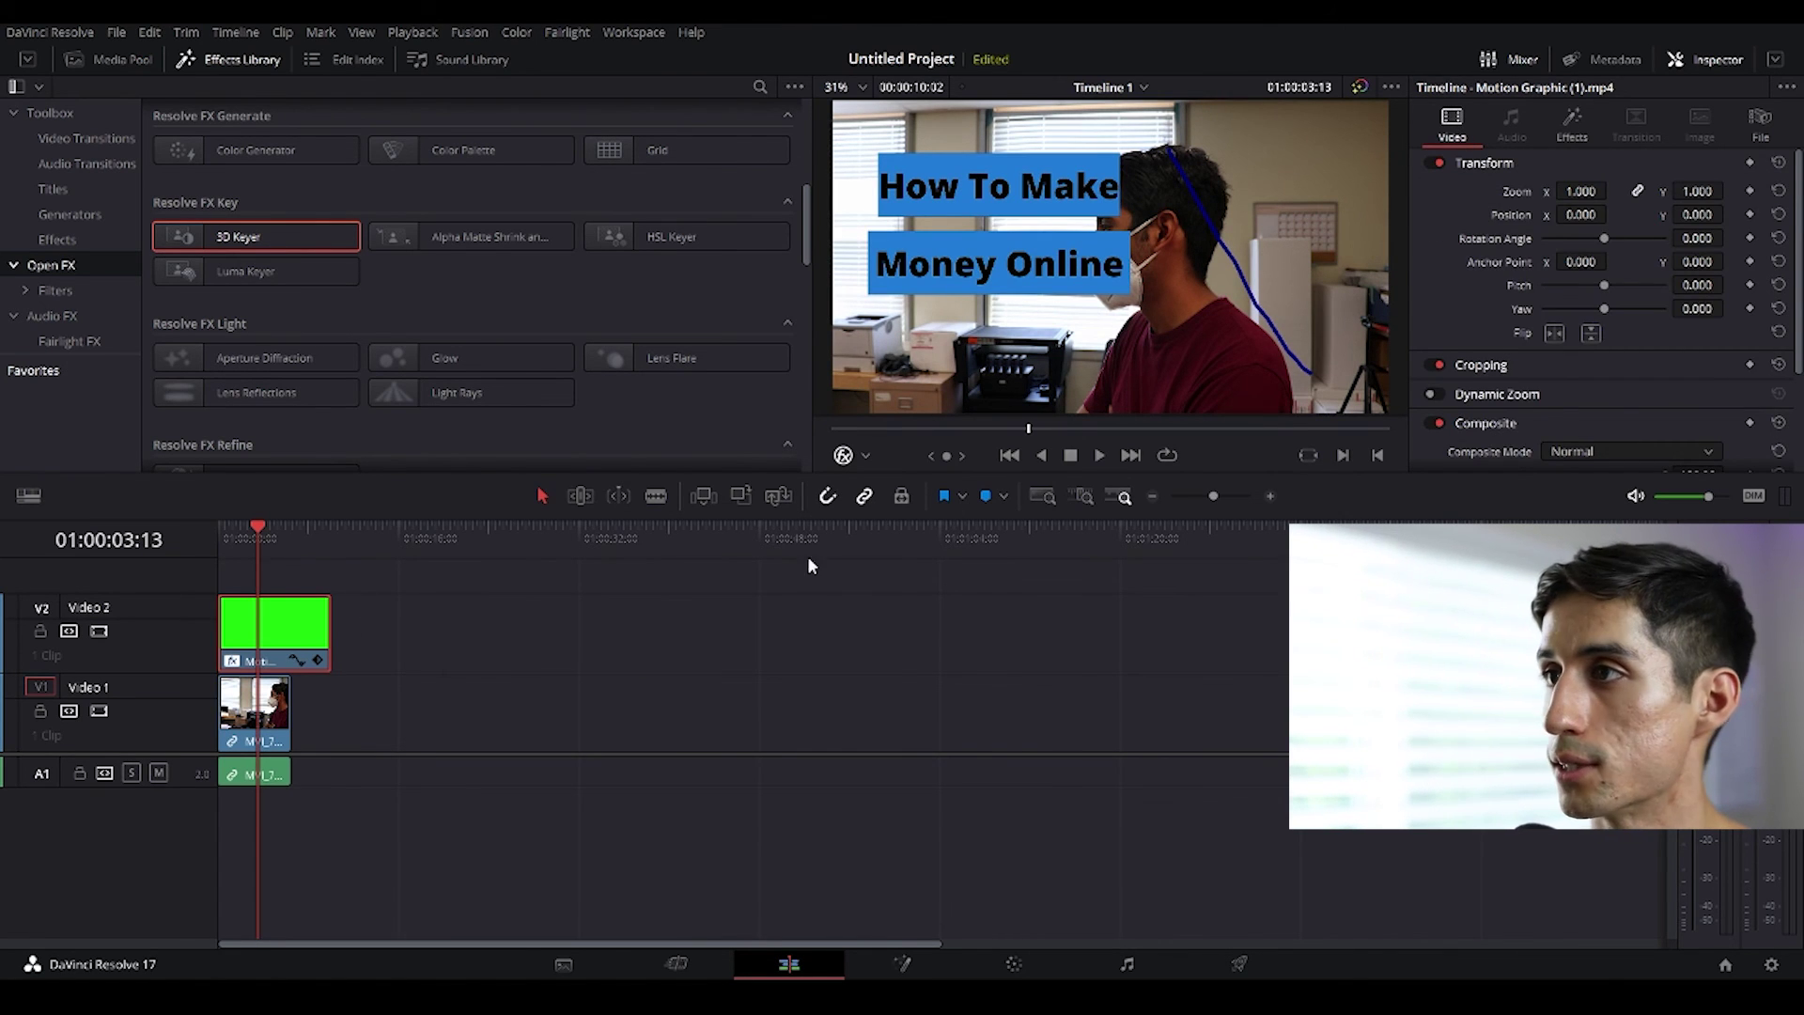
pyautogui.moveTo(1708, 192)
pyautogui.mouseDown()
pyautogui.moveTo(1532, 213)
pyautogui.moveTo(1687, 218)
pyautogui.mouseUp()
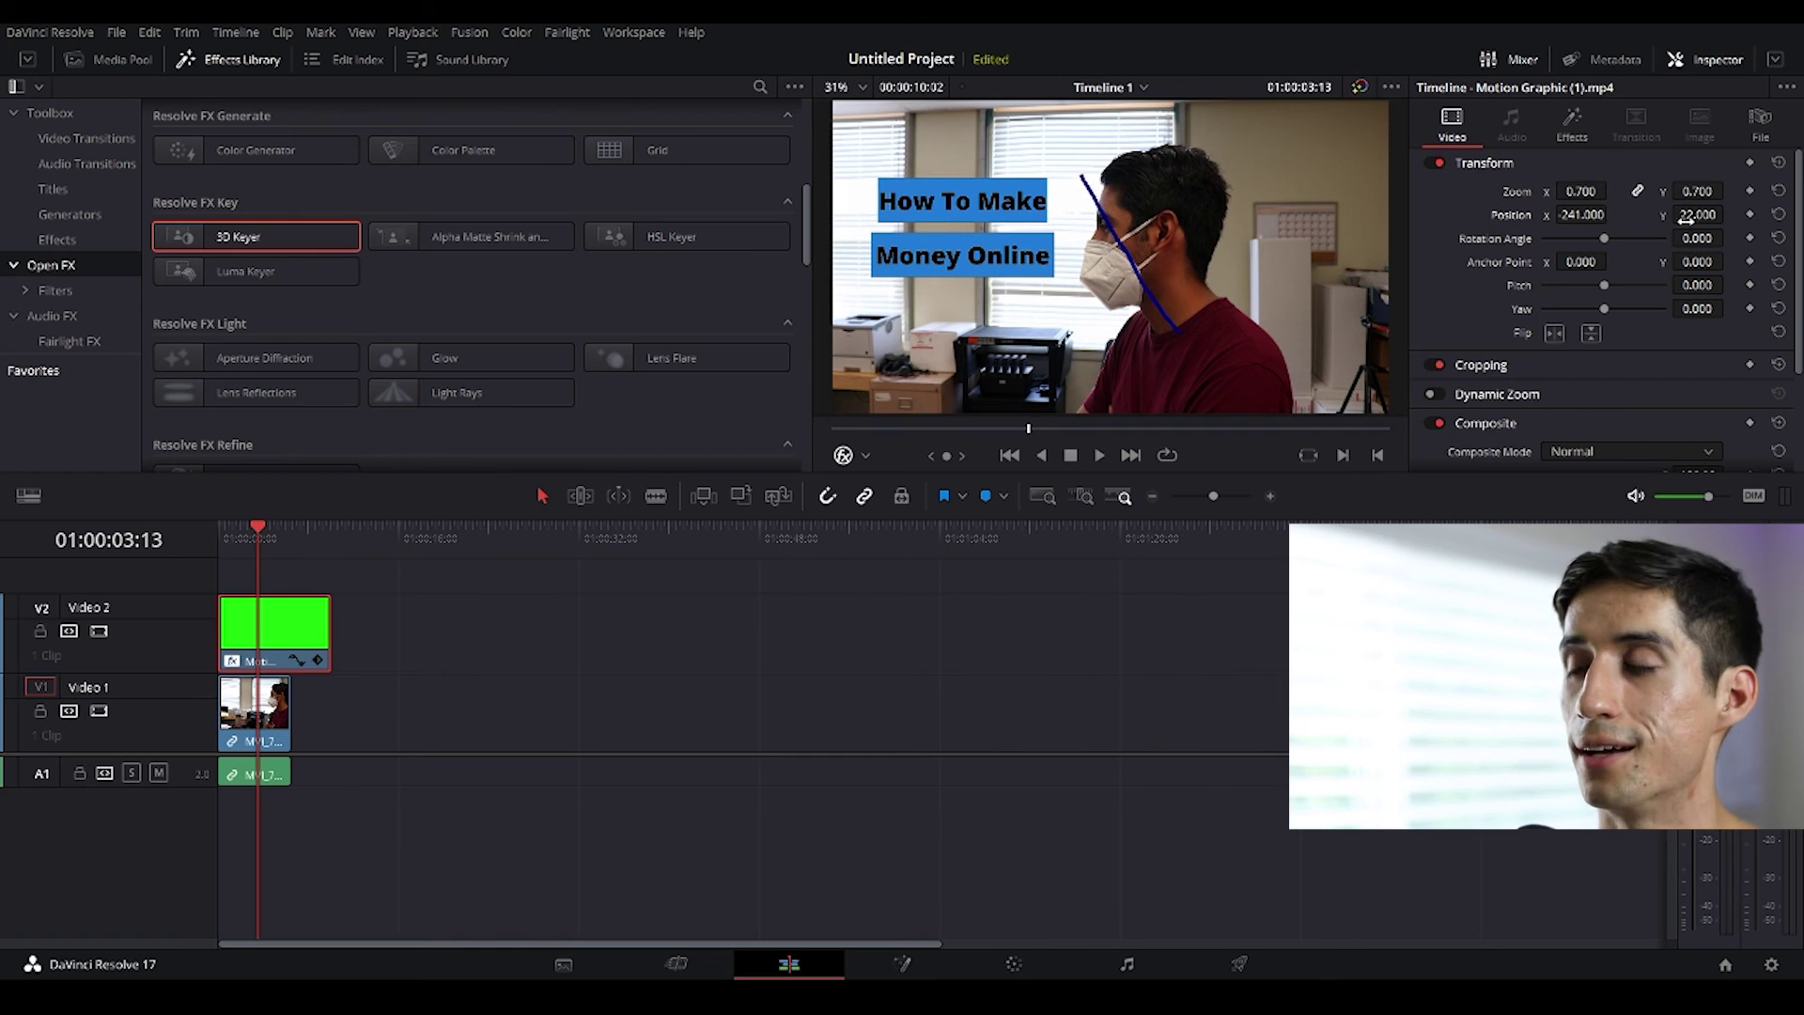
# - Play the finished title composite from the start of the timeline
pyautogui.press('Home')
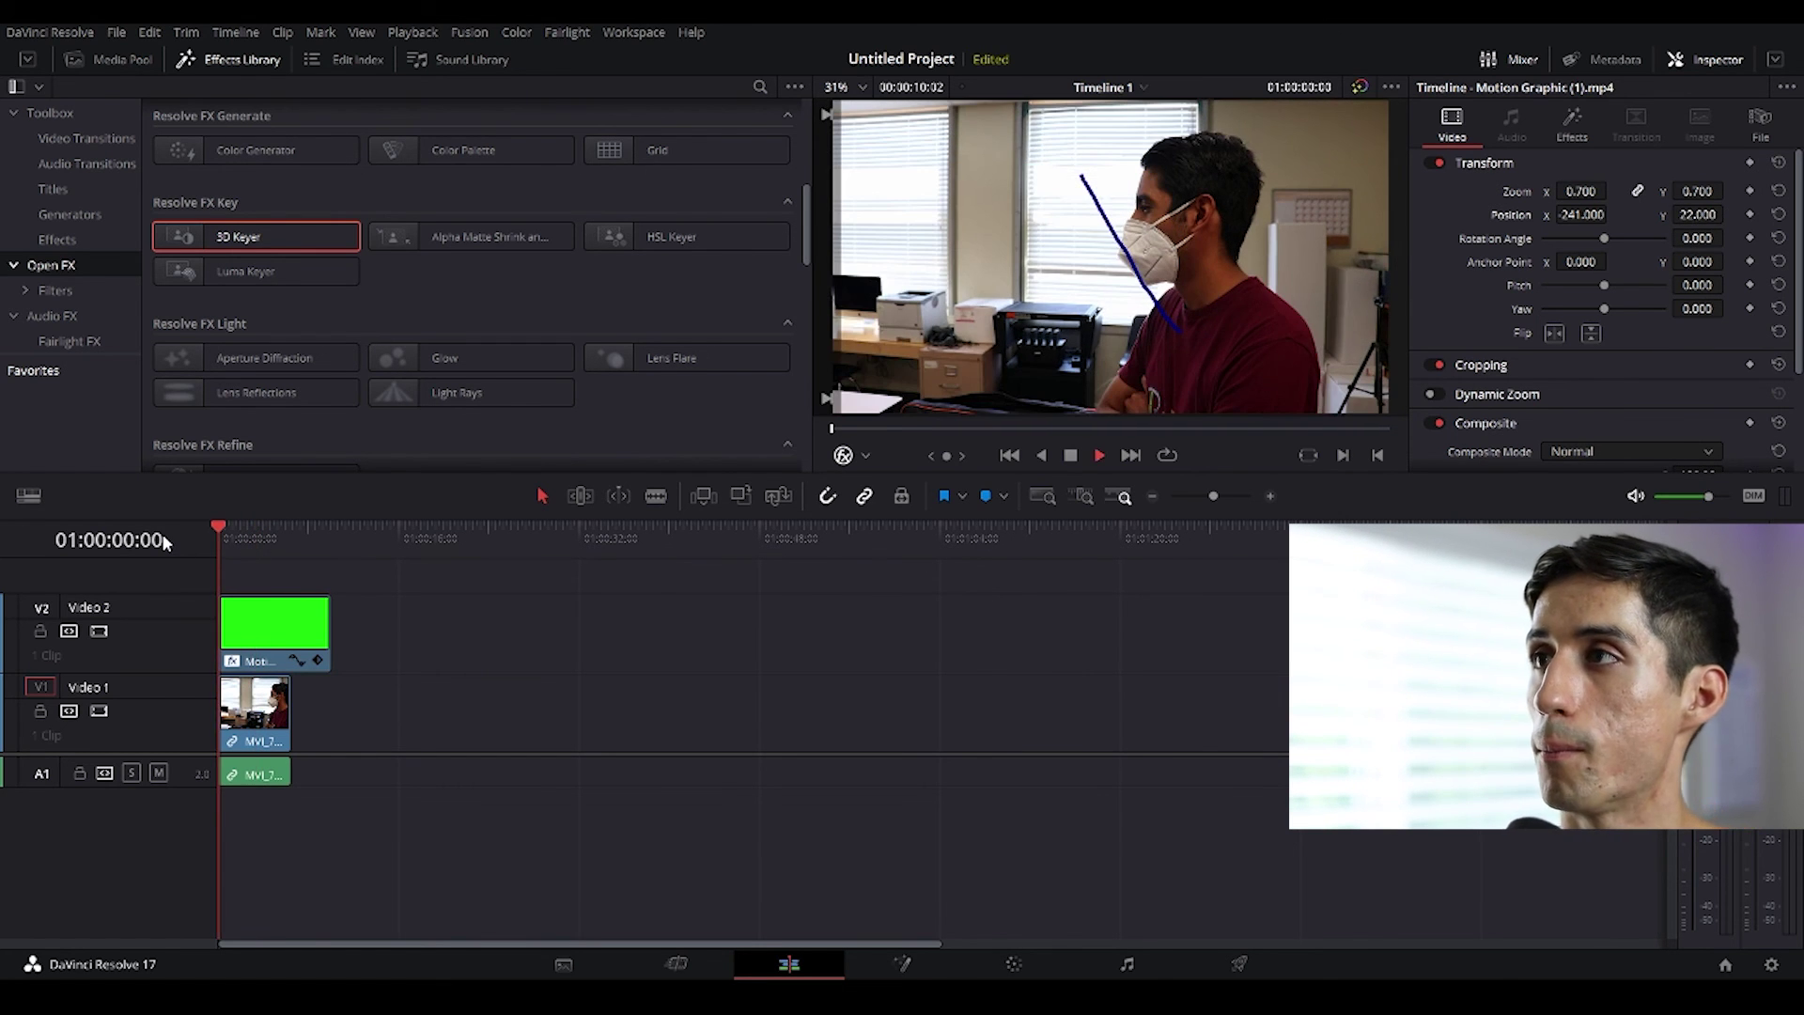
pyautogui.press('space')
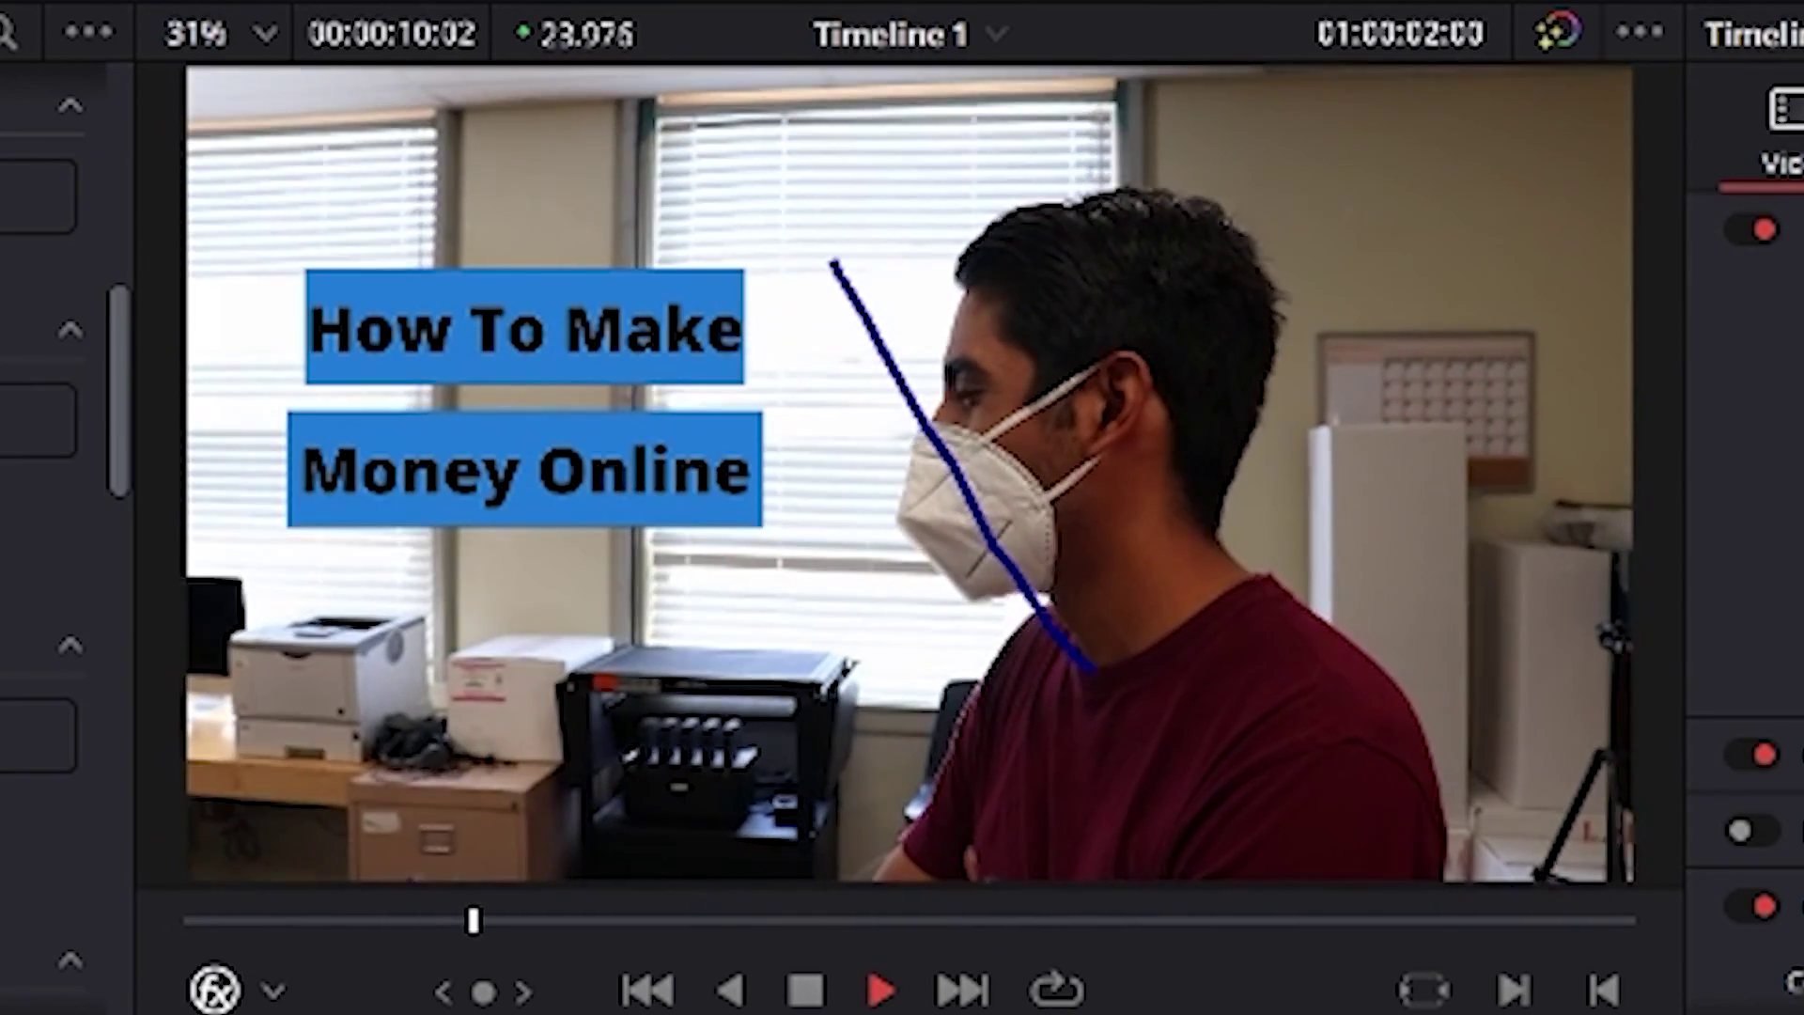